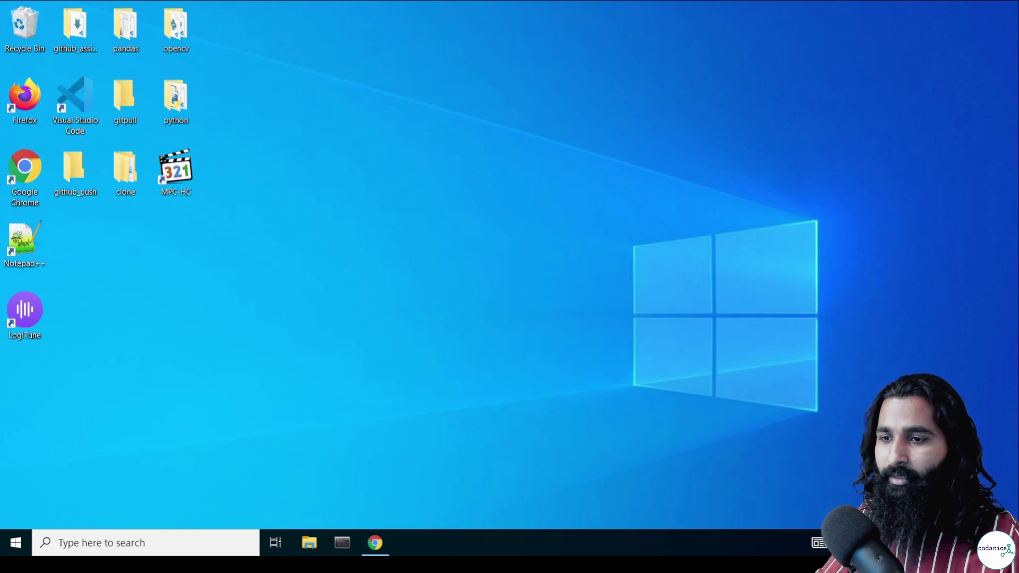
- Browse the conda documentation from the miniconda search results through Installing on Windows to the latest Miniconda installer links
left_click(375, 543)
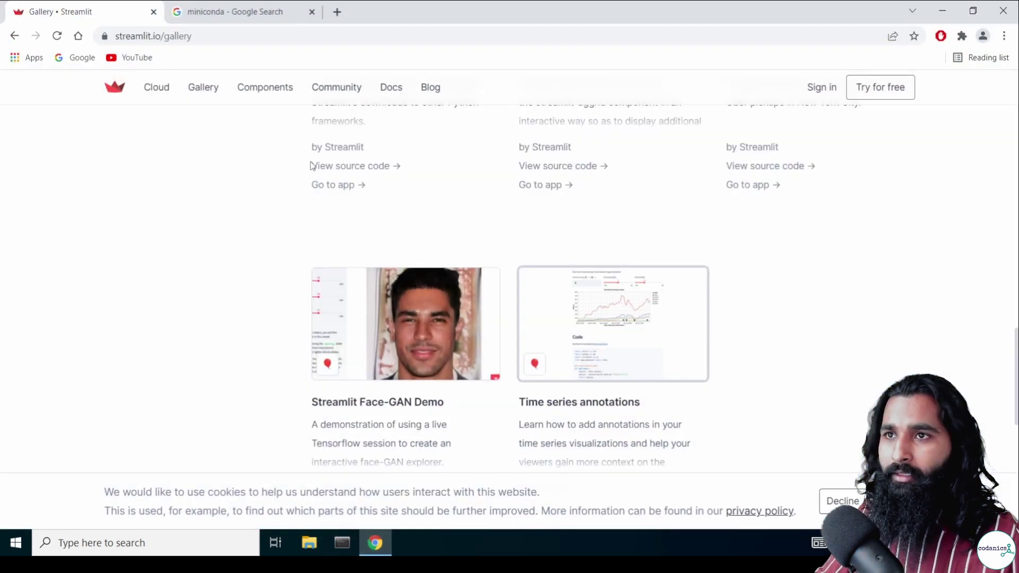
left_click(249, 11)
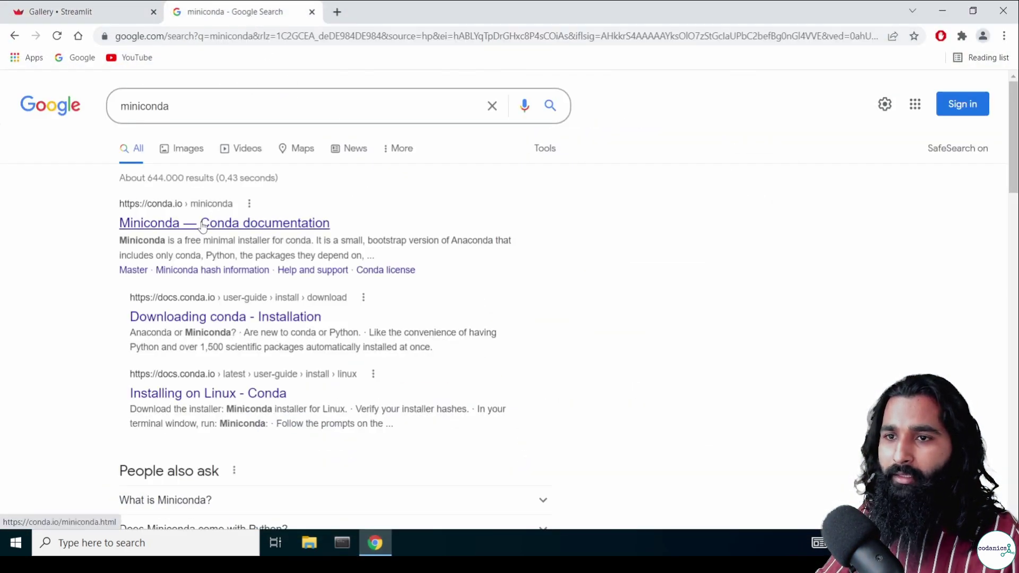
left_click(206, 319)
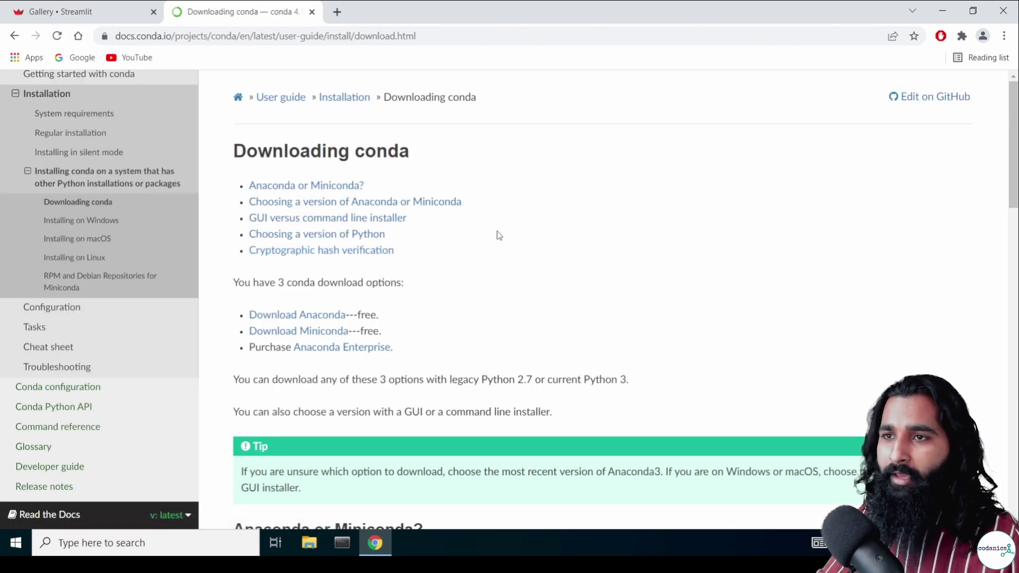
scroll(498, 239, "down", 20)
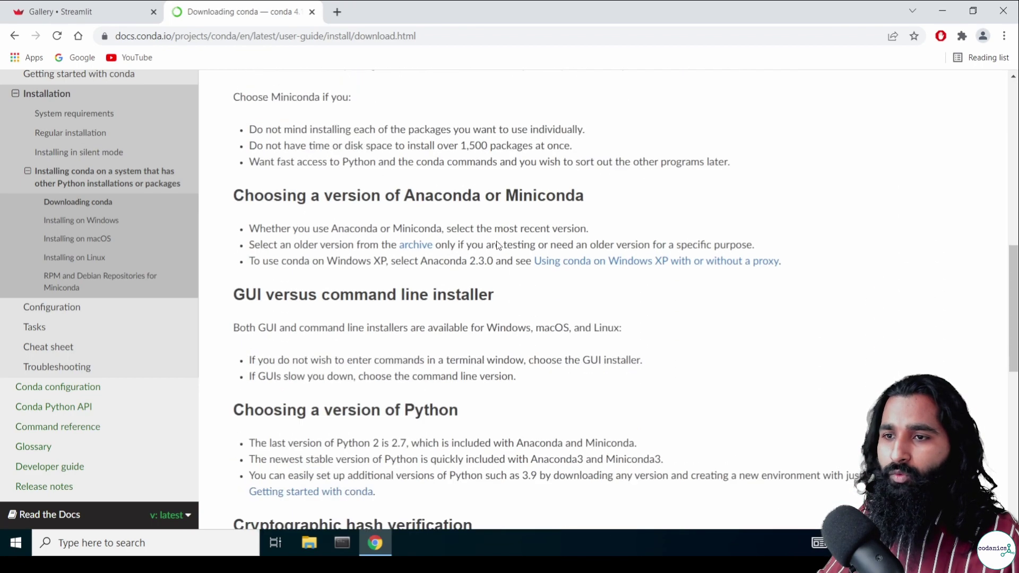
scroll(498, 242, "down", 3)
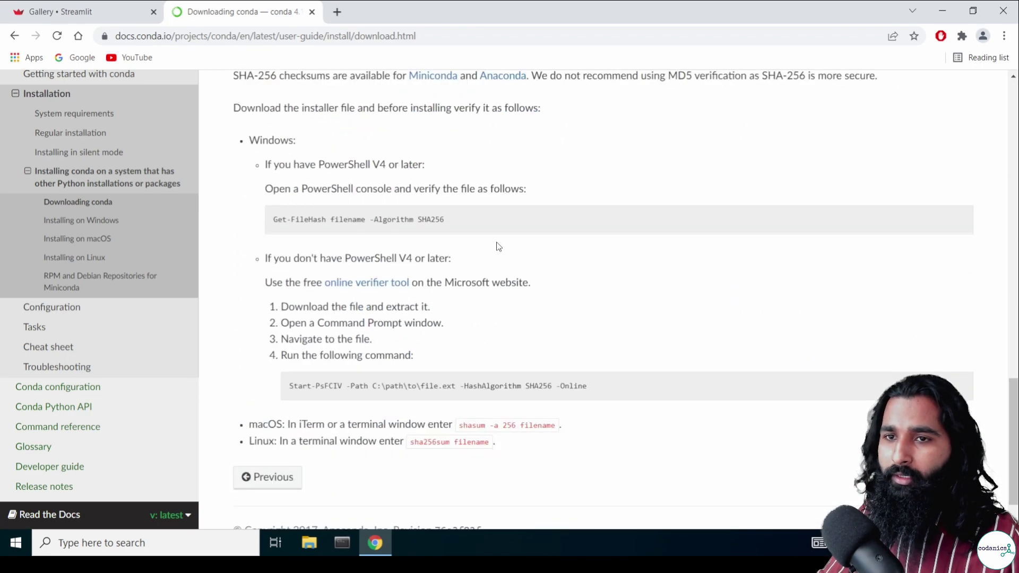
left_click(98, 226)
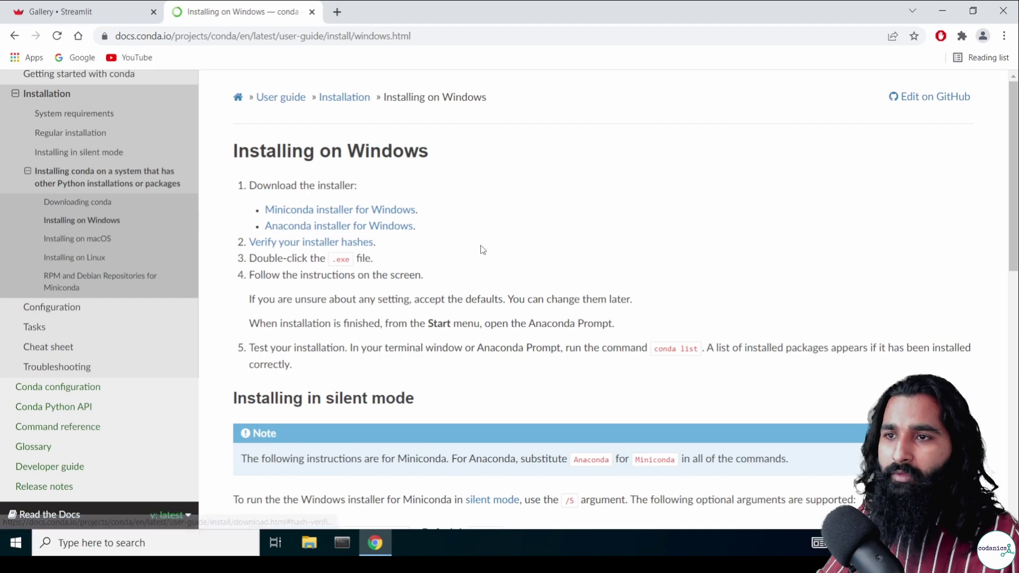
left_click(380, 213)
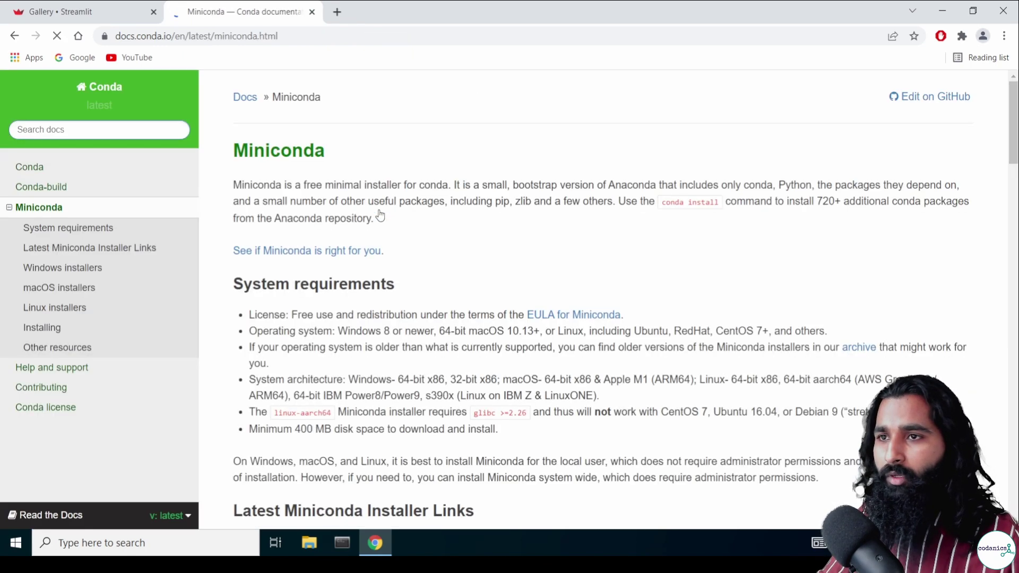
scroll(380, 214, "down", 6)
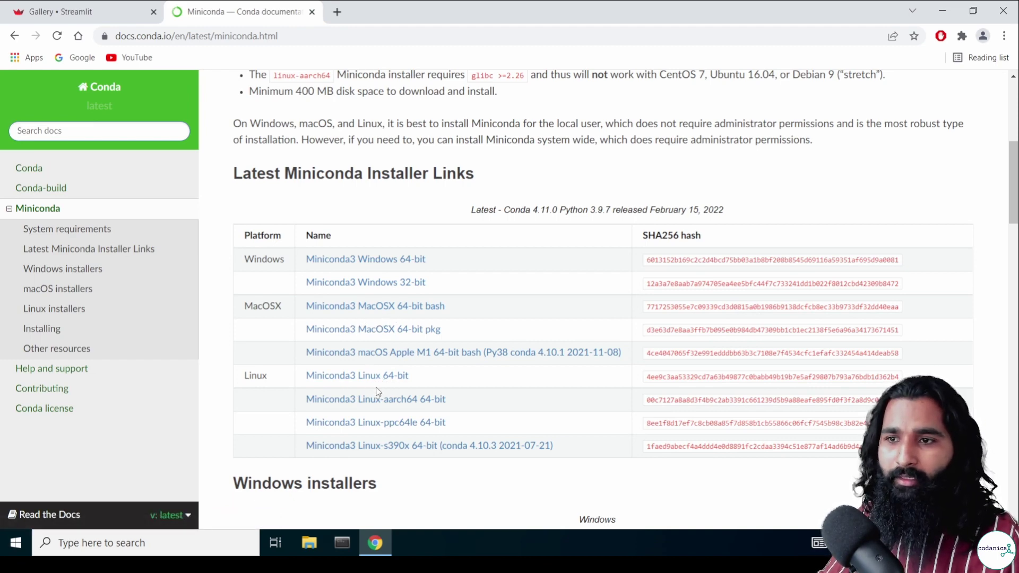
- Minimize the browser, find Anaconda Navigator (anaconda3) by searching Windows for "ana", and launch it
left_click(943, 10)
left_click(173, 539)
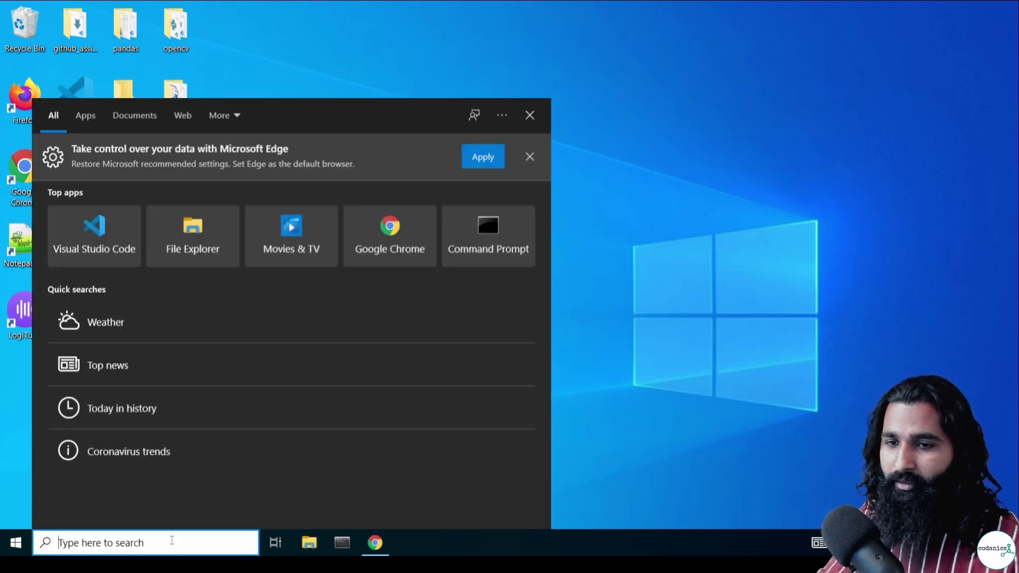
type("ana")
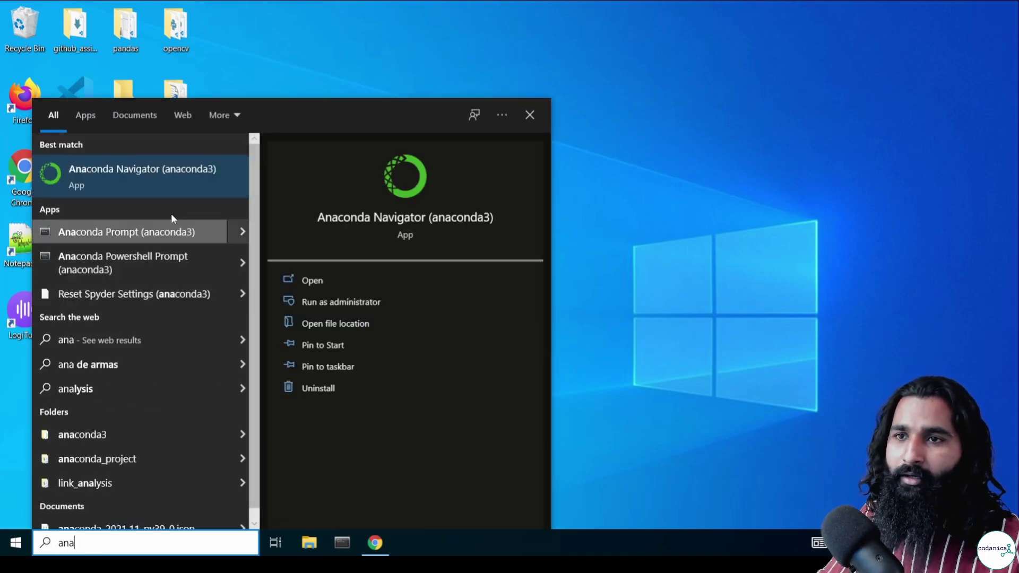
left_click(154, 182)
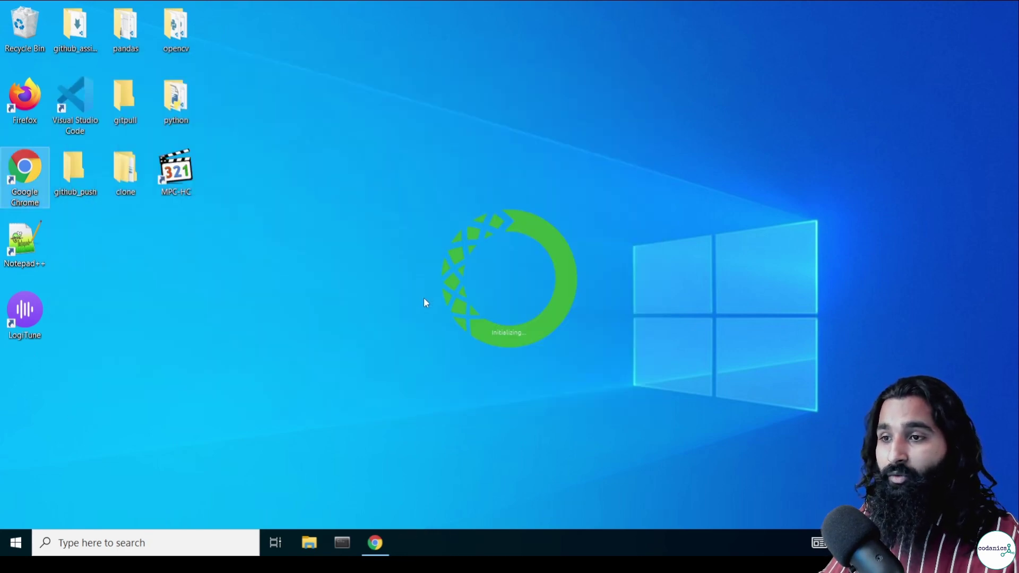
mouse_move(375, 543)
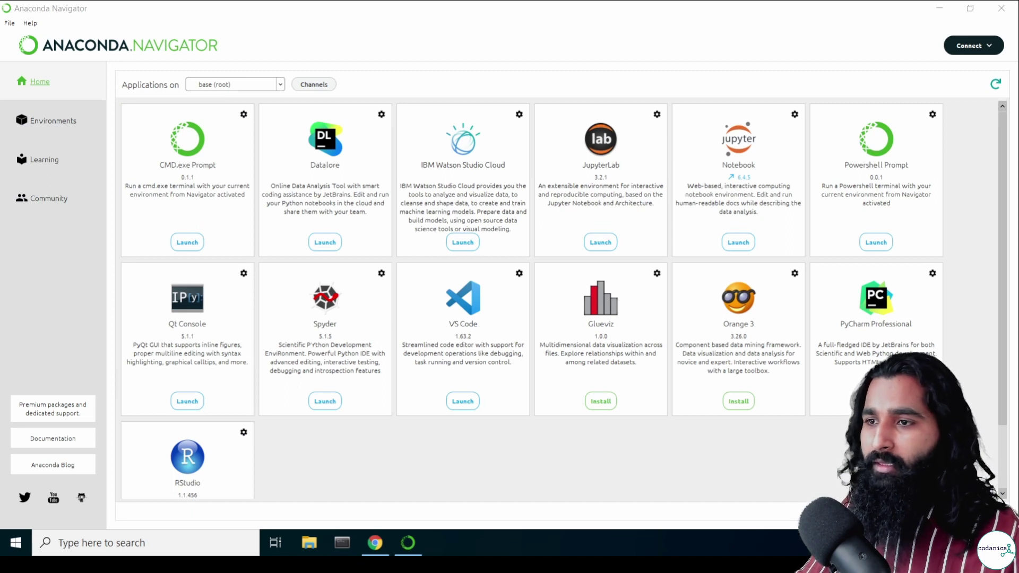
left_click(462, 401)
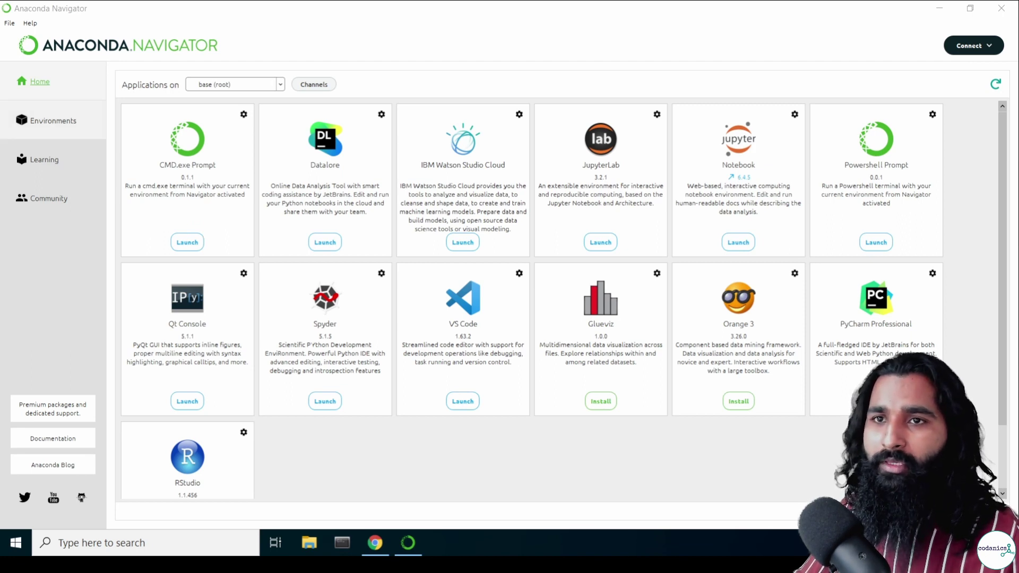
- Show the environments in Anaconda Navigator, and open and close a terminal for the base (root) environment
left_click(50, 121)
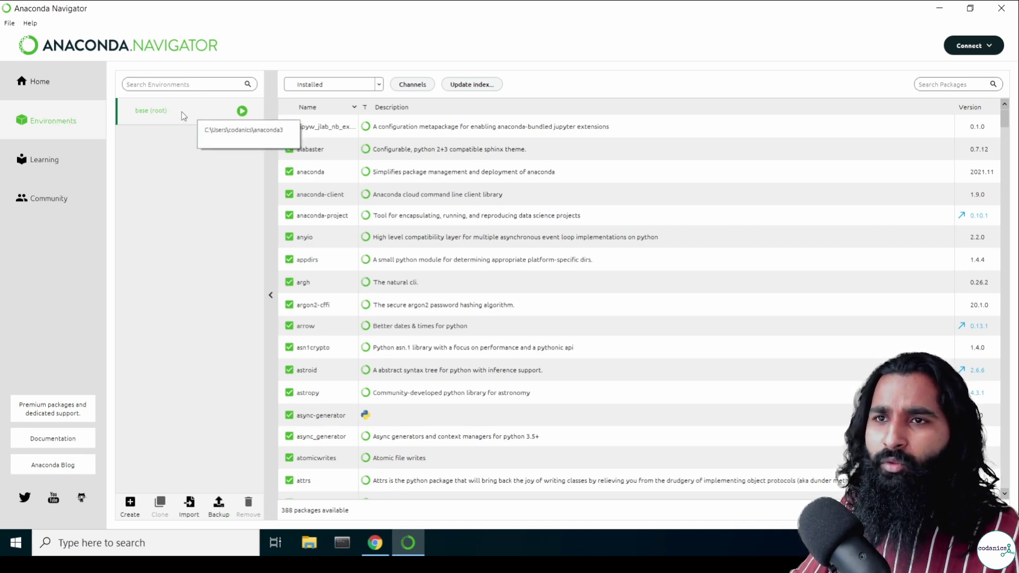
left_click(242, 111)
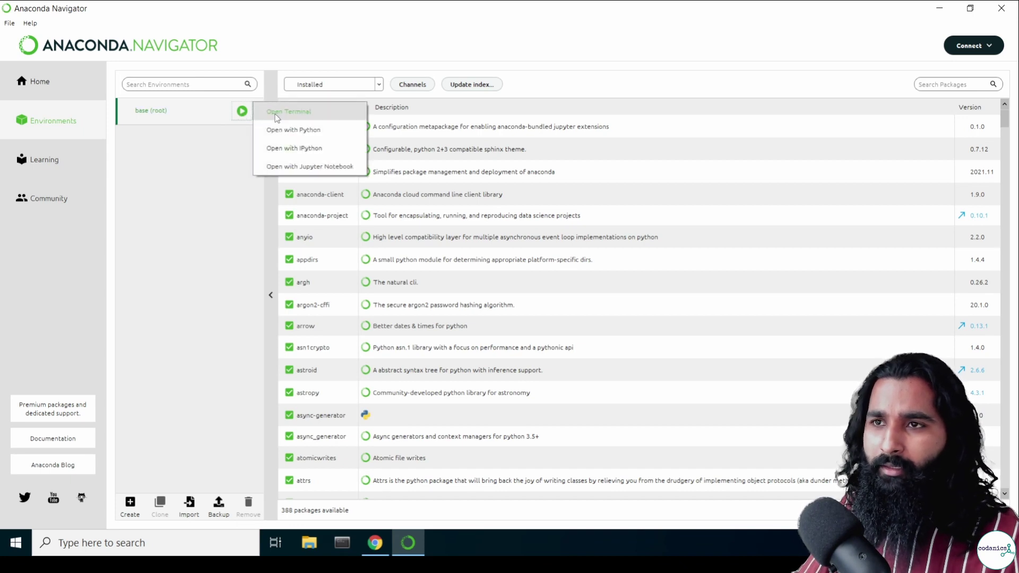
left_click(276, 114)
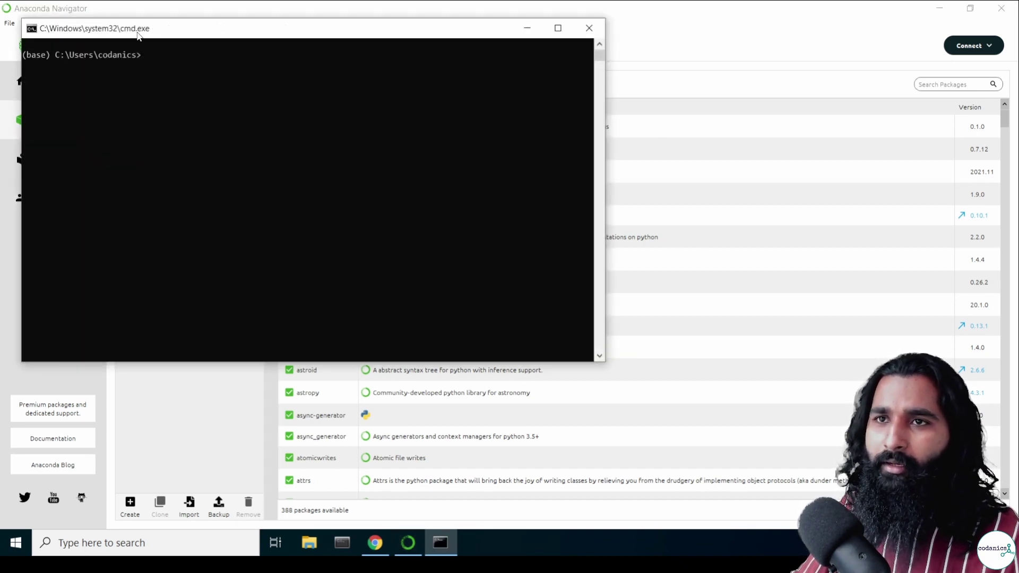
left_click_drag(137, 33, 425, 261)
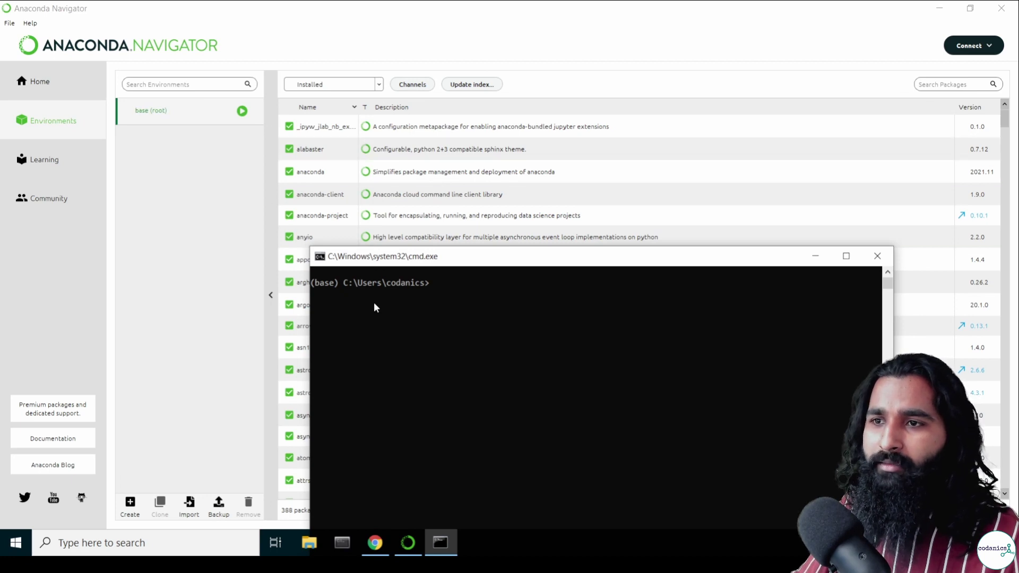
left_click(877, 256)
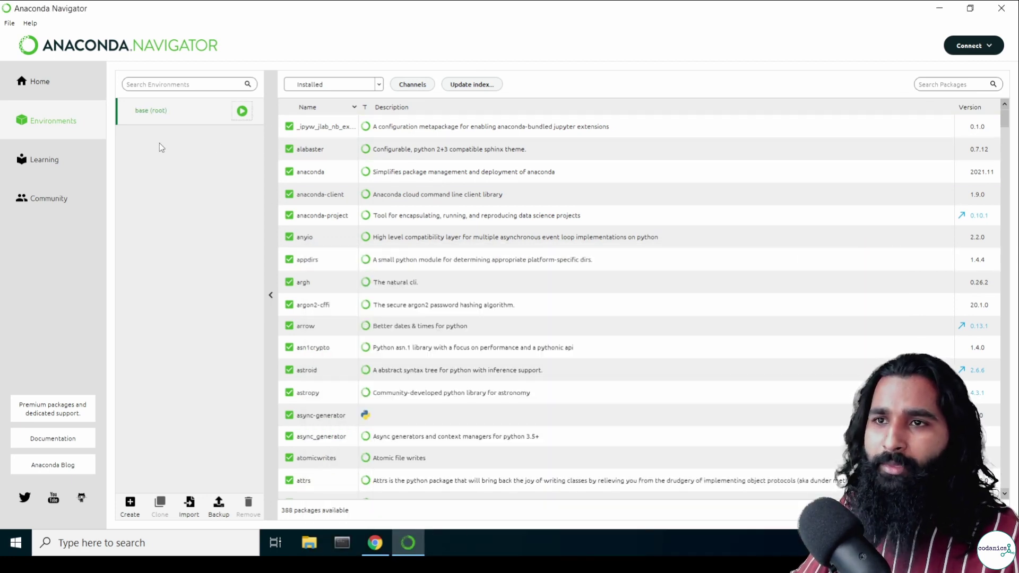
- Create a new environment named streamlit with the Python 3.8.12 package
left_click(130, 506)
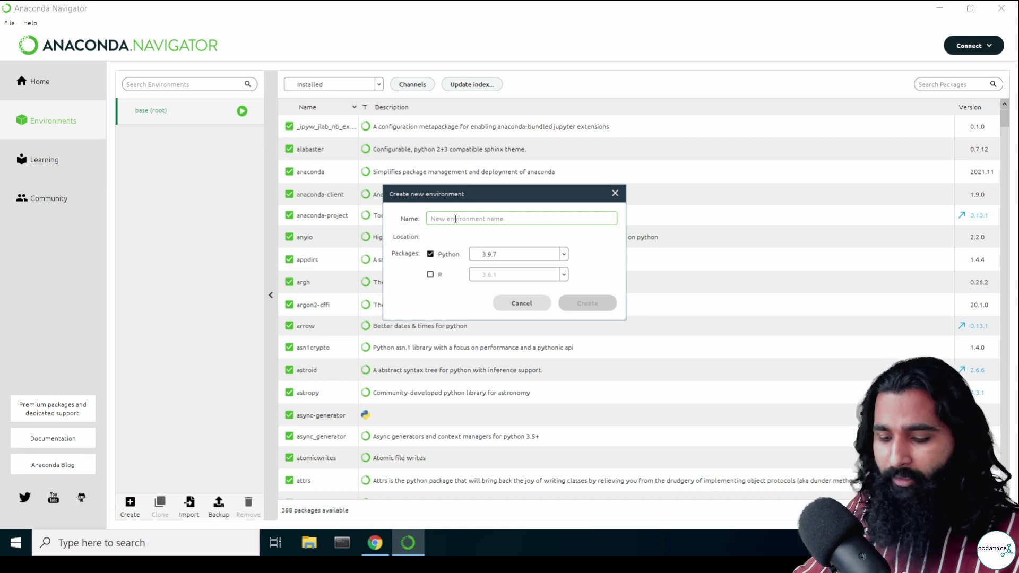
type("streamlit")
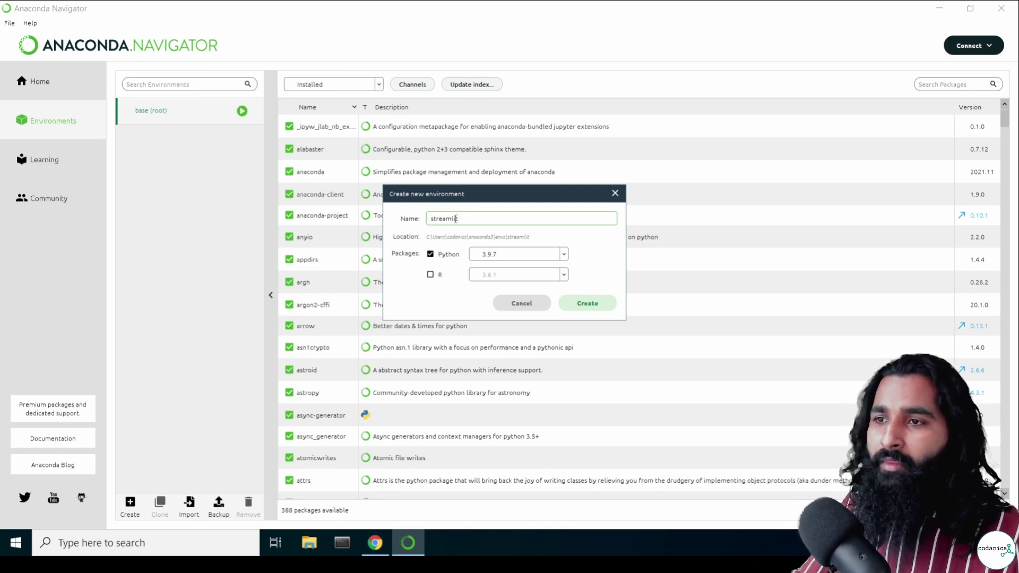
left_click(540, 257)
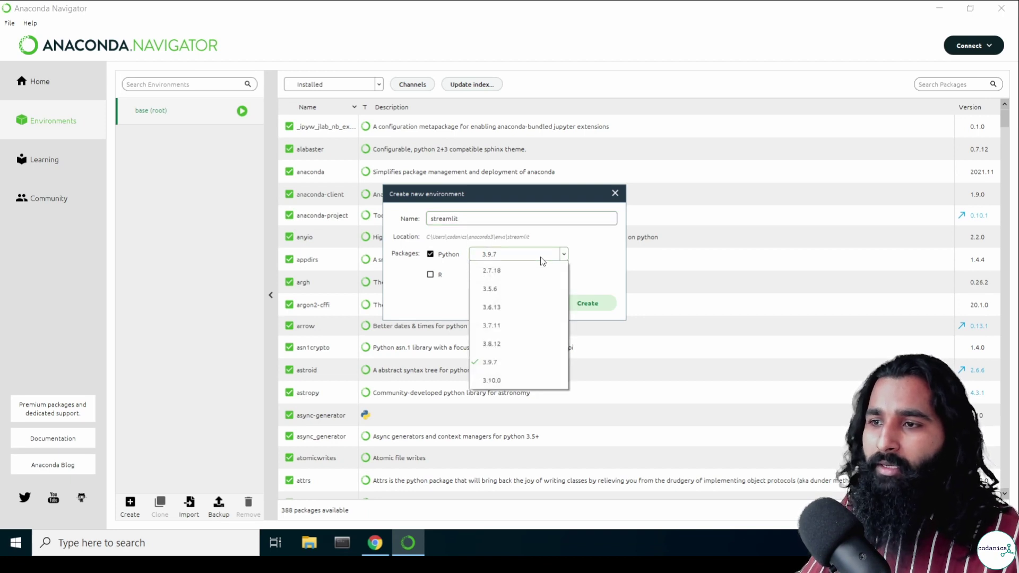
left_click(587, 255)
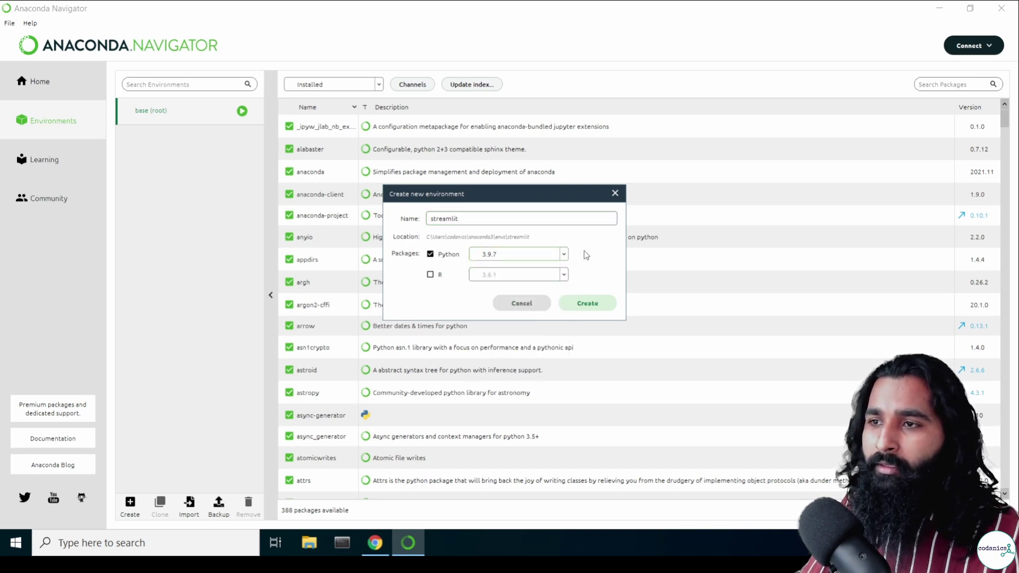
left_click(566, 255)
left_click(514, 343)
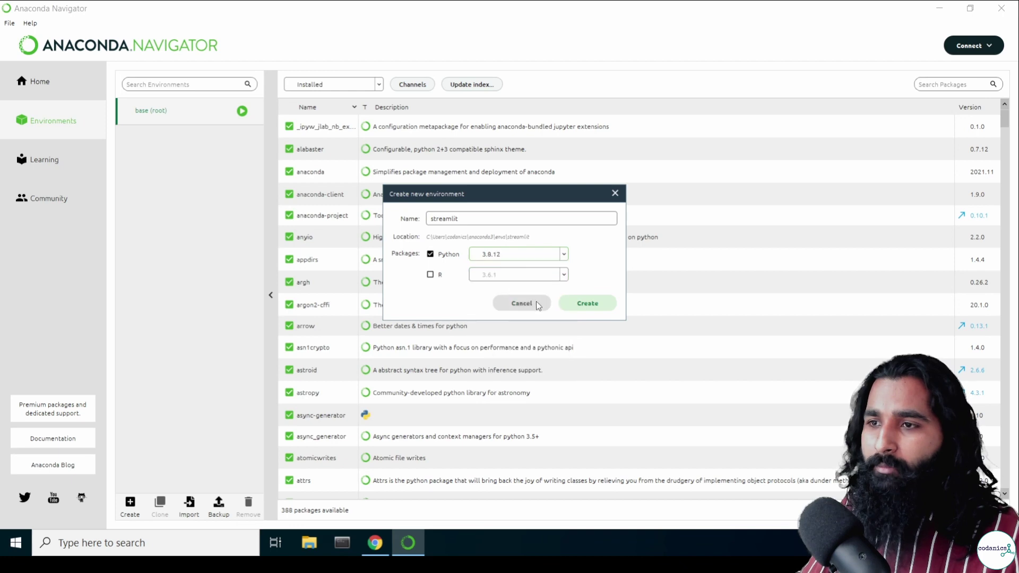
left_click(588, 303)
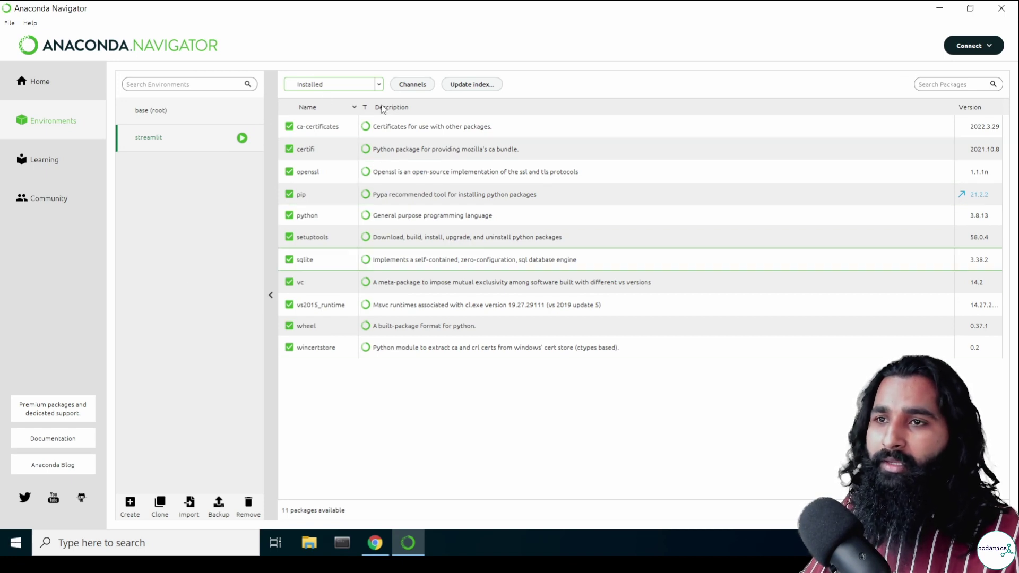
- Compare the installed packages of the base (root) environment with those of the streamlit environment
left_click(151, 110)
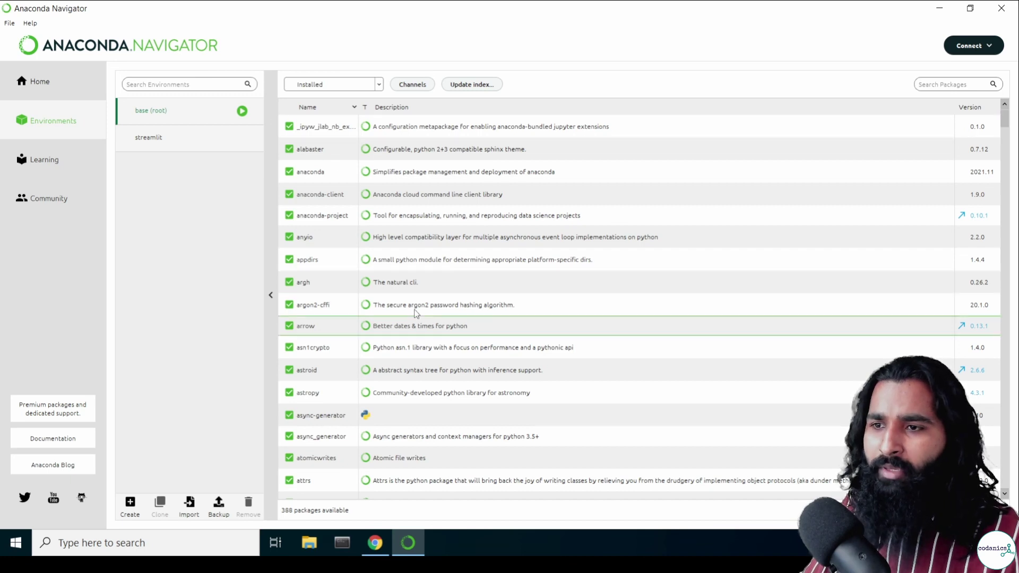
scroll(414, 320, "down", 8)
scroll(413, 319, "up", 8)
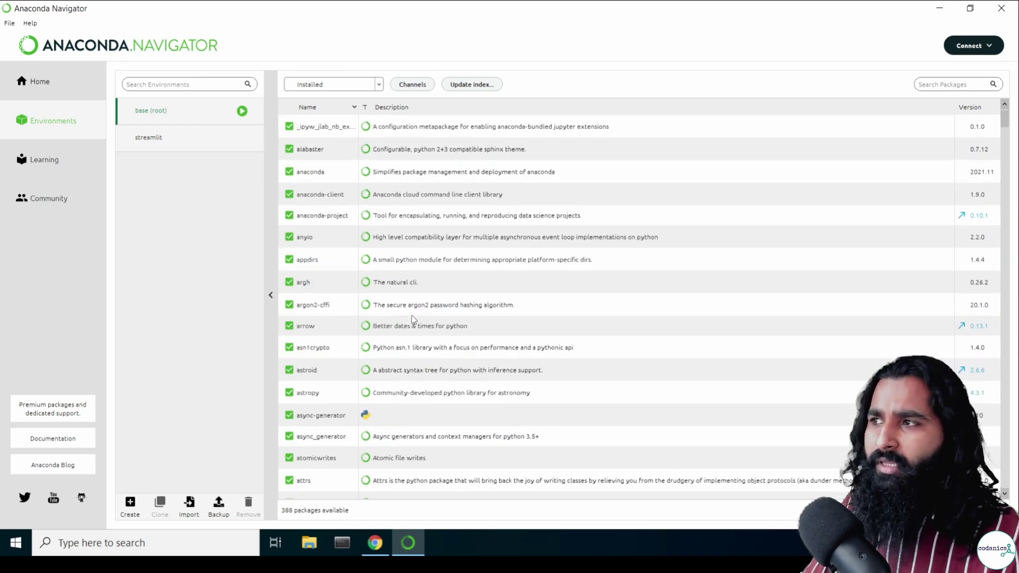
left_click(157, 140)
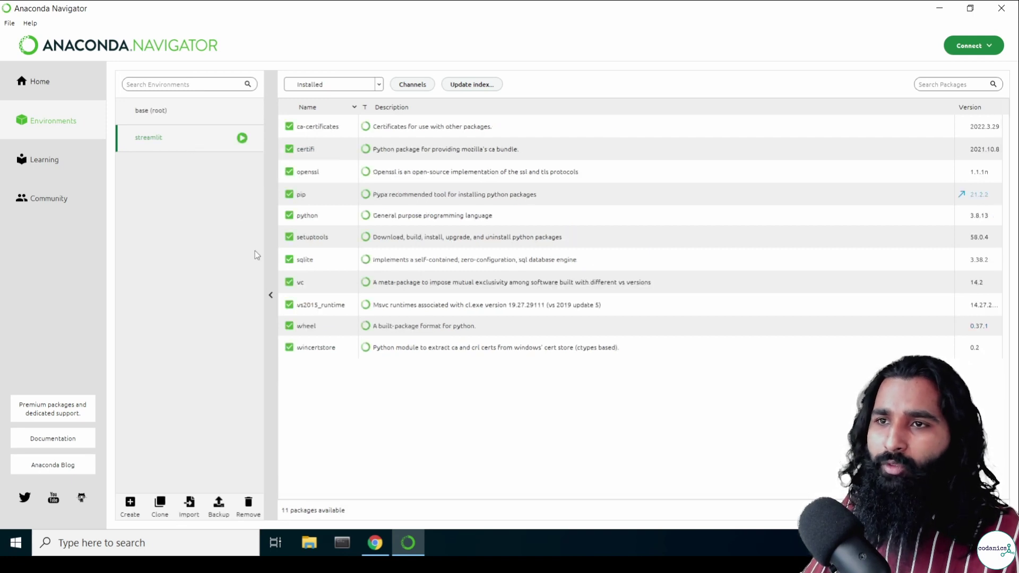
- Open a terminal in the streamlit environment, inspect its prompt at a larger text size, and close it
left_click(242, 138)
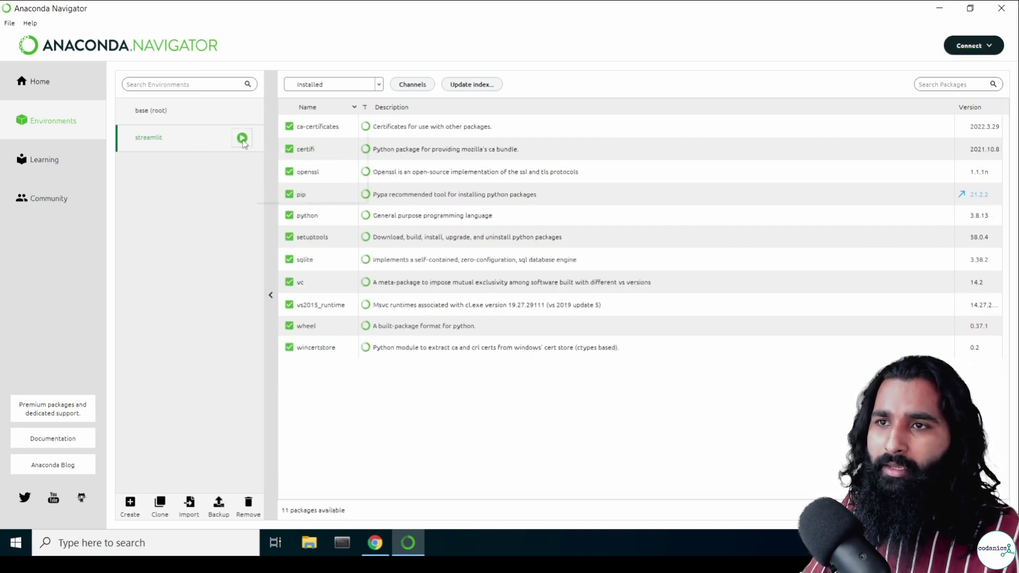
left_click(269, 144)
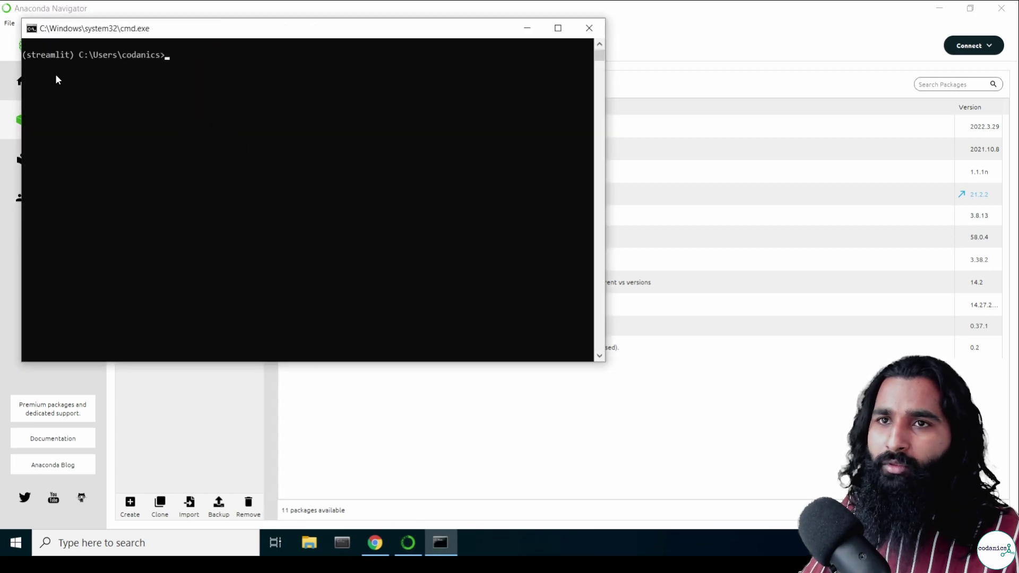
left_click_drag(265, 29, 285, 84)
scroll(245, 148, "up", 3)
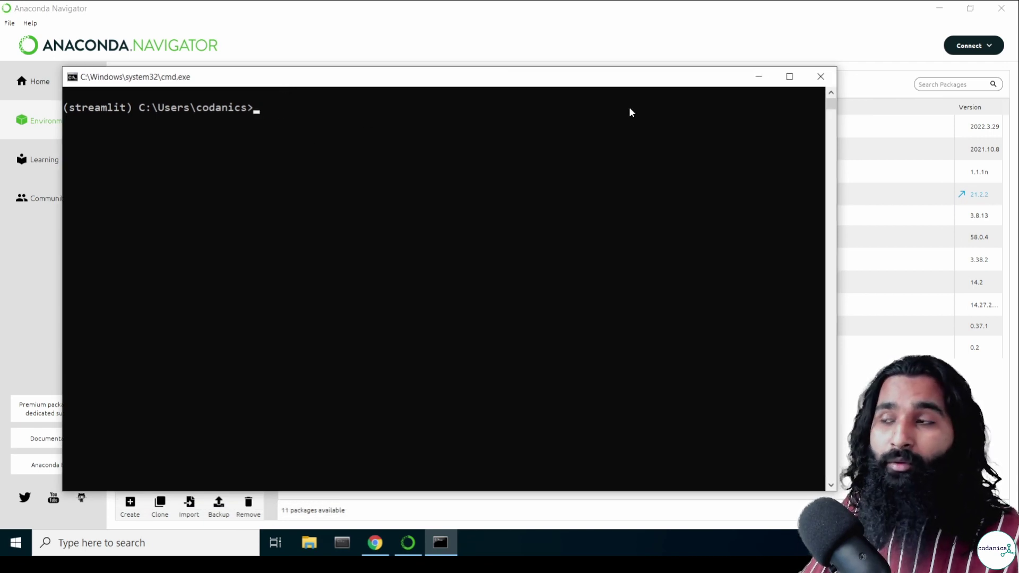
left_click(820, 76)
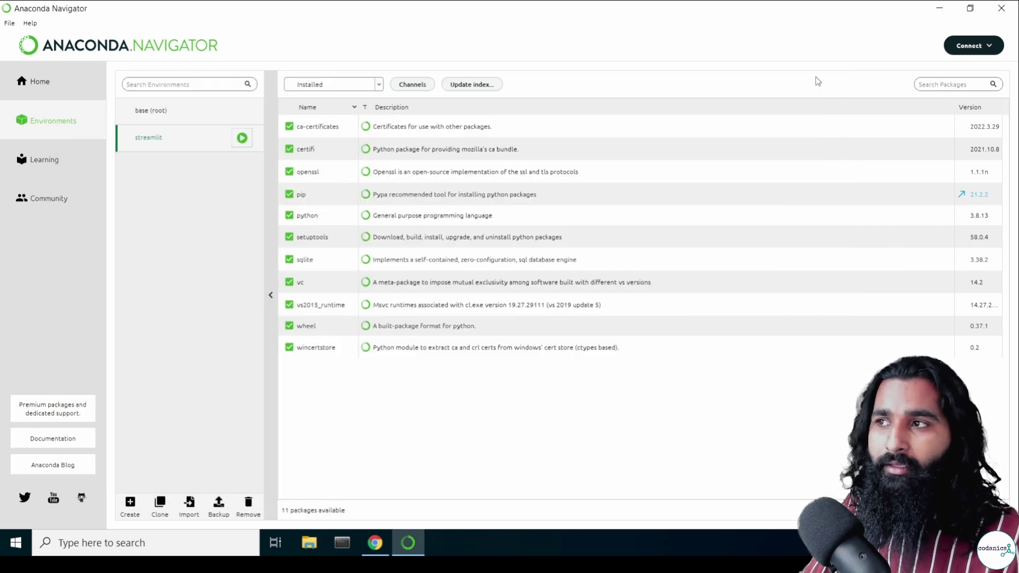
- Remove the streamlit environment from the list of environments
left_click(178, 141)
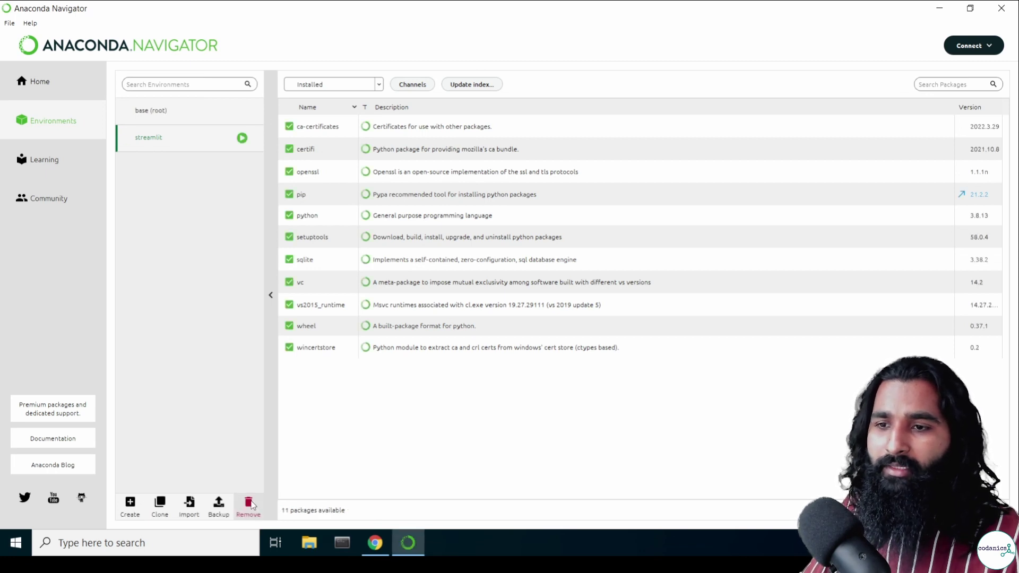
left_click(248, 504)
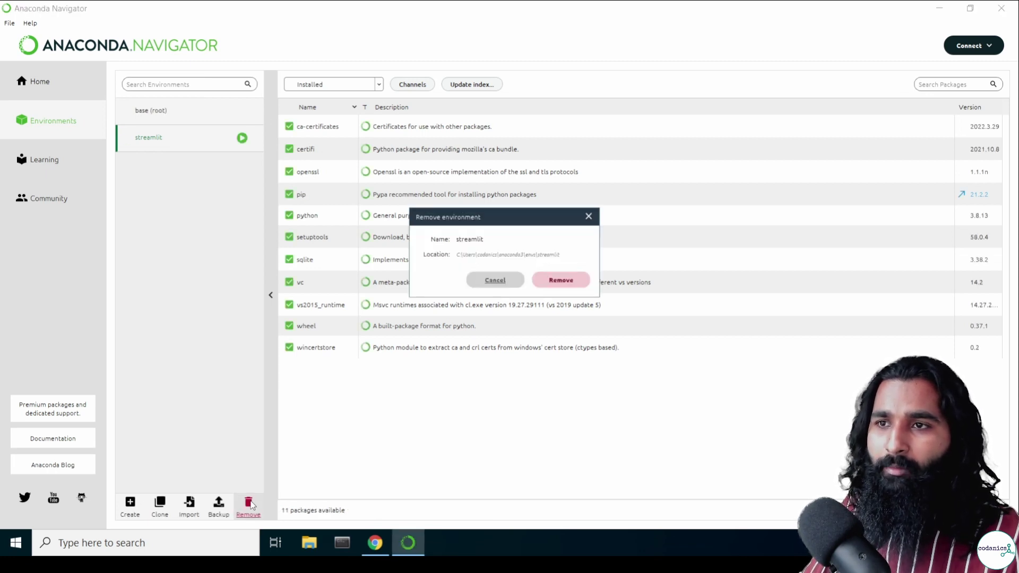
left_click(561, 280)
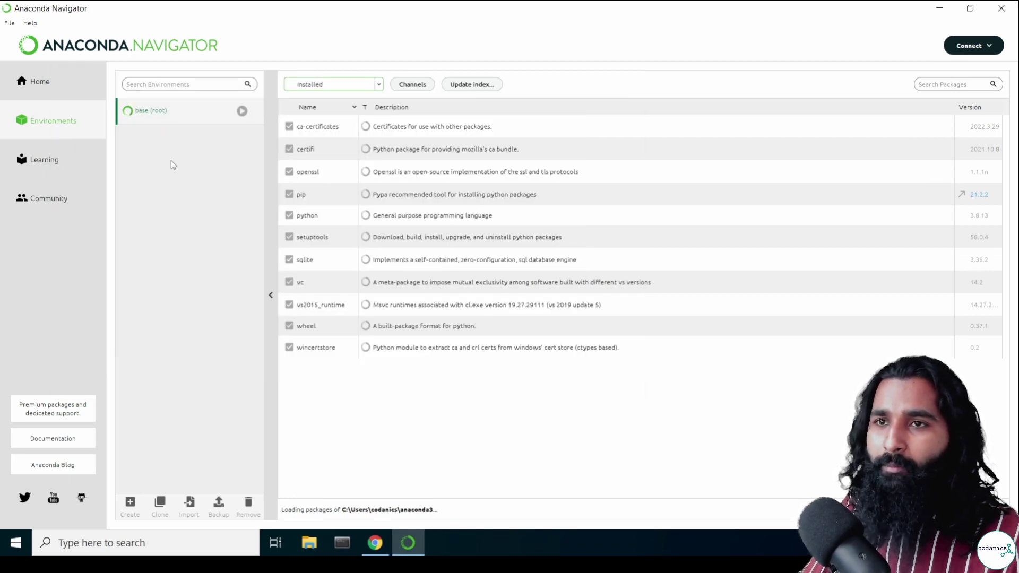
- Quit Anaconda Navigator, confirming the exit even though it is still busy
left_click(1001, 10)
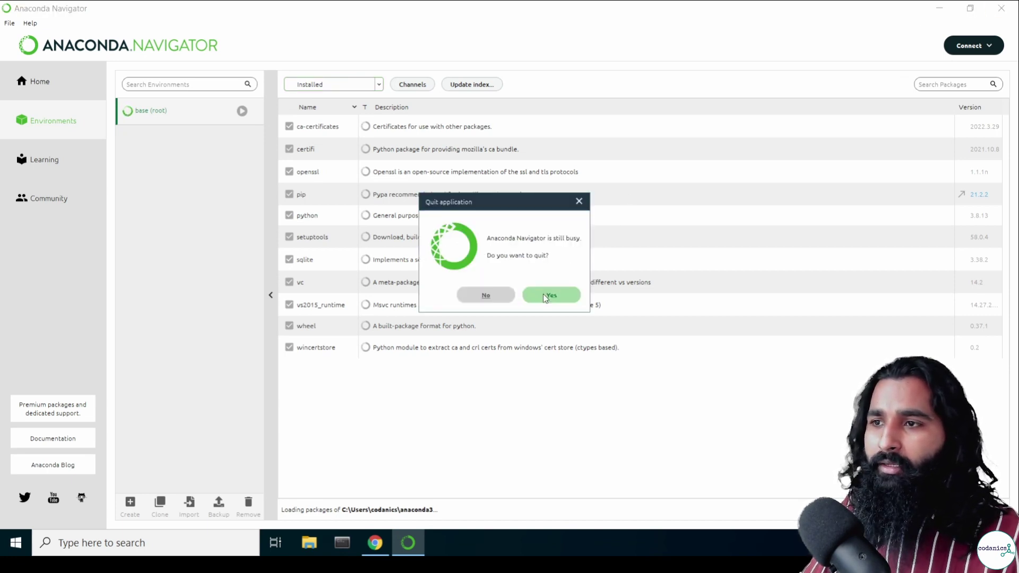
left_click(493, 296)
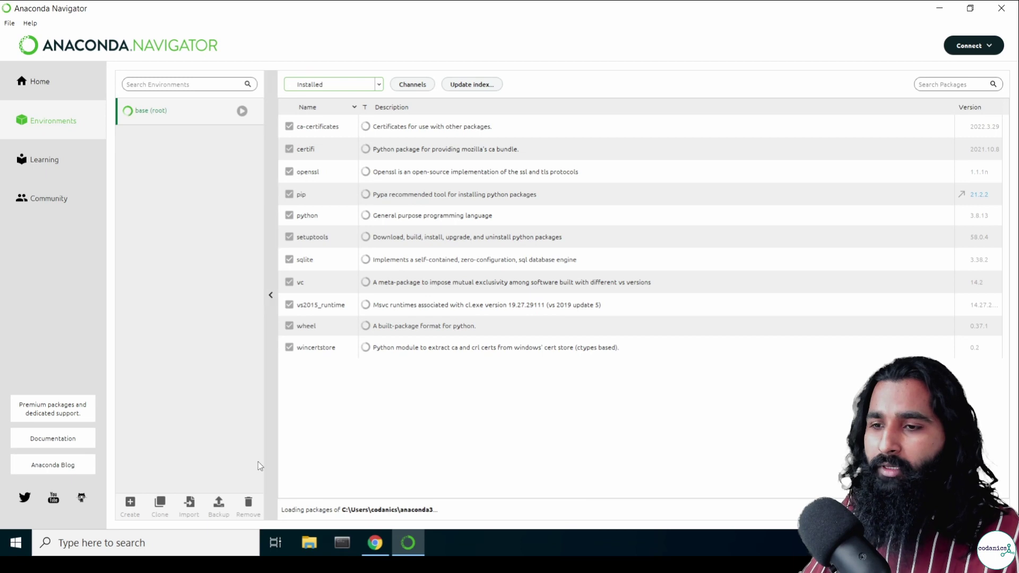
left_click(421, 549)
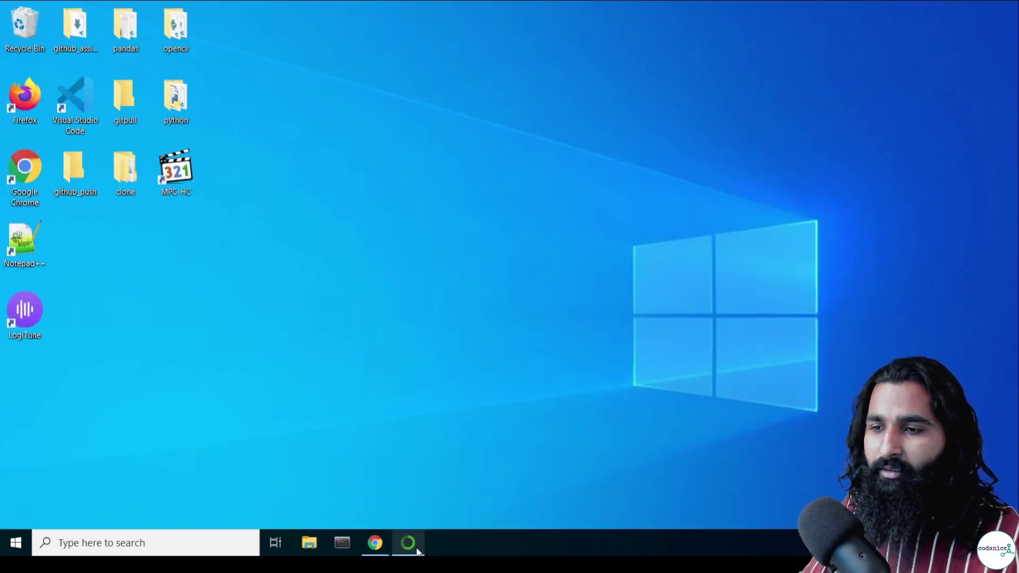
right_click(419, 546)
left_click(419, 514)
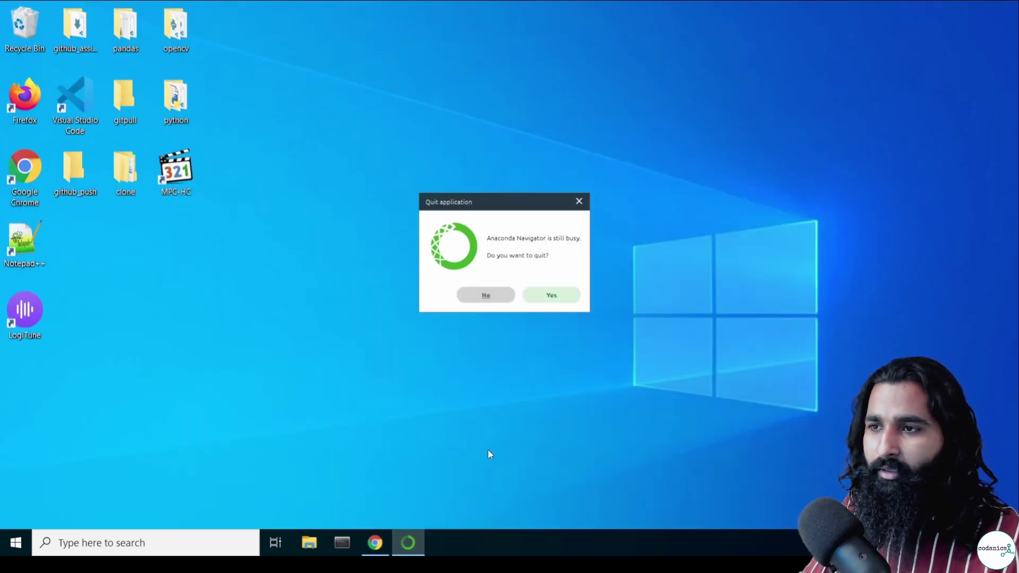
left_click(544, 301)
- Find Anaconda Prompt (anaconda3) with a Windows search for "ana", open it, and close its window
left_click(142, 538)
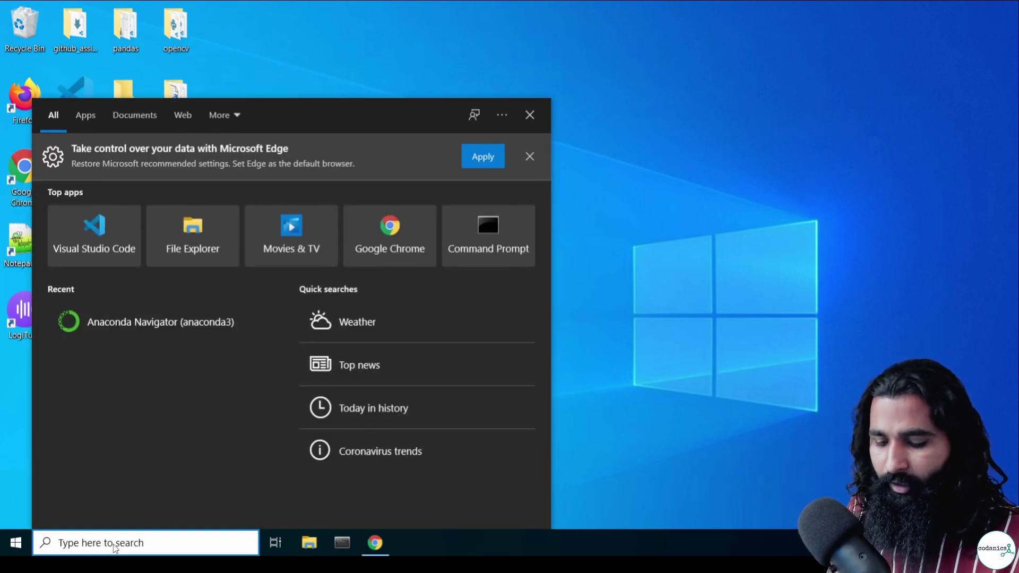
type("ana")
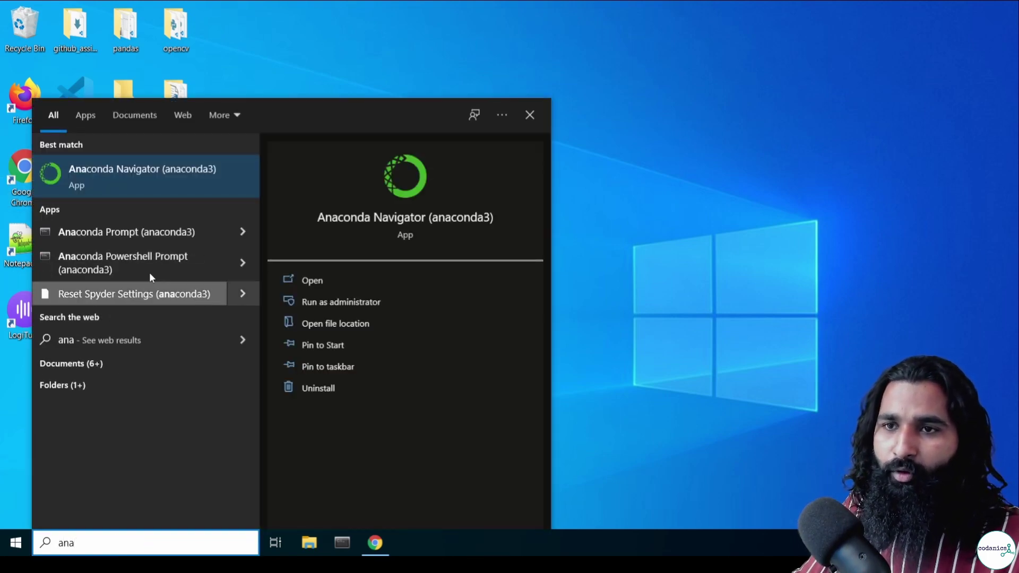
left_click(146, 237)
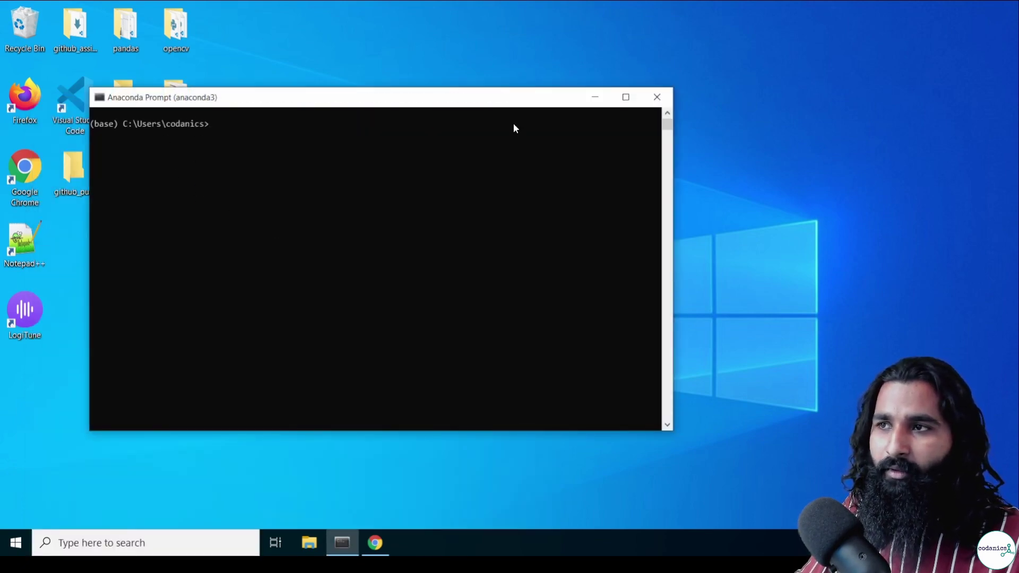
left_click(657, 97)
- Search Windows for "mini" to look for a Miniconda prompt, and dismiss the results
left_click(141, 544)
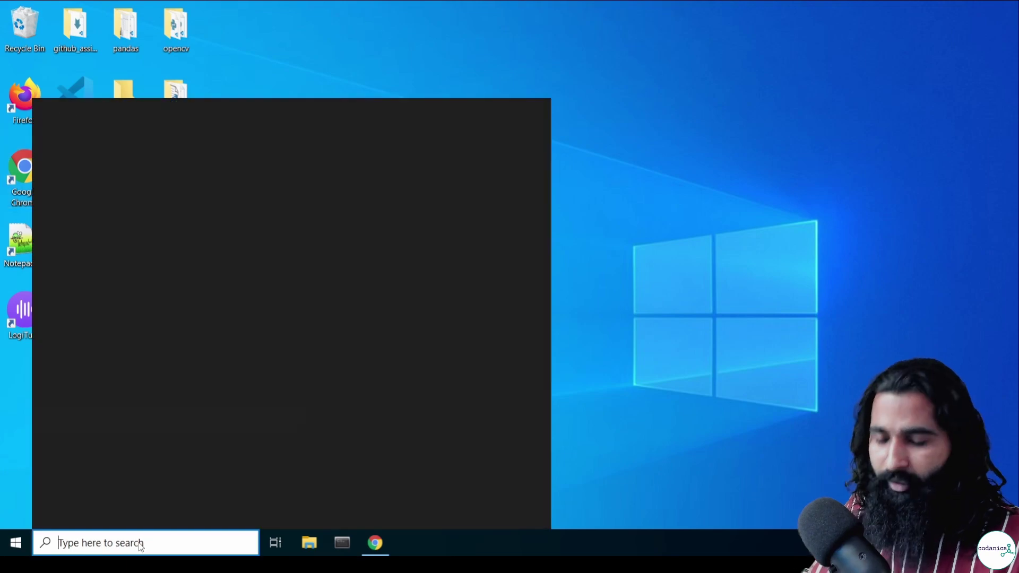
type("mini")
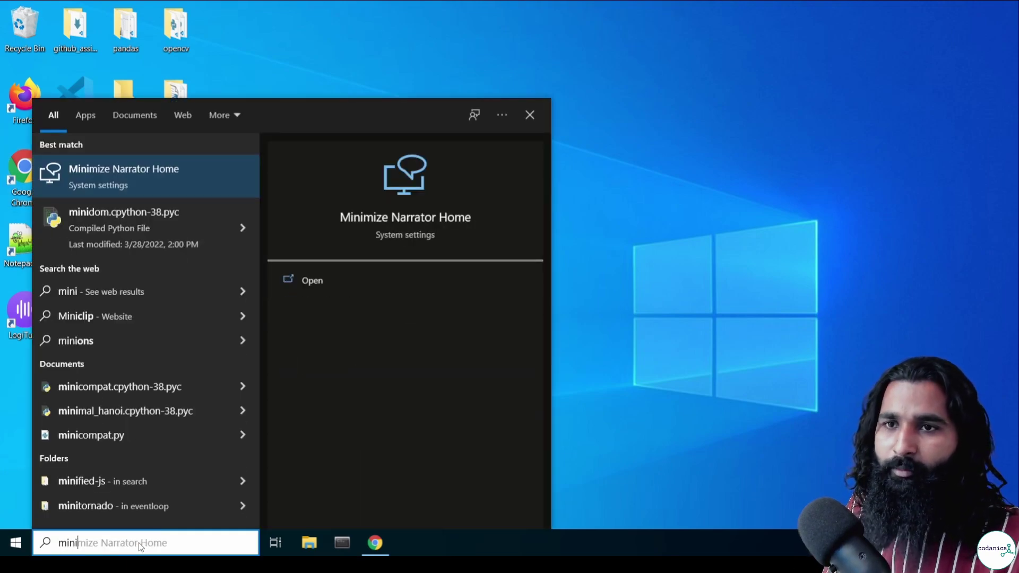
key("Escape")
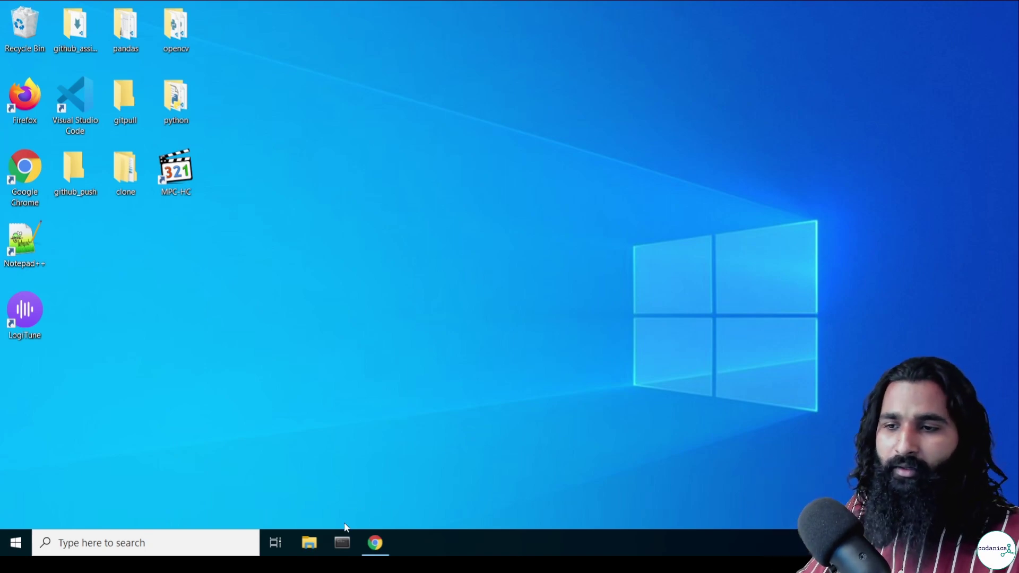
- Open Anaconda Prompt (anaconda3) from a Windows search for "ana" and enlarge its text
left_click(192, 547)
type("ana")
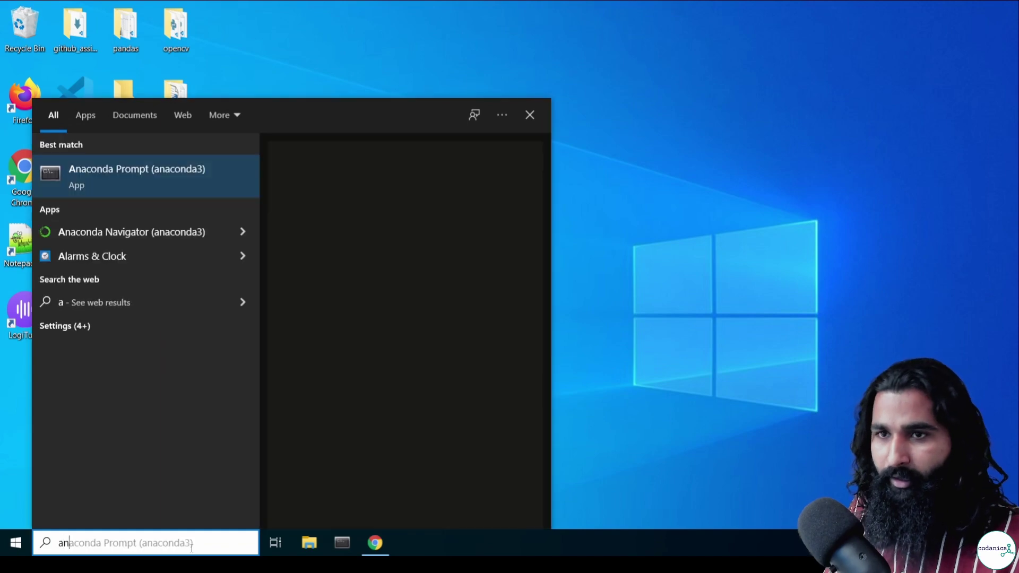
left_click(153, 234)
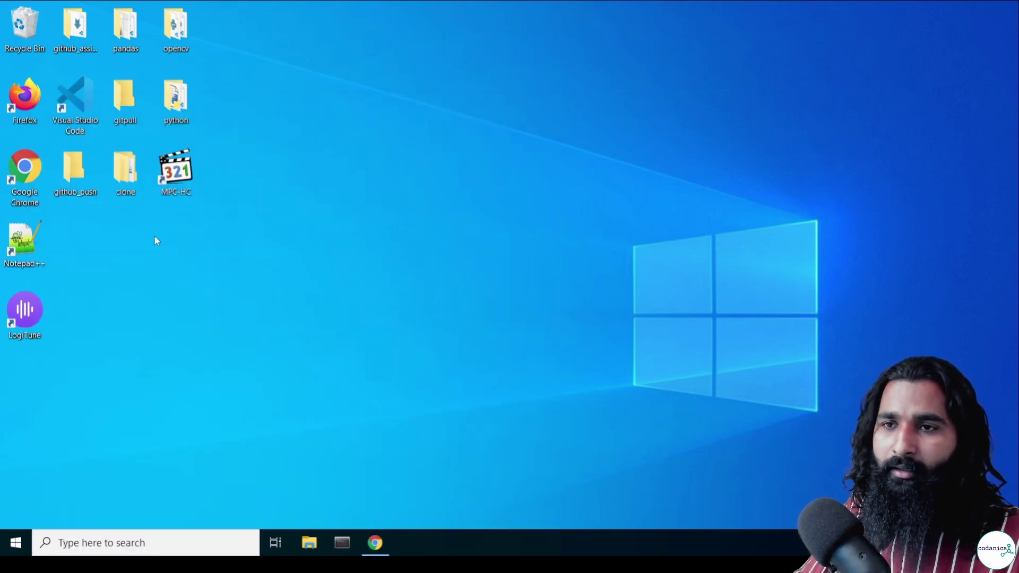
scroll(227, 159, "up", 5, "ctrl")
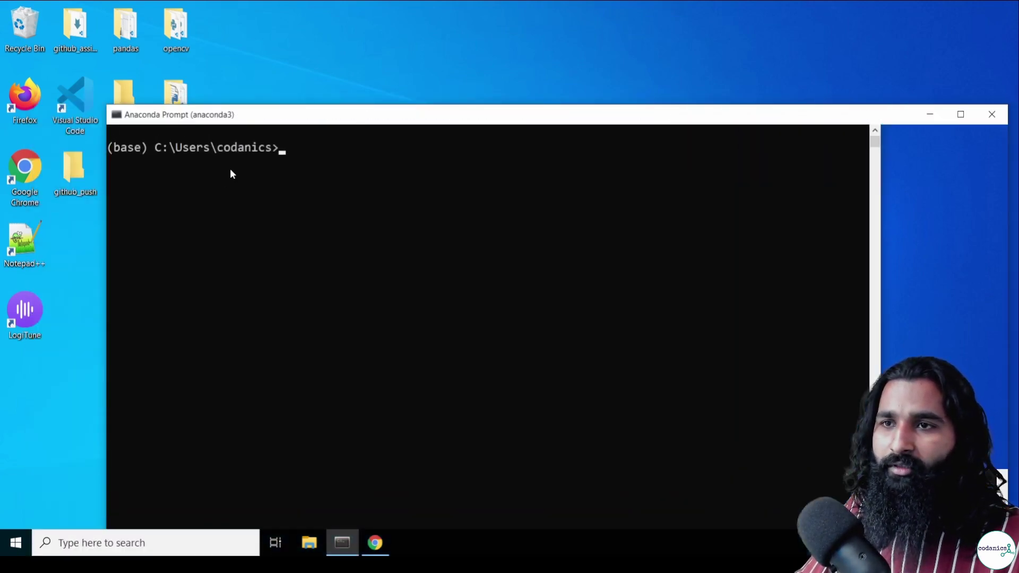
mouse_move(242, 117)
left_mouse_down()
mouse_move(194, 30)
mouse_move(234, 121)
left_mouse_up()
left_click(340, 165)
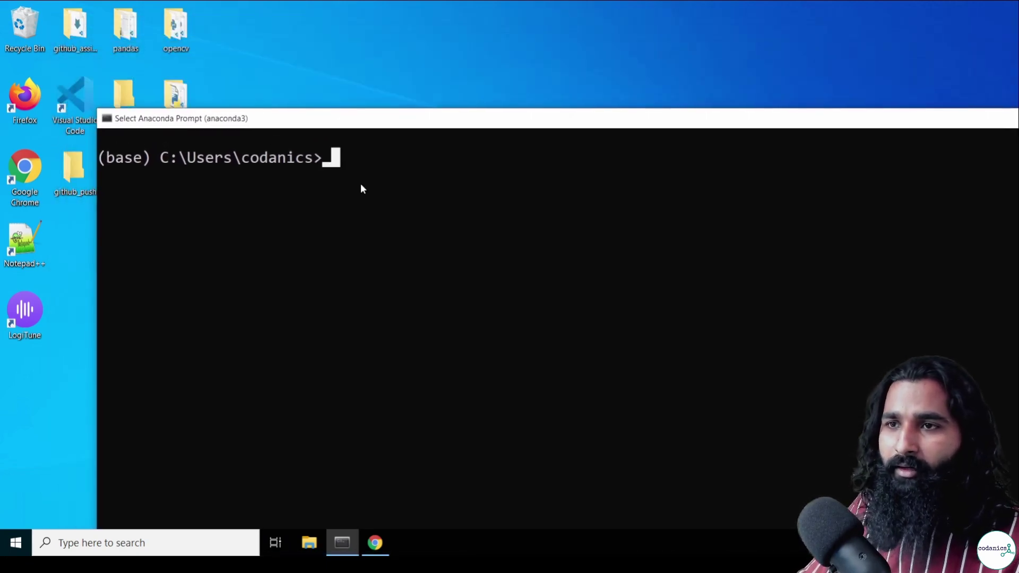
key("Escape")
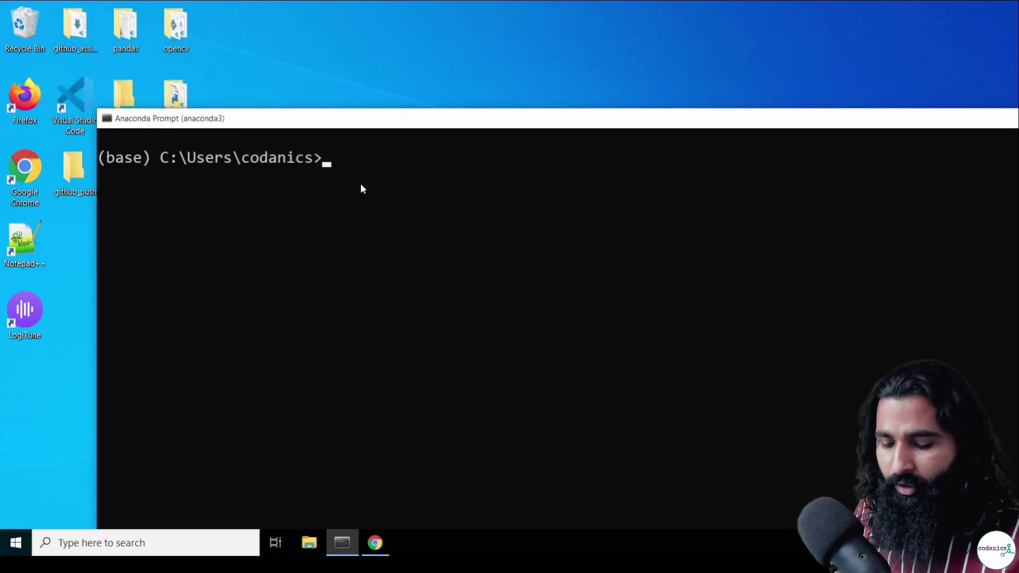
- Run conda create -n streamlit python=3.8 to create the streamlit environment with Python 3.8
type("conda")
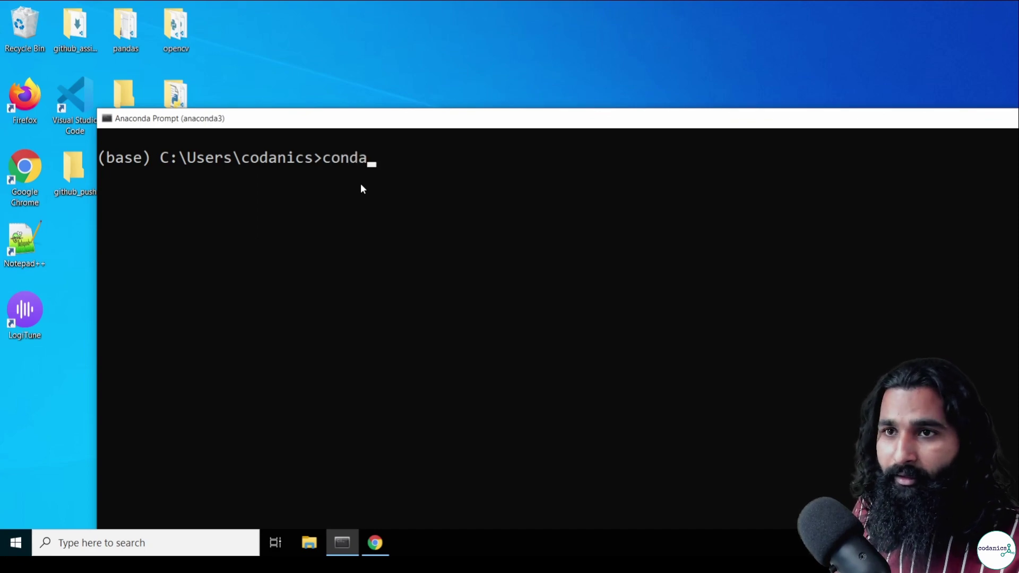
type(" create")
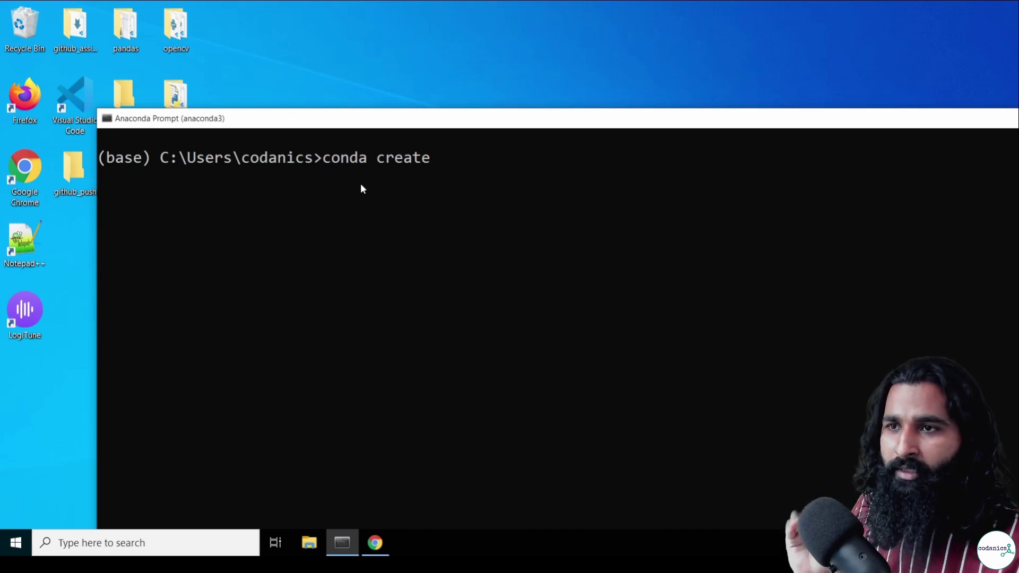
type("-n")
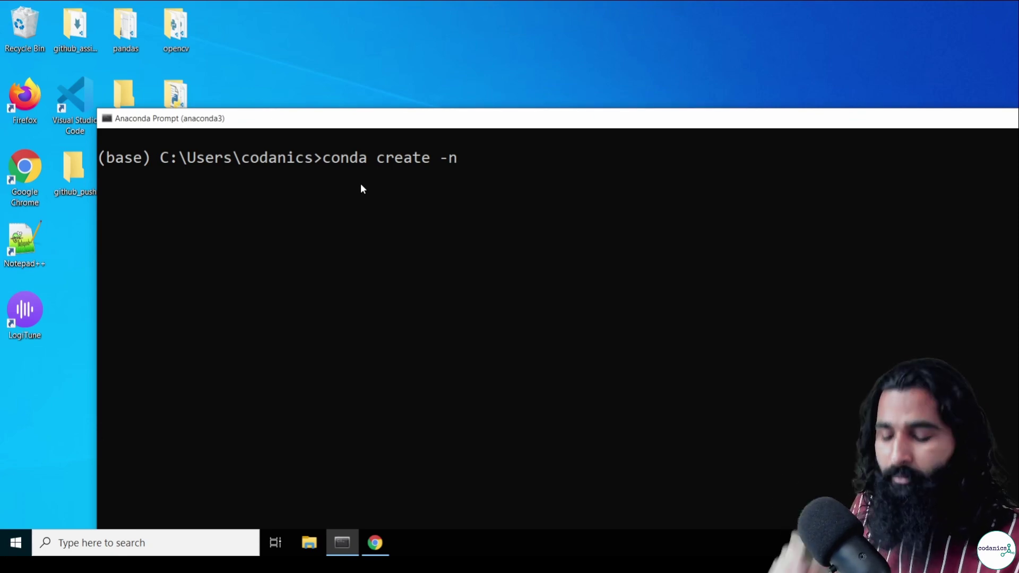
type("streamlit")
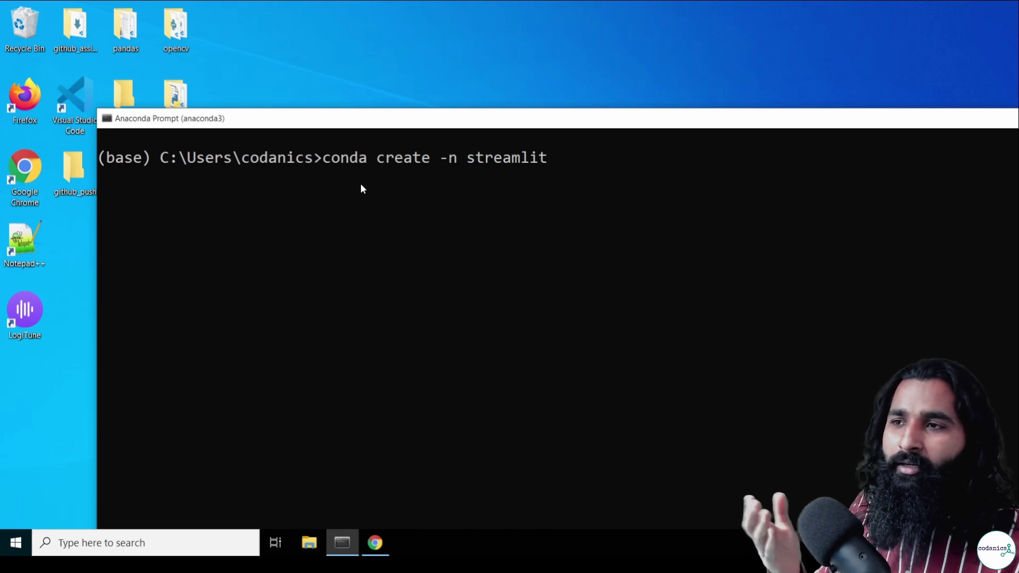
type("pyt")
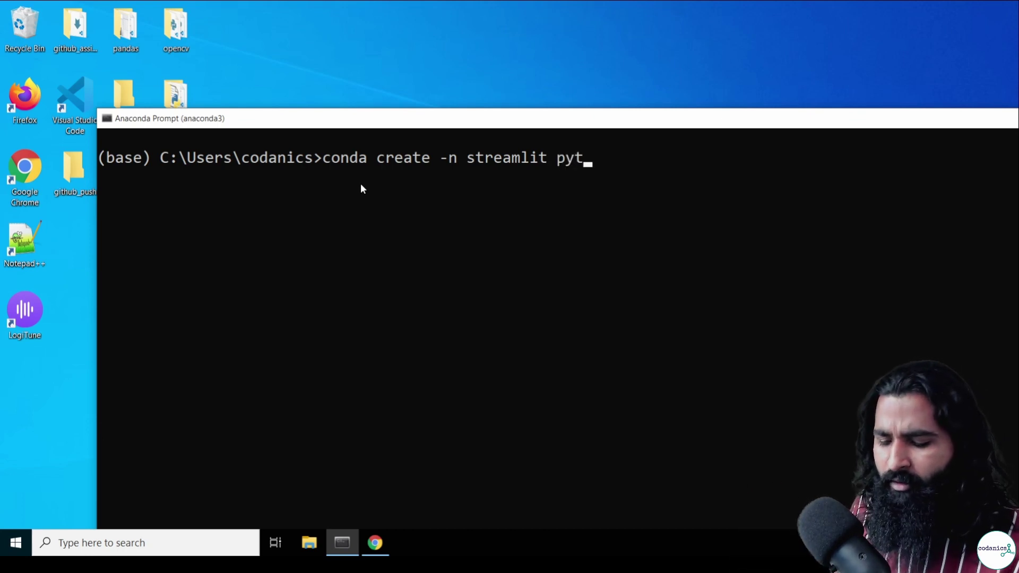
type("hon=3.8")
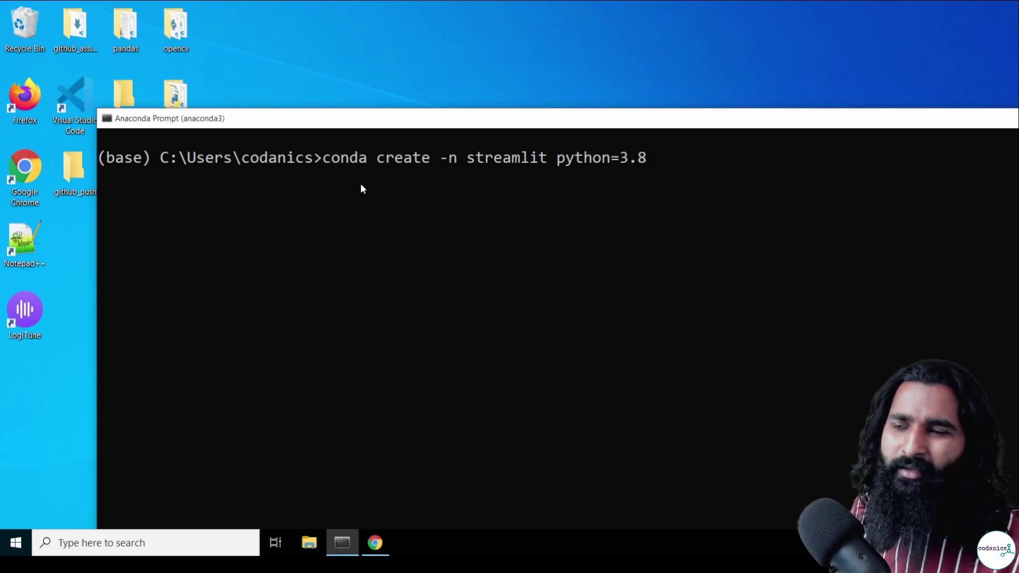
key("Return")
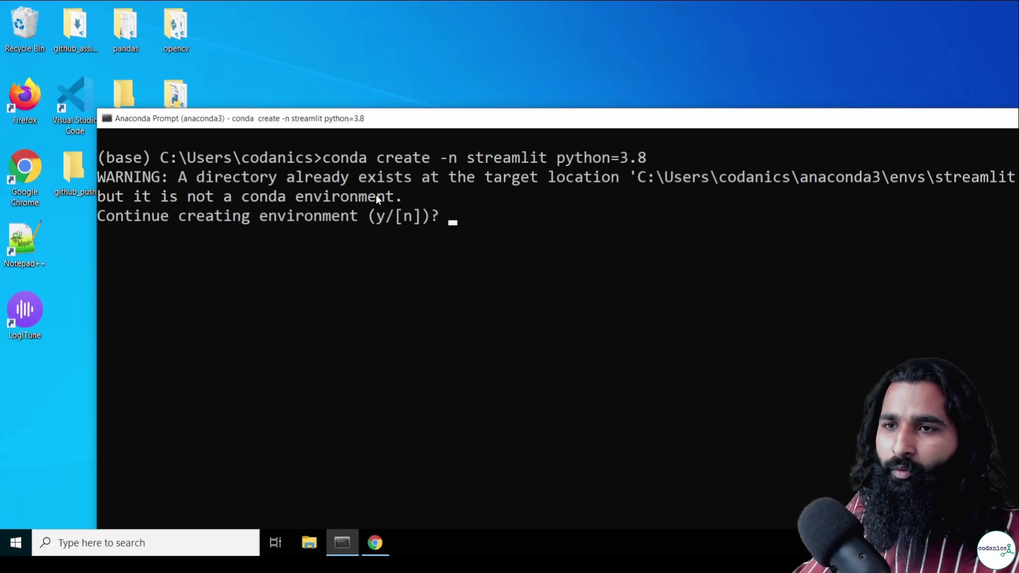
- Answer y to continue creating the environment in the existing directory and y to proceed with the package installation
left_click_drag(501, 118, 440, 45)
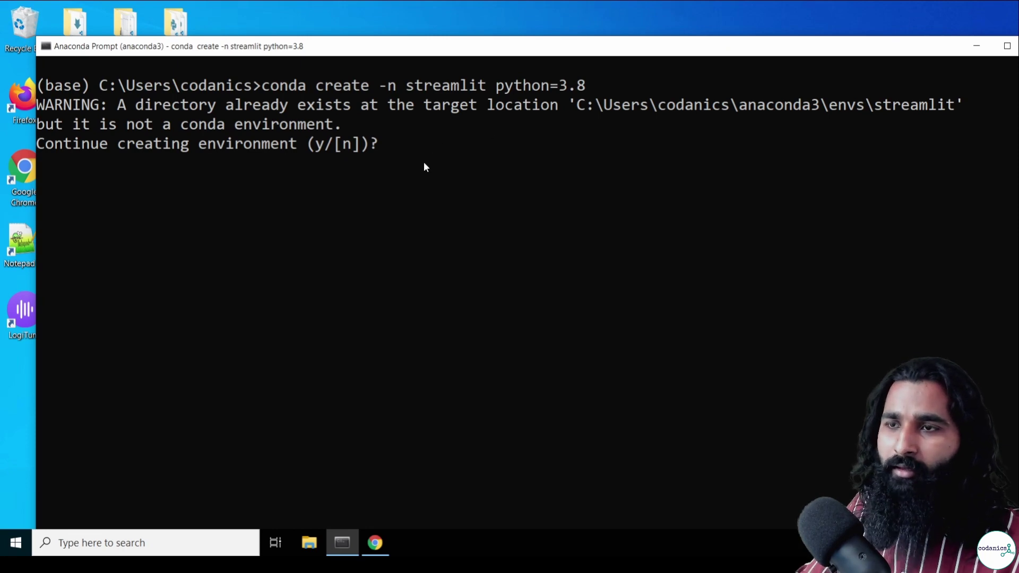
type("y")
key("Return")
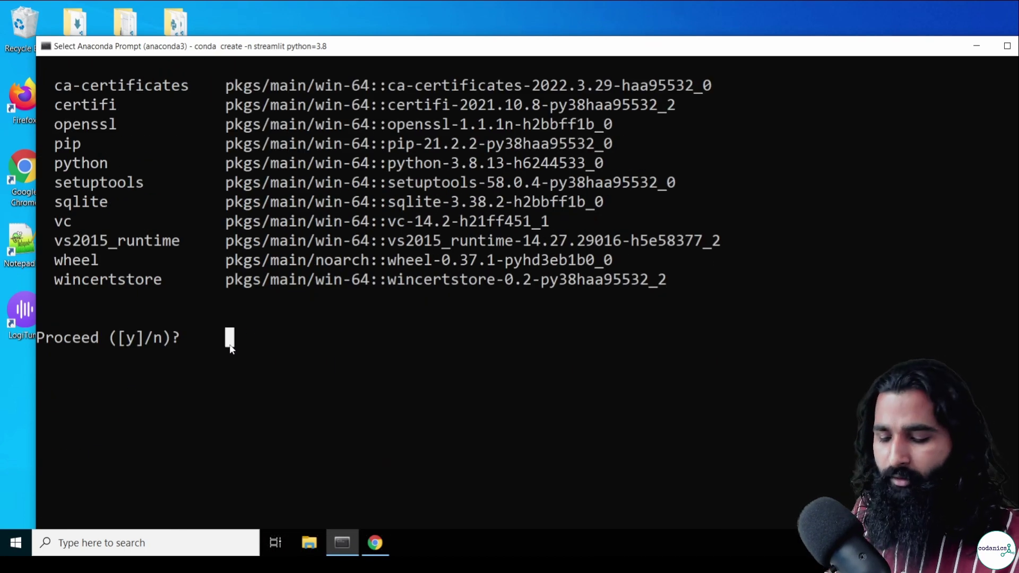
type("y")
key("Return")
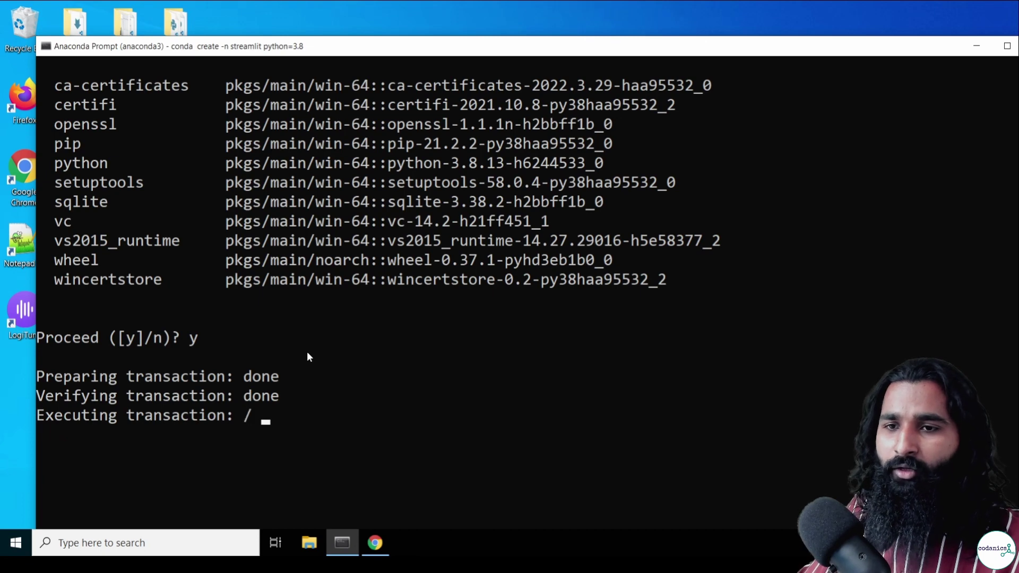
left_click_drag(165, 50, 207, 37)
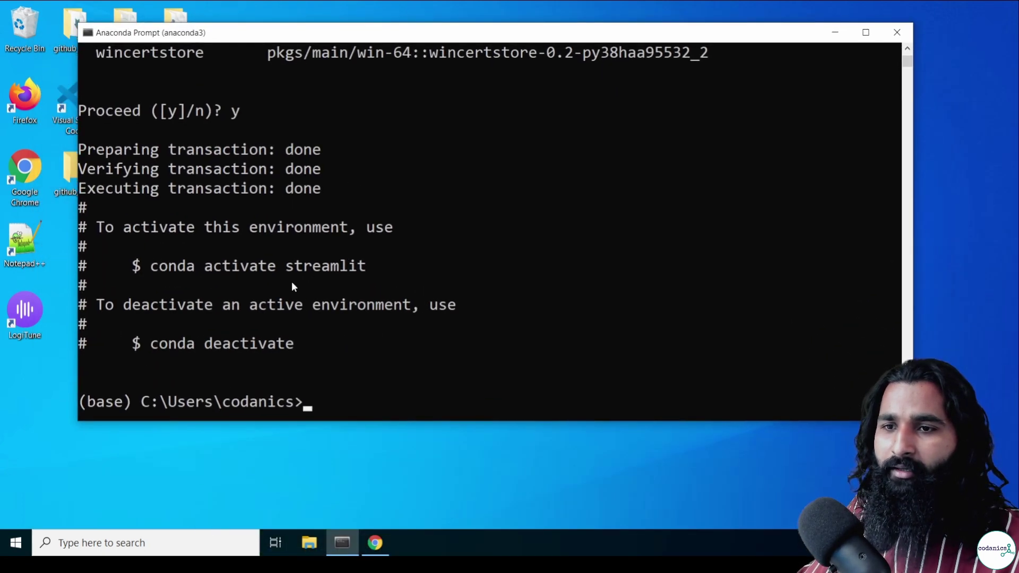
- Enlarge the terminal text further and list all conda environments with conda env list
left_click(322, 410)
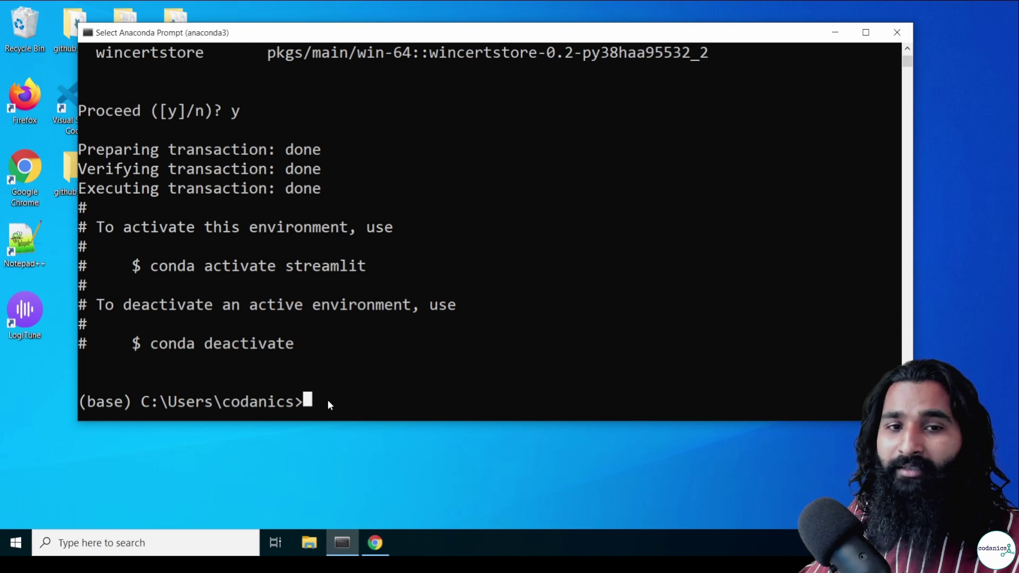
scroll(327, 399, "up", 2)
scroll(328, 401, "up", 1)
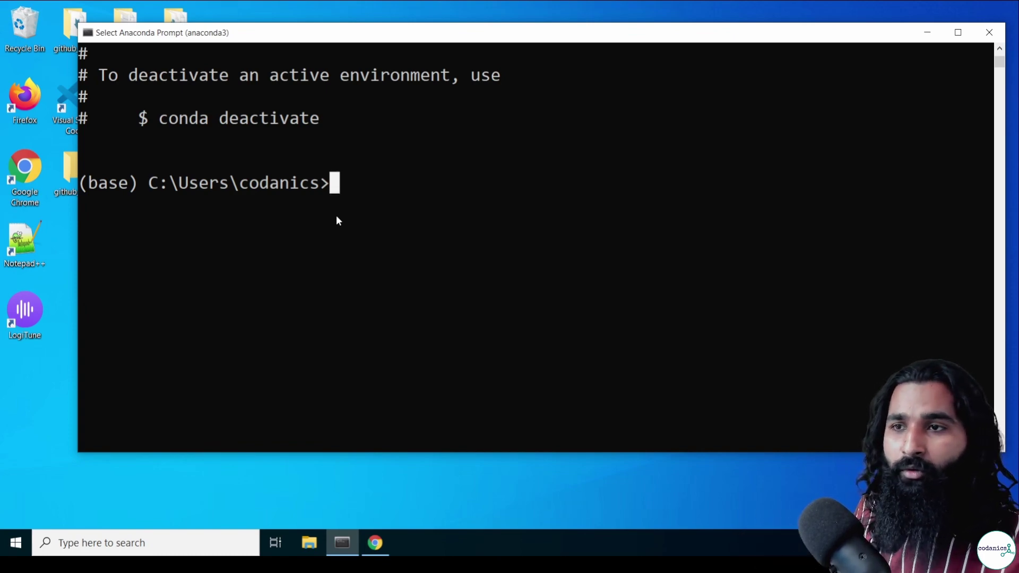
type("conda ")
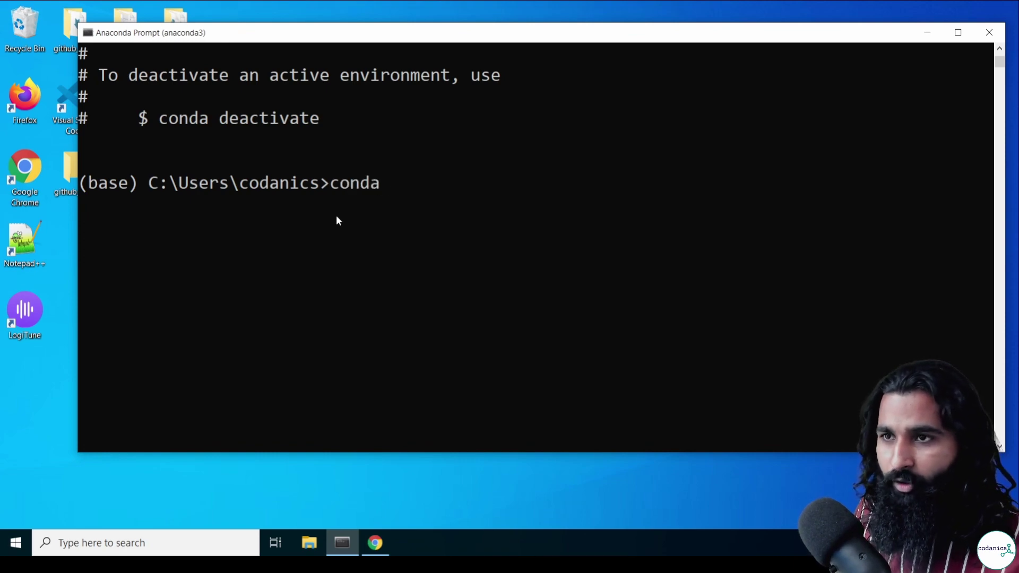
type("env list")
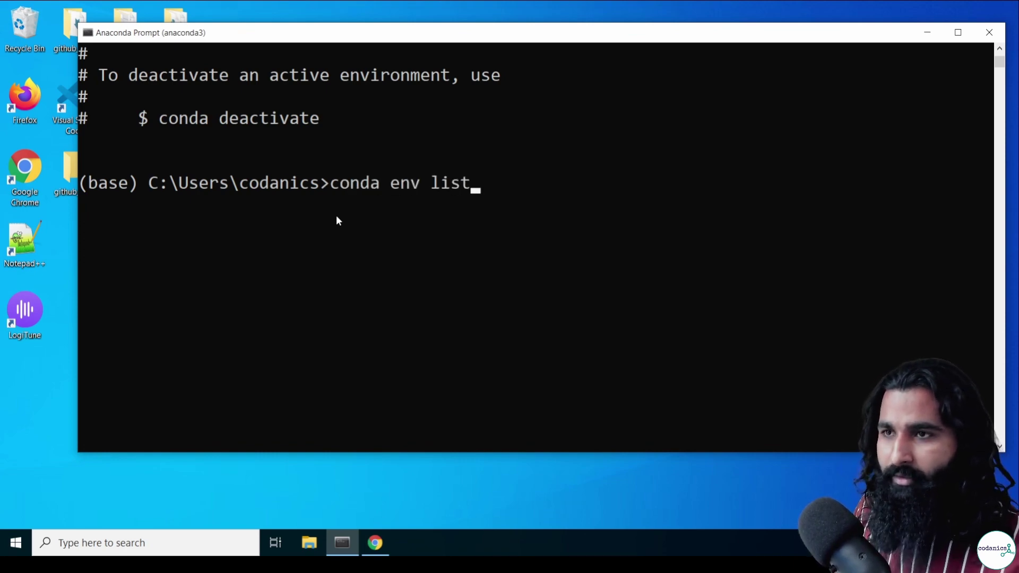
key("Return")
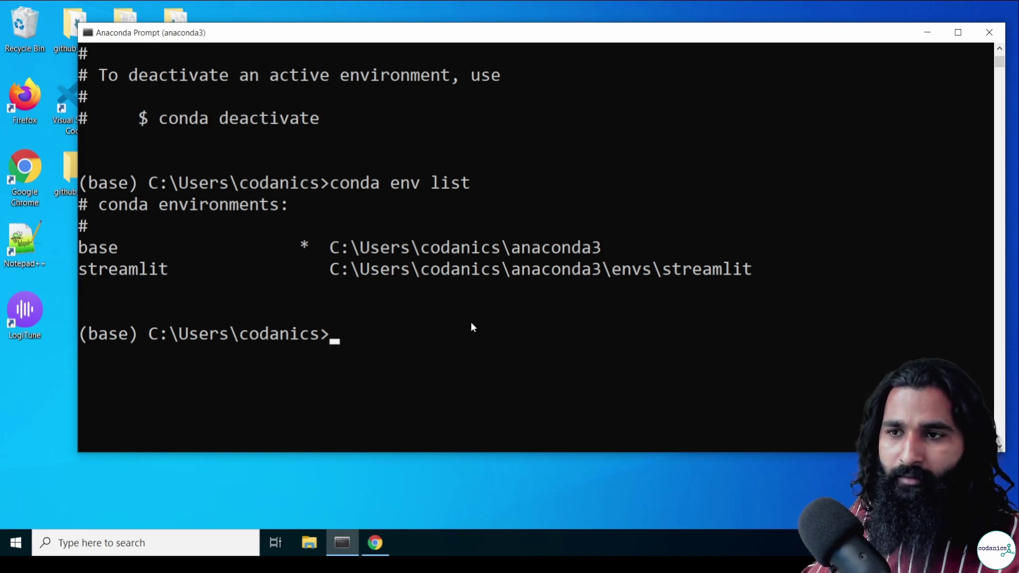
- Activate the streamlit environment with conda activate streamlit
left_click(377, 334)
type("conda")
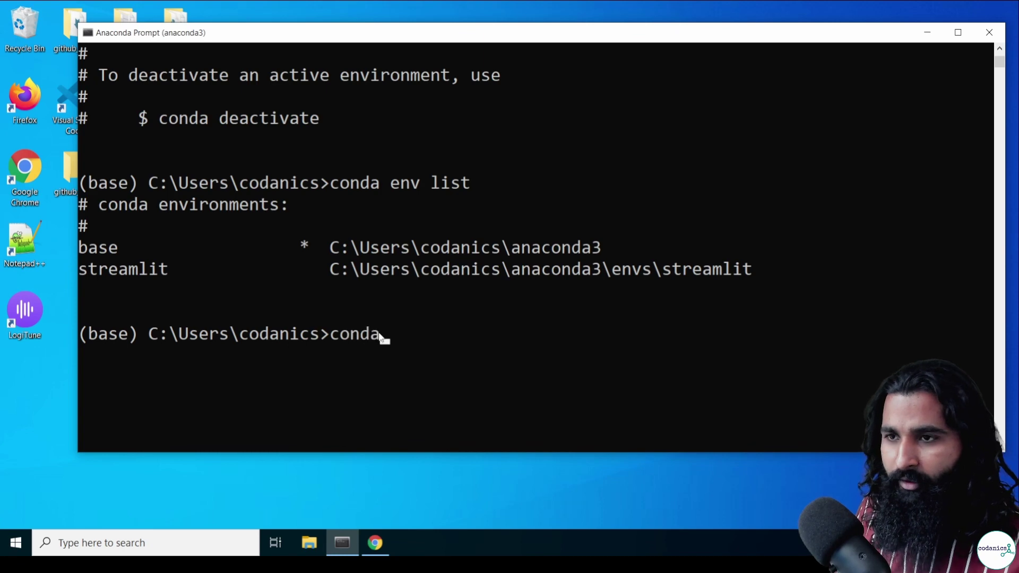
type(" activate")
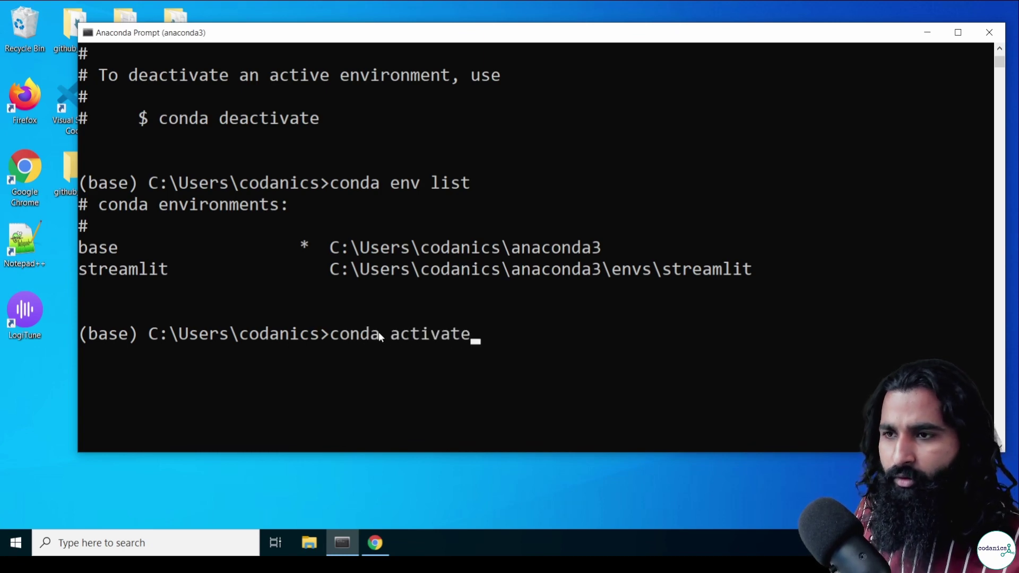
type(" s")
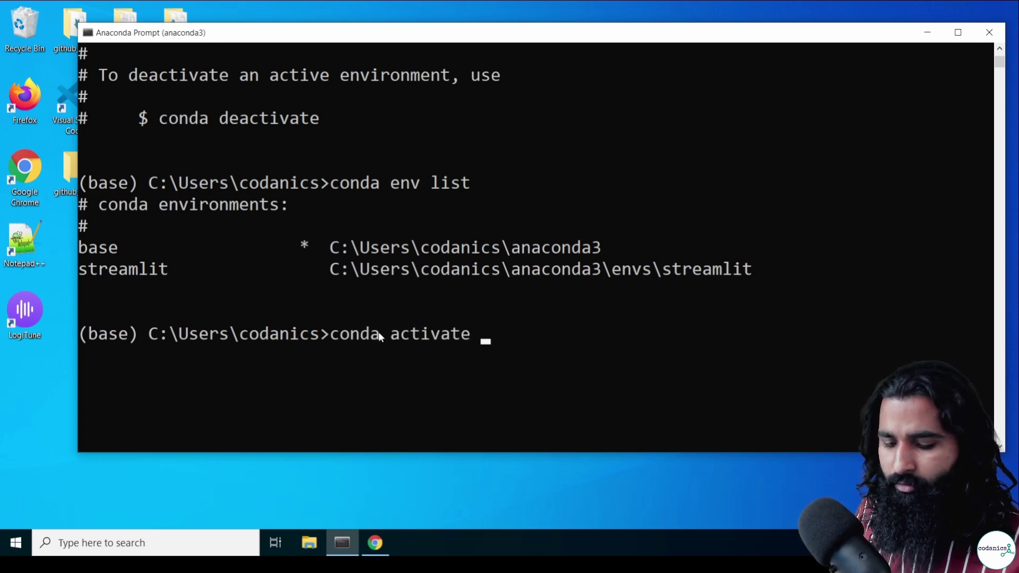
type("treamlit")
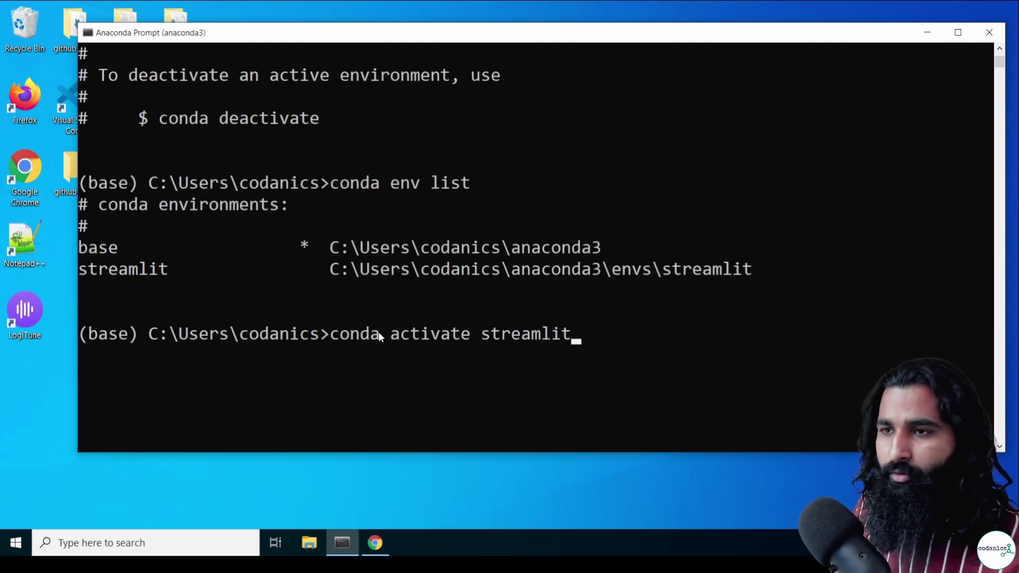
key("Return")
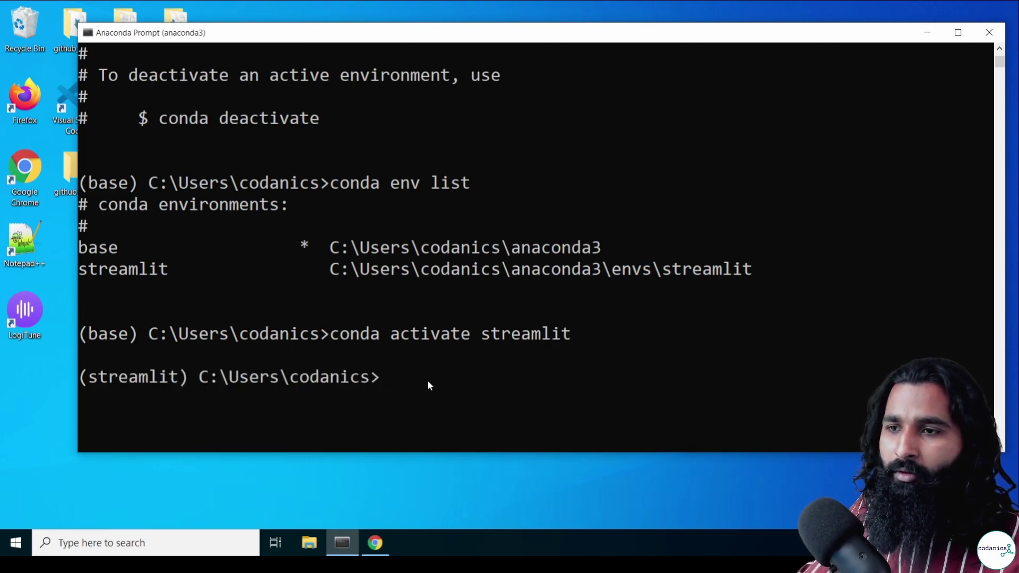
- List the conda environments again with conda env list to check which one is active
key("Up")
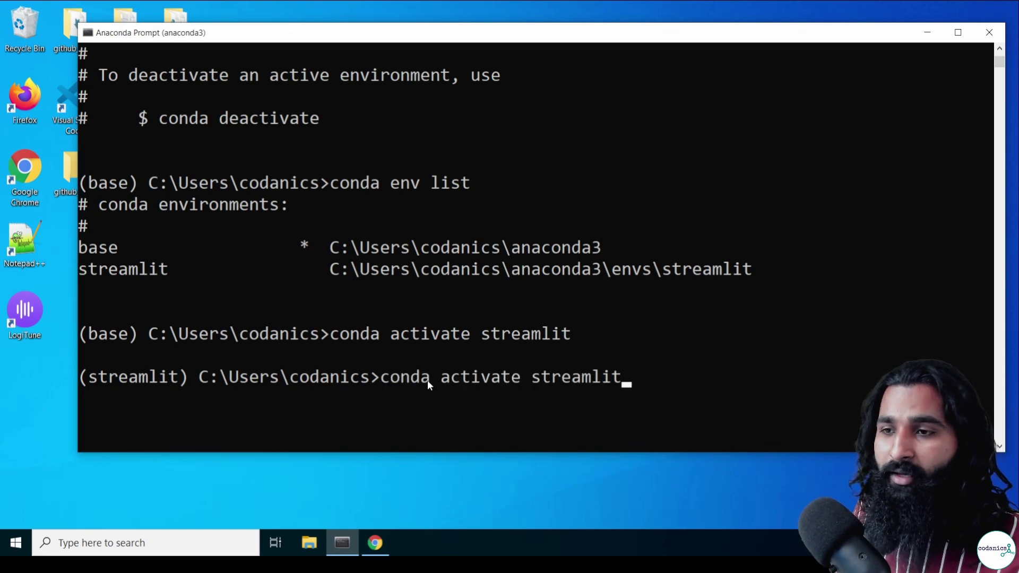
key("Up")
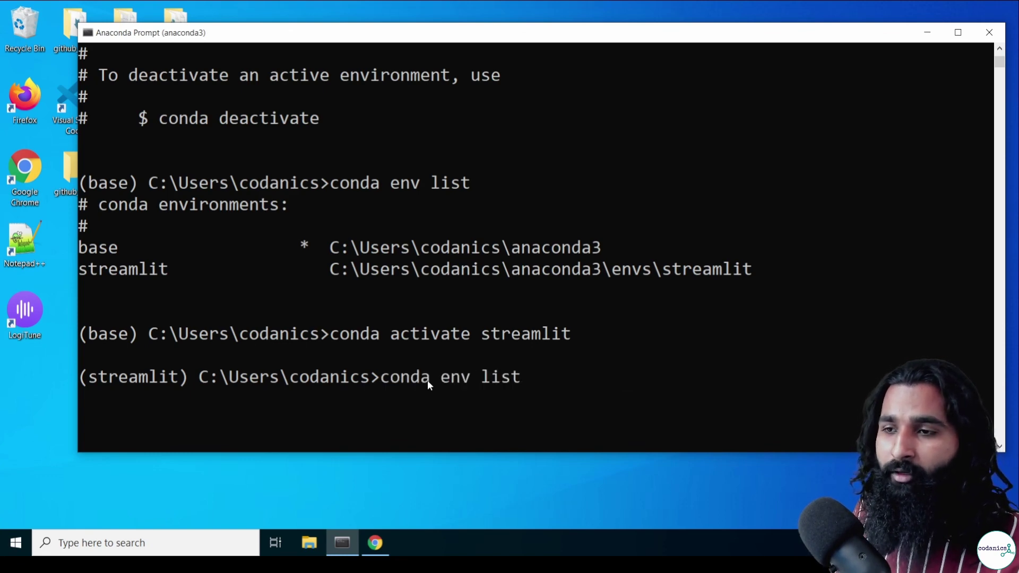
key("Return")
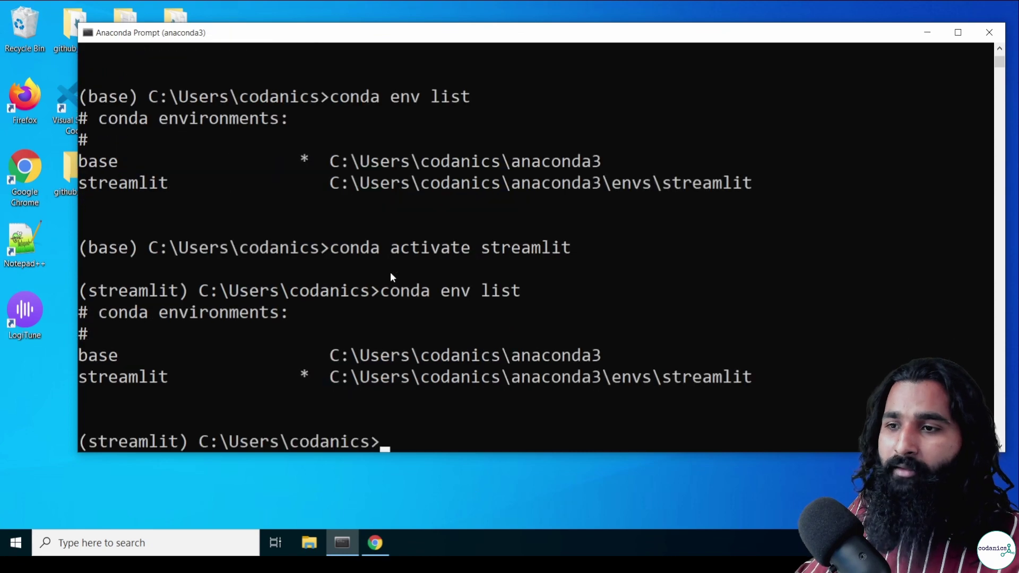
scroll(390, 275, "down", 2)
scroll(316, 259, "up", 2)
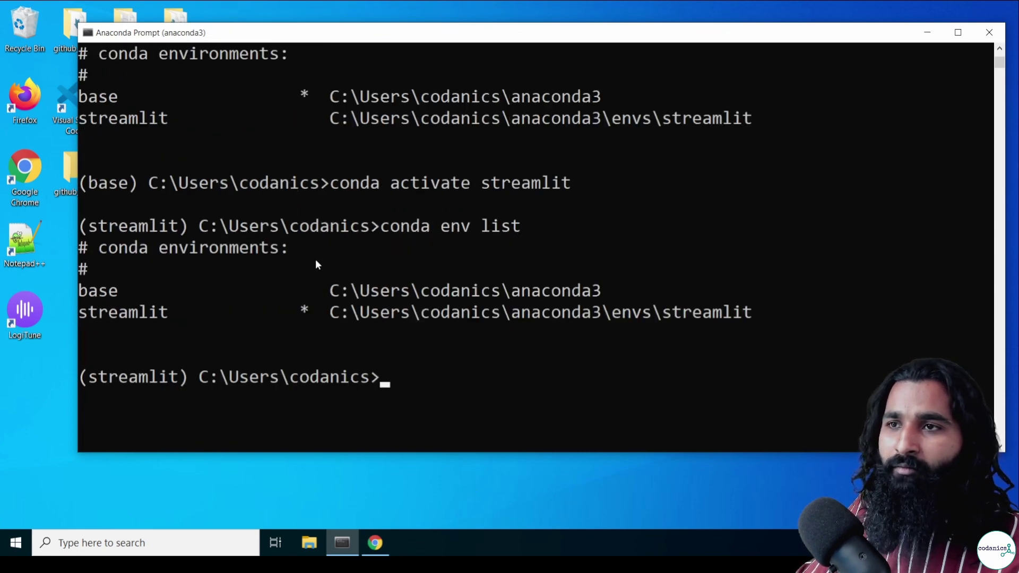
scroll(288, 442, "down", 2)
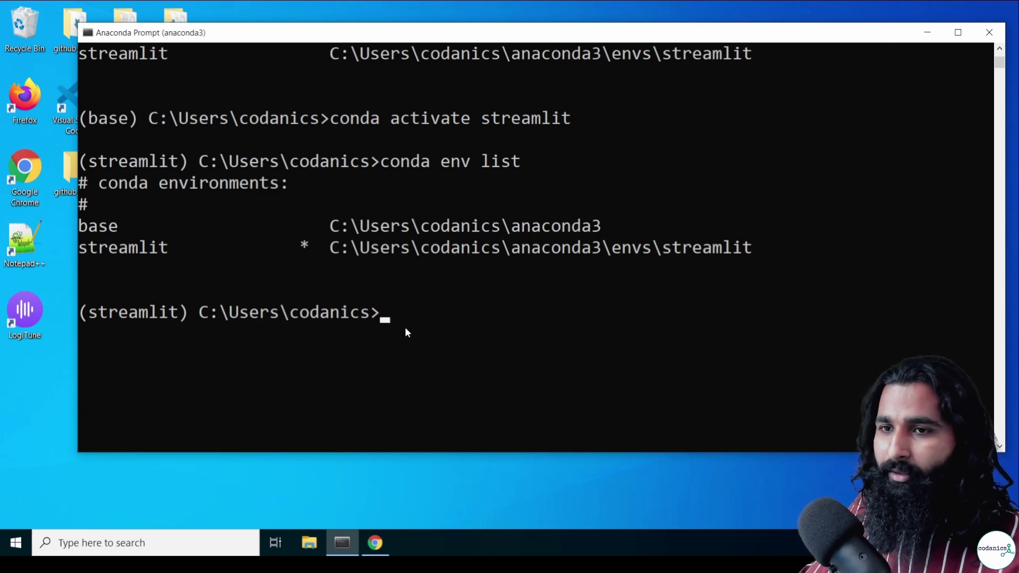
- List the packages installed in the active streamlit environment with conda list
scroll(202, 307, "down", 2)
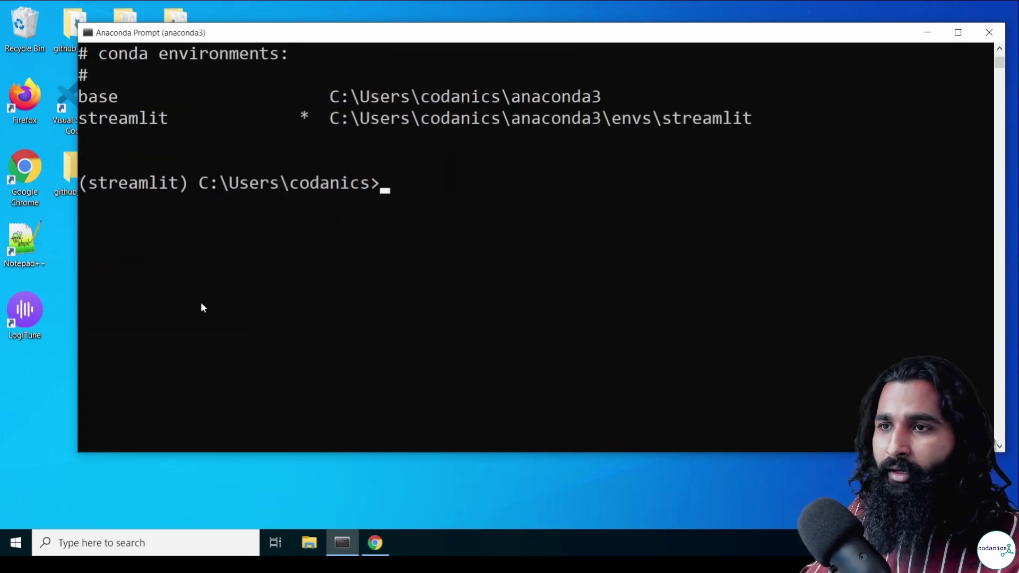
scroll(203, 308, "down", 1)
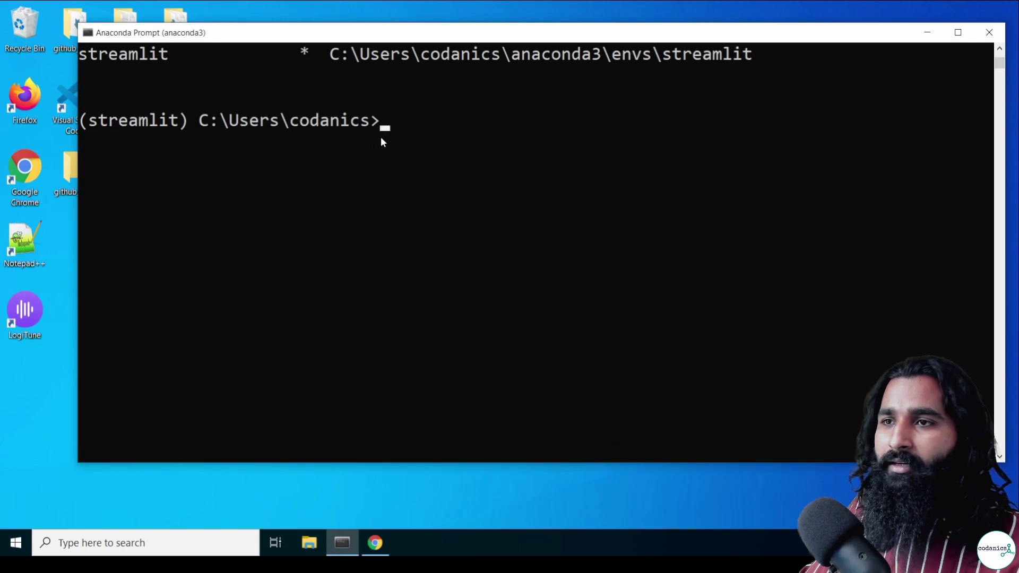
left_click(389, 124)
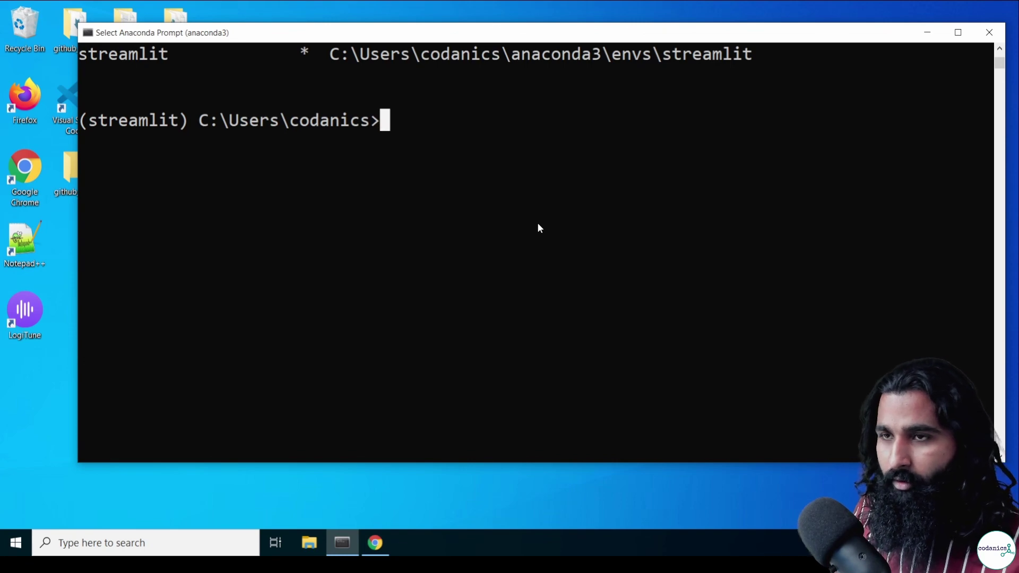
type("conda list")
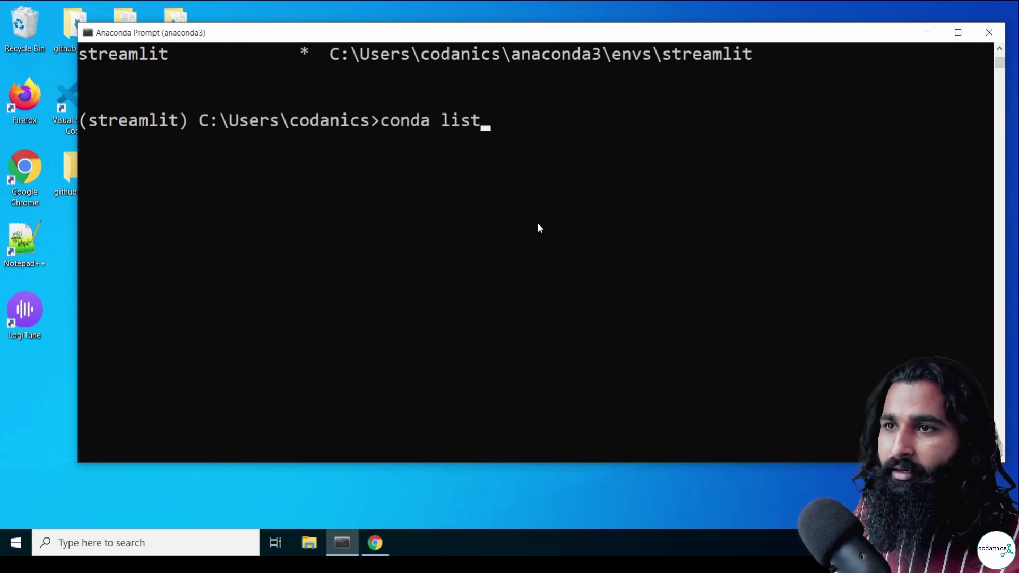
key("Return")
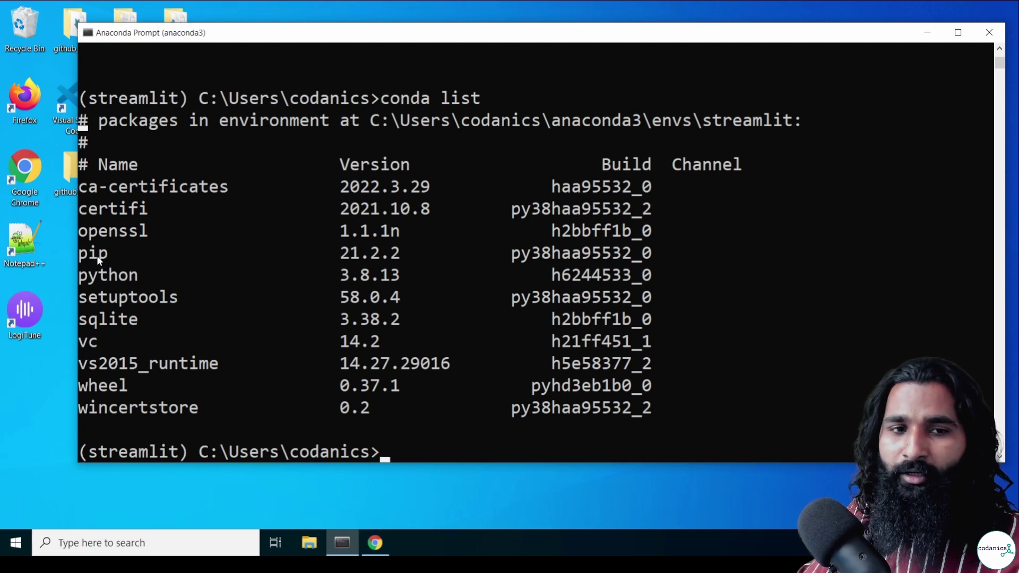
scroll(405, 367, "down", 2)
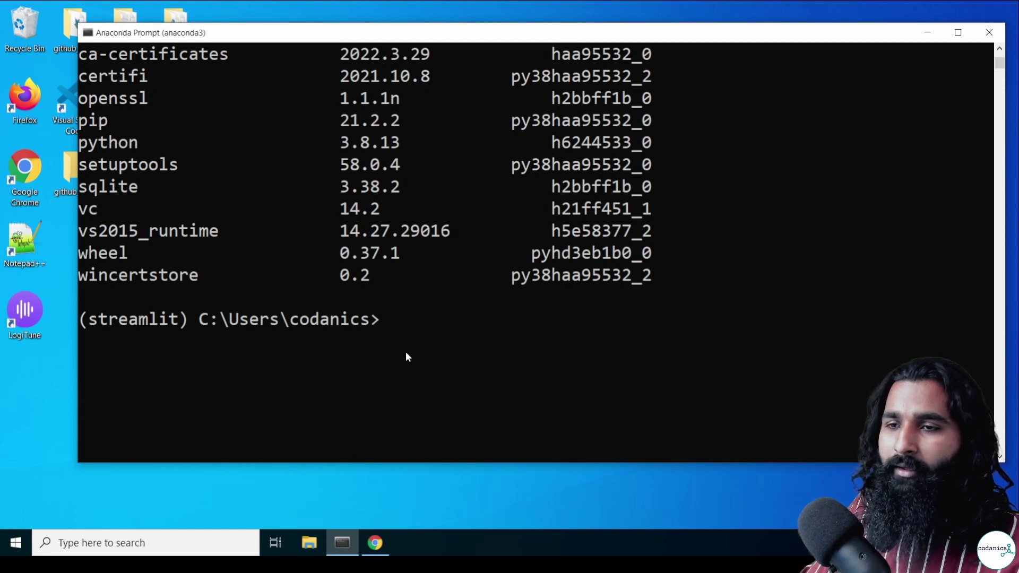
left_click(53, 409)
right_click(61, 228)
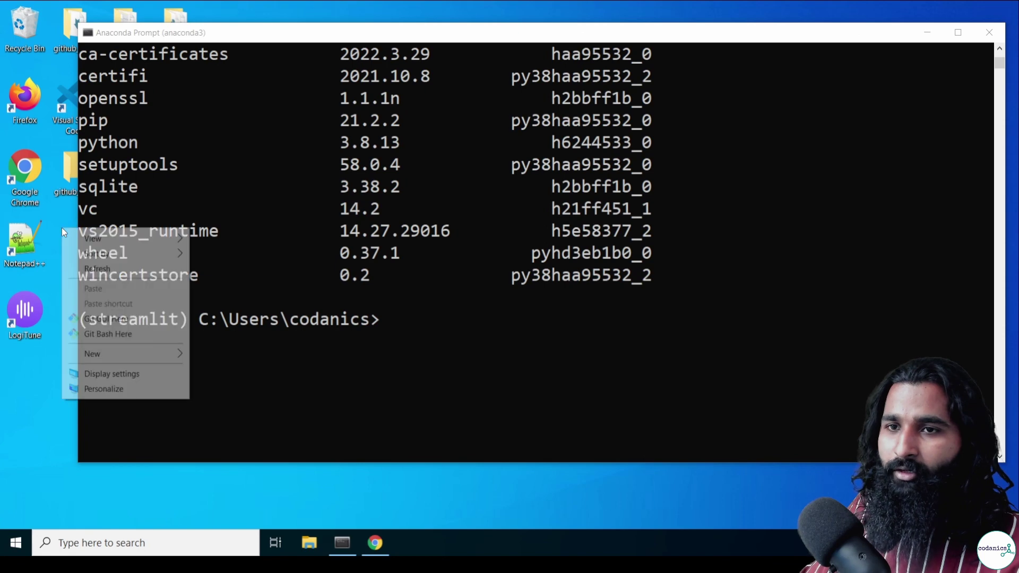
left_click(66, 219)
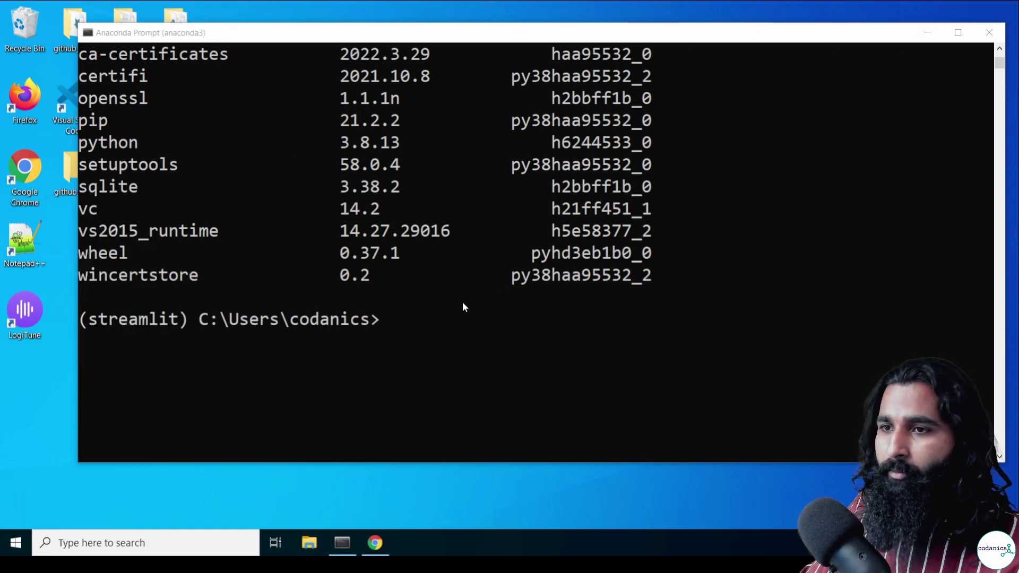
- Change the working directory to the Desktop with cd Desktop
left_click(420, 328)
type("cd ")
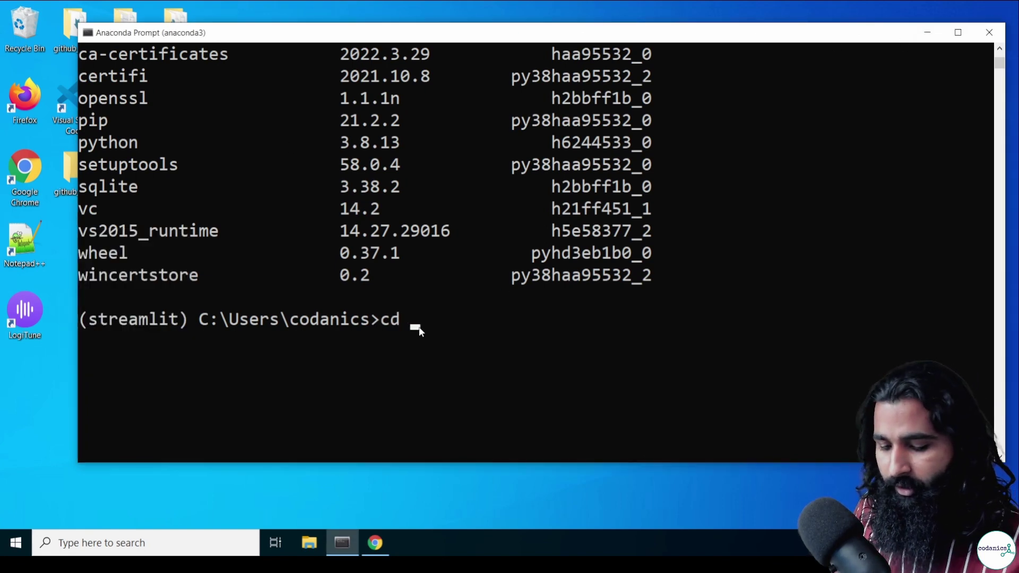
type("Desktop")
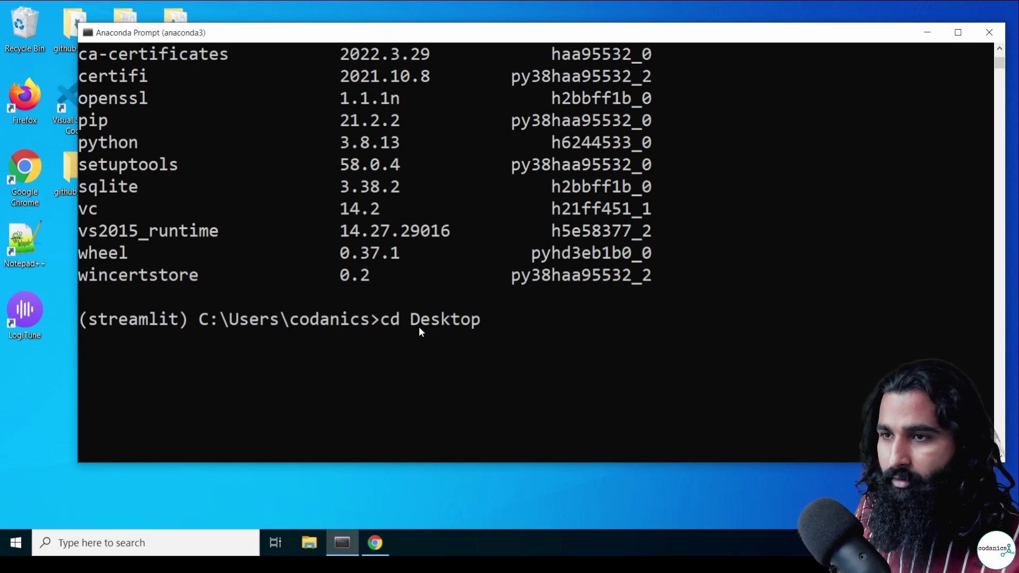
key("Return")
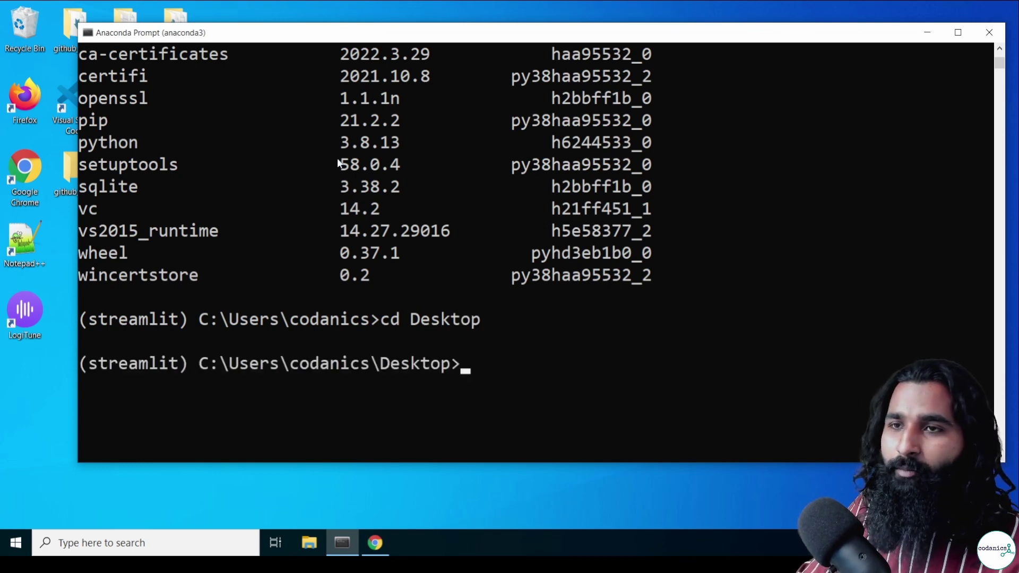
- Move the prompt window aside to uncover the desktop icons and open the Desktop folder's properties from File Explorer
left_click_drag(258, 38, 340, 32)
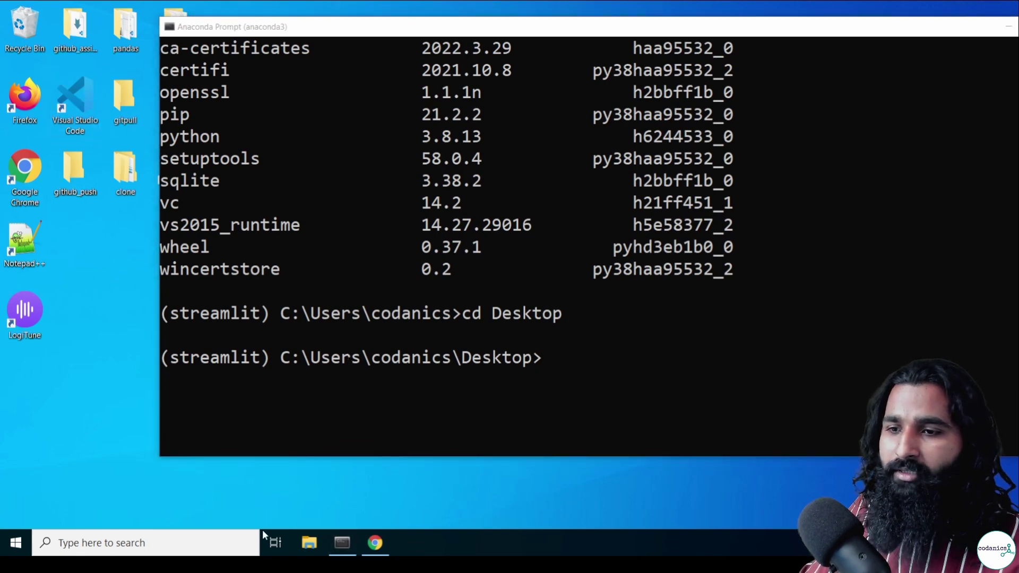
left_click(89, 254)
left_click(313, 544)
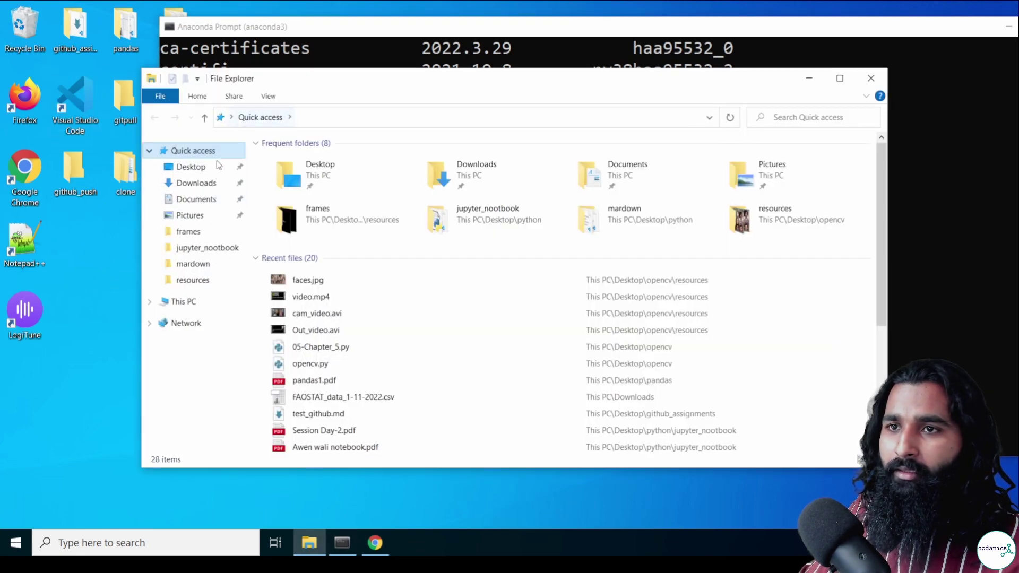
left_click(198, 168)
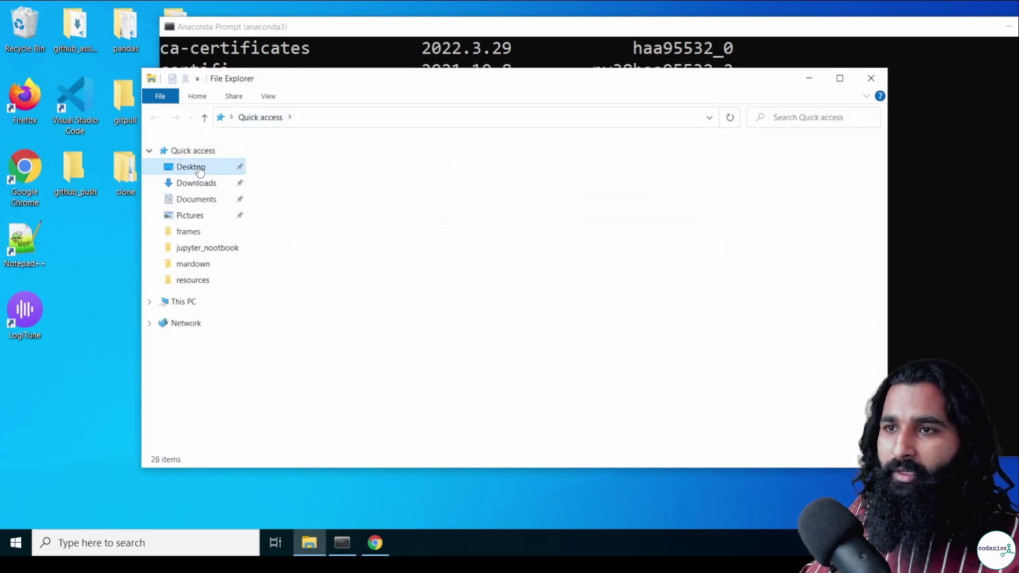
left_click(415, 118)
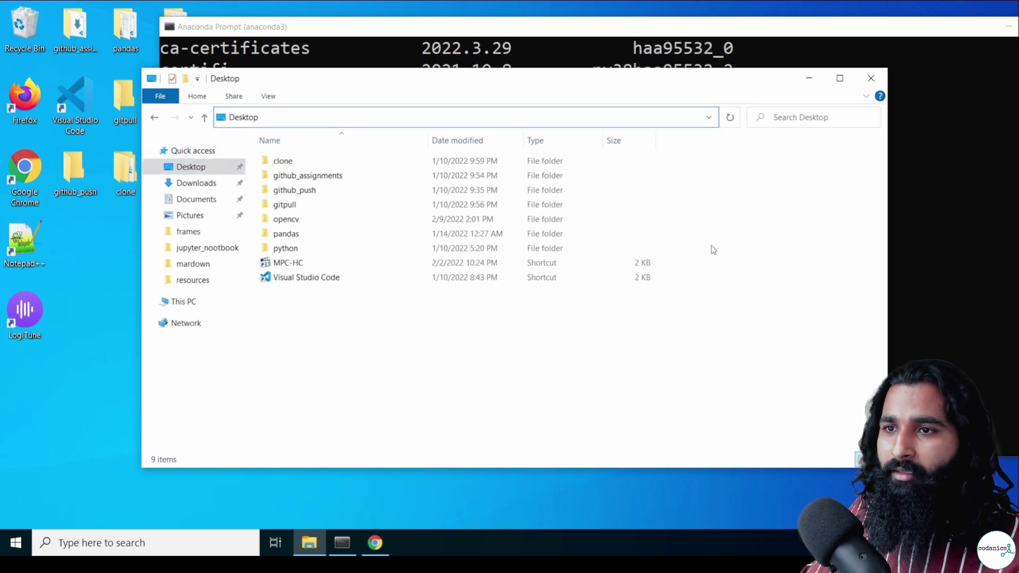
right_click(441, 348)
left_click(482, 331)
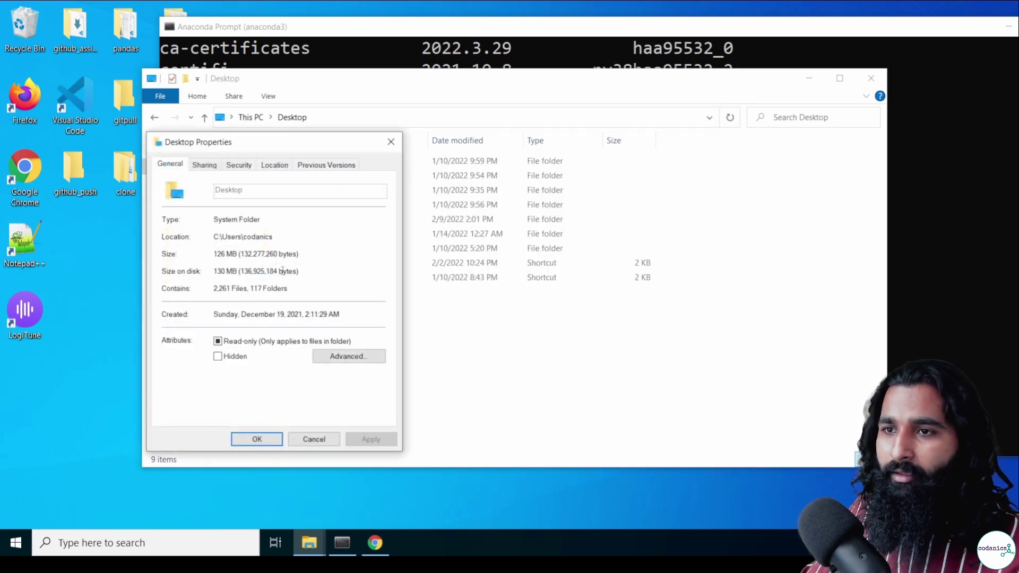
- Copy the location path C:\Users\codanics from the Desktop folder's properties and close the dialog and File Explorer
left_click(207, 166)
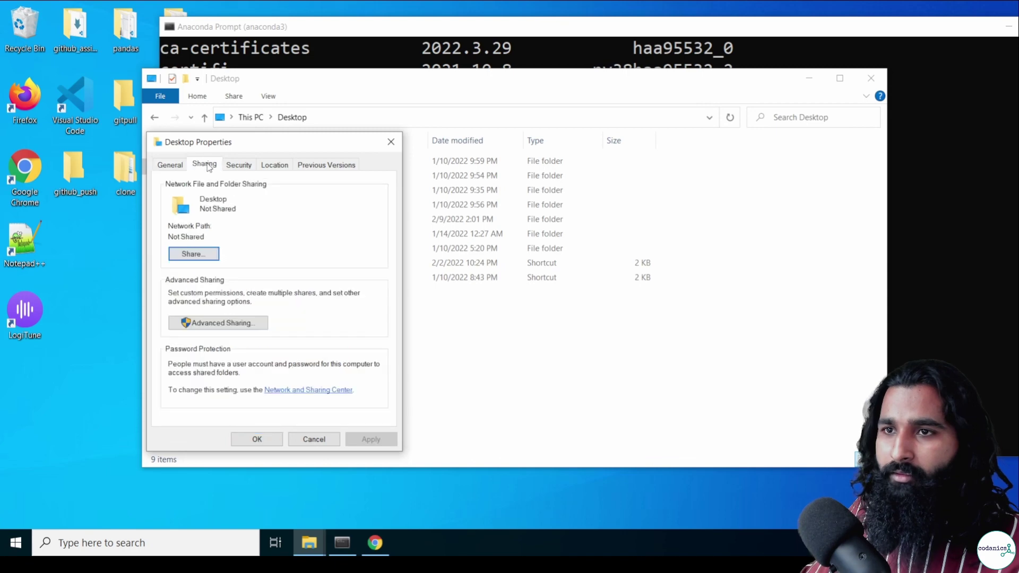
left_click(314, 165)
left_click(237, 166)
left_click(204, 165)
left_click(170, 164)
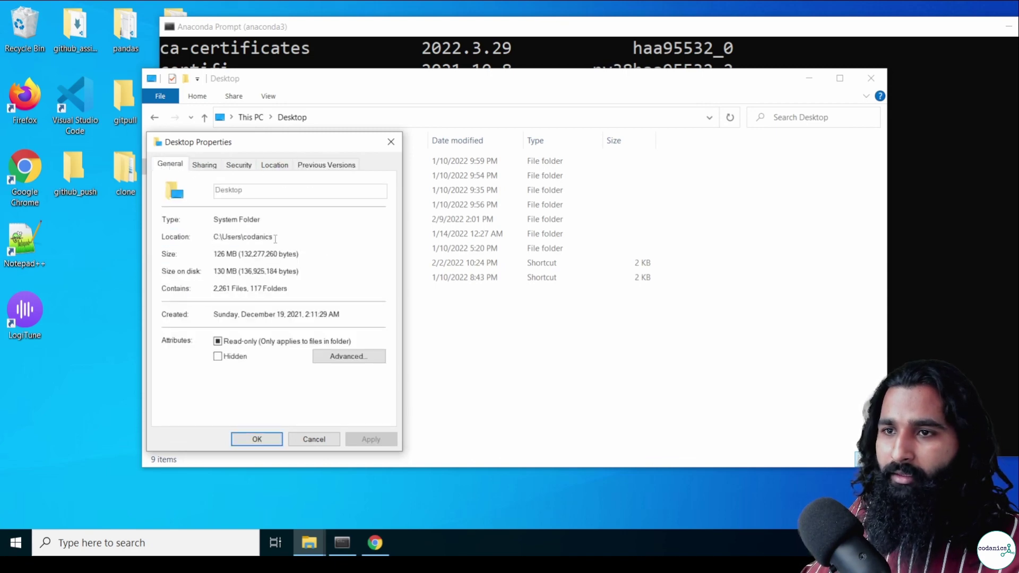
left_click_drag(275, 238, 214, 237)
key("ctrl+c")
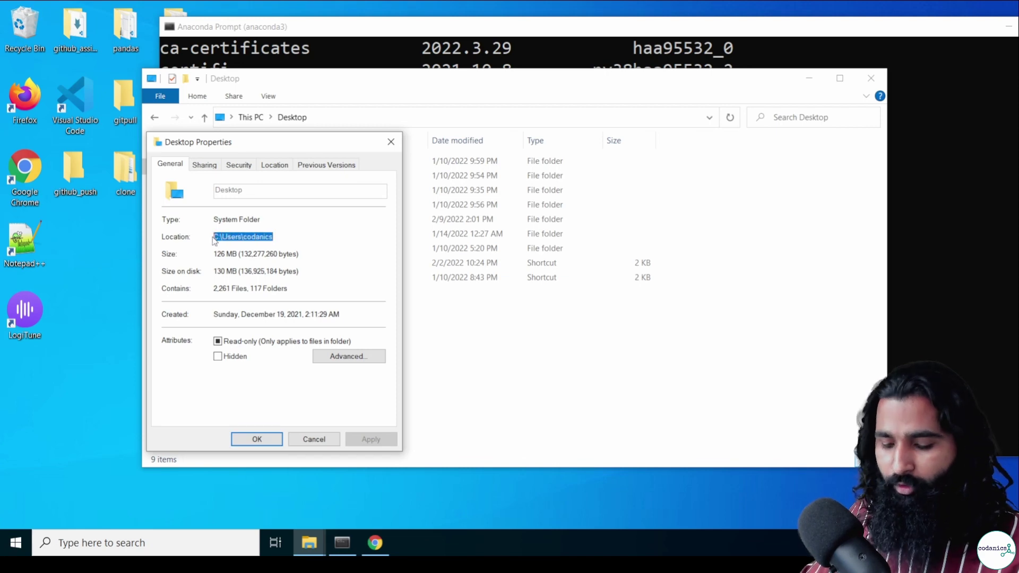
left_click(314, 439)
left_click(871, 78)
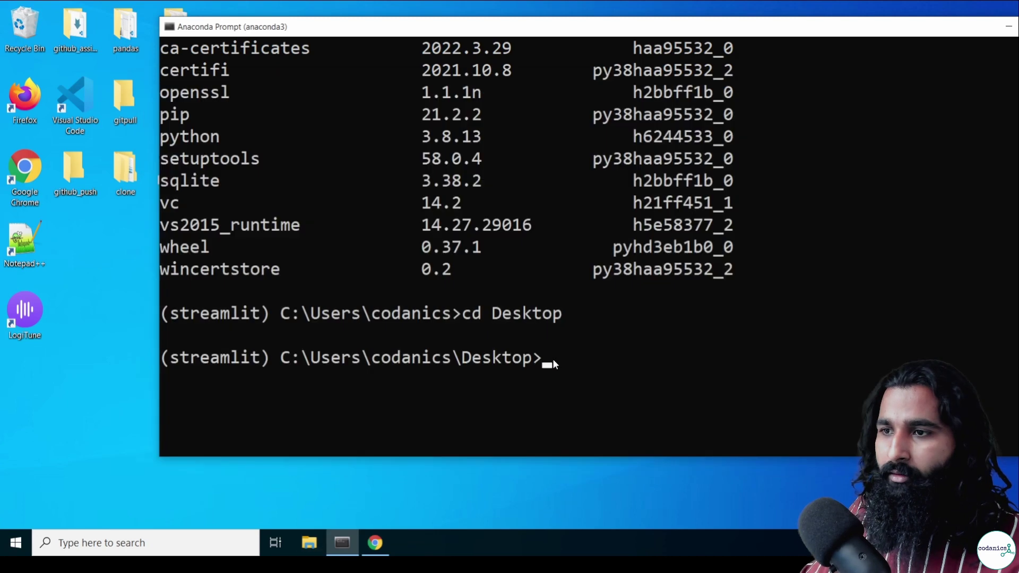
- Change to the Desktop by its full path with cd C:\Users\codanics\Desktop, pasting the copied location
left_click(554, 359)
type("cd")
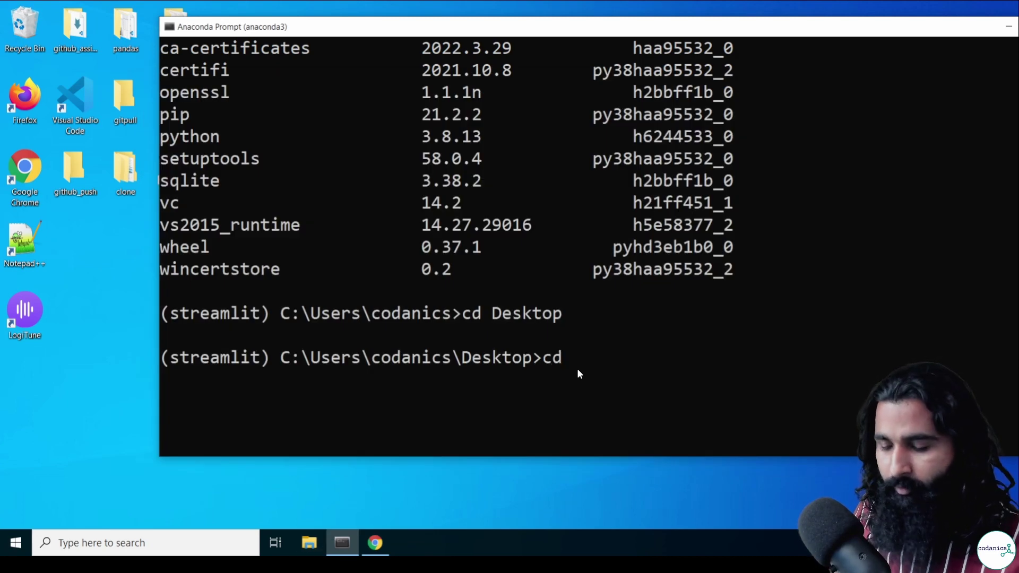
key("ctrl+v")
type("\\Des")
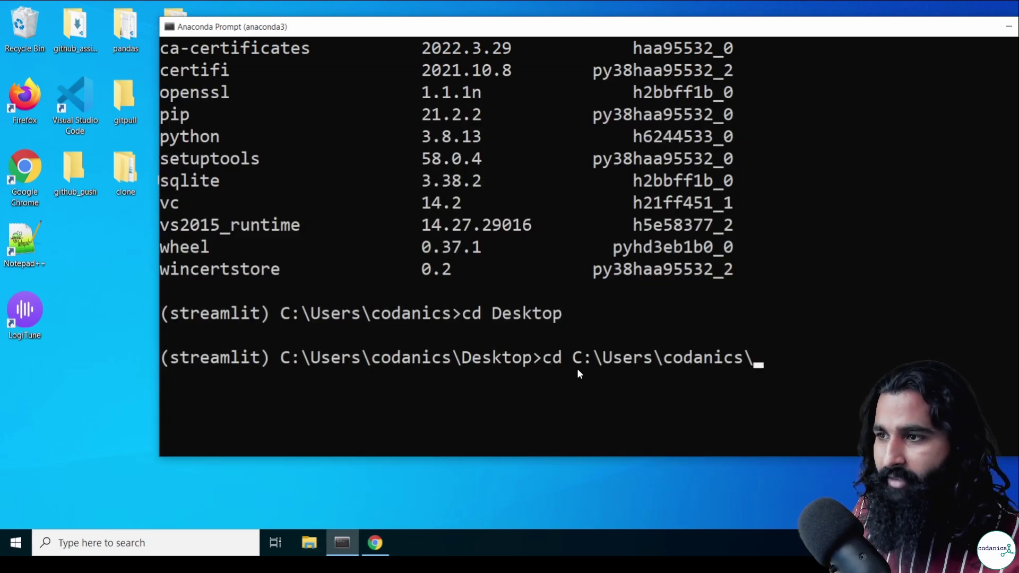
type("ktop")
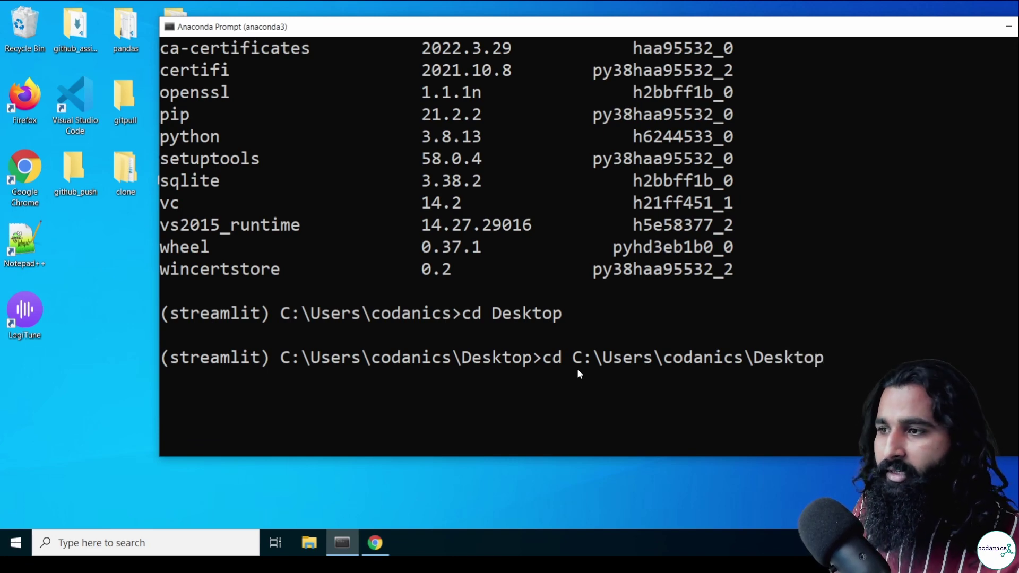
key("Return")
- Create a folder named streamlit_dashboards on the Desktop with mkdir streamlit_dashboards
scroll(524, 279, "down", 2)
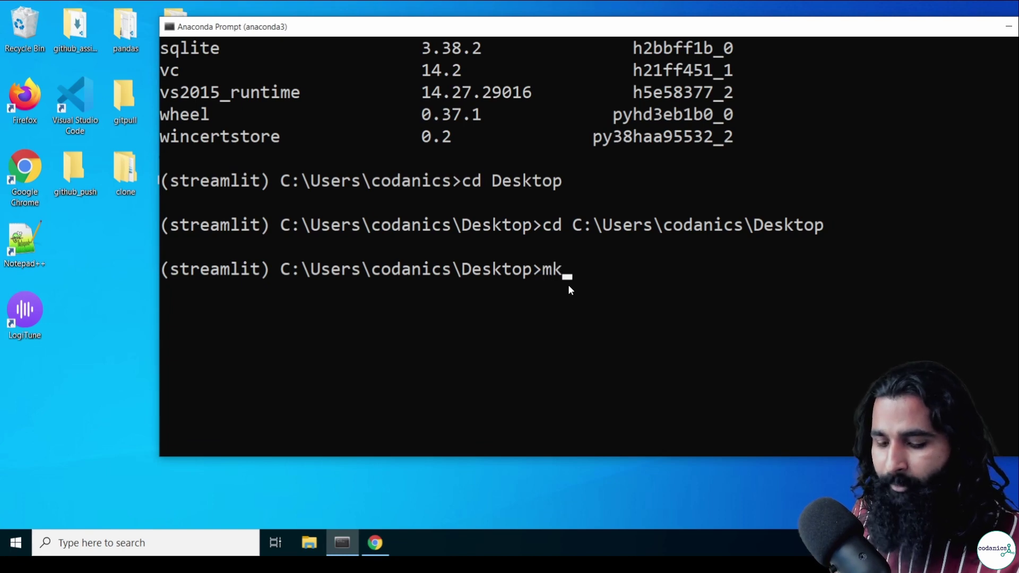
type("streaml")
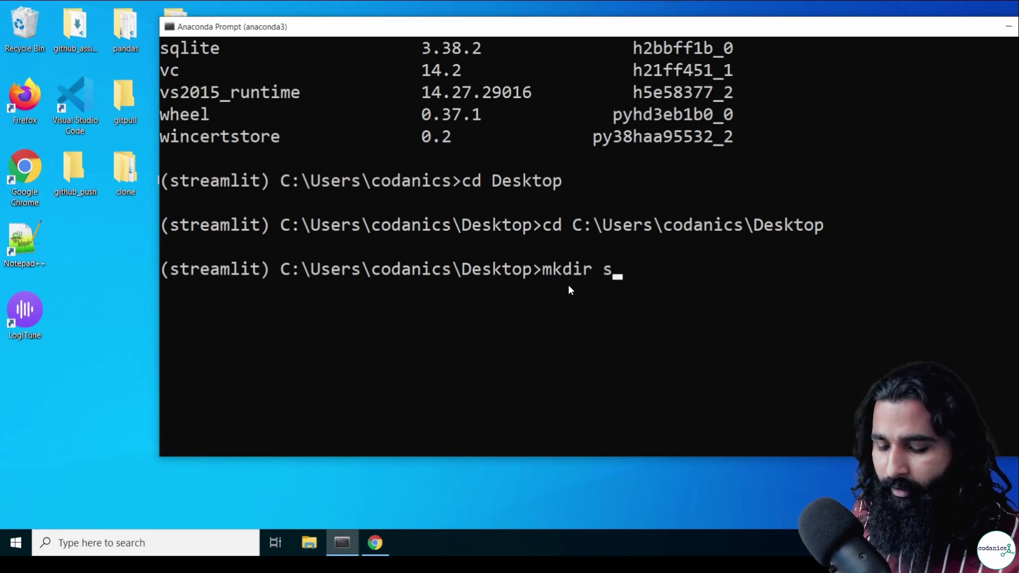
type("it")
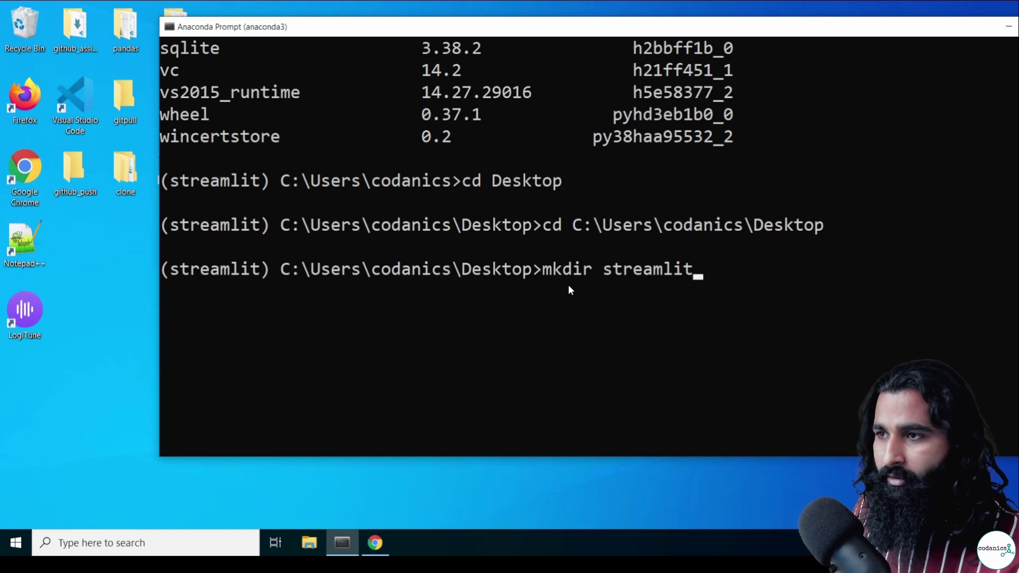
type("_dashboards")
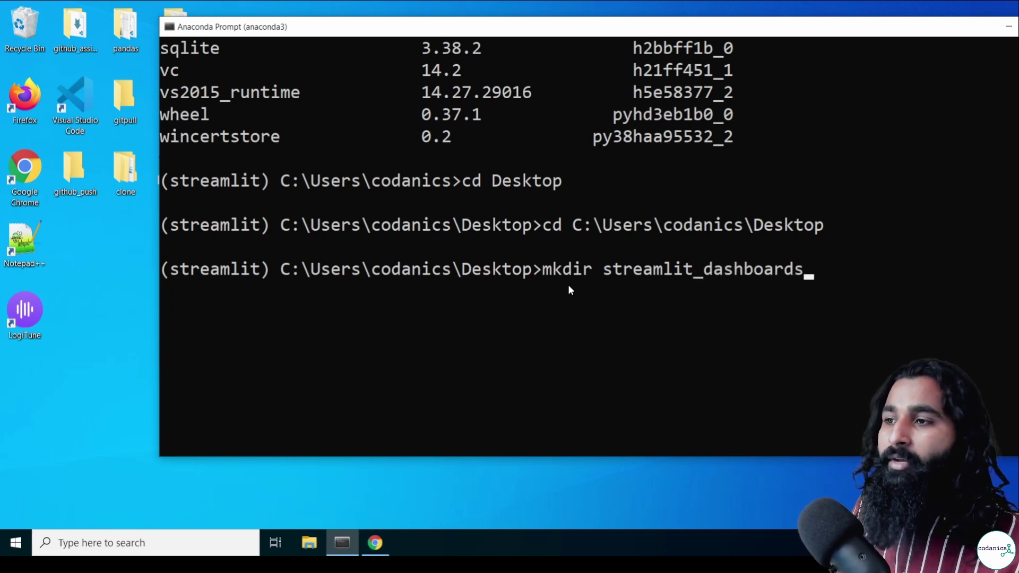
key("Return")
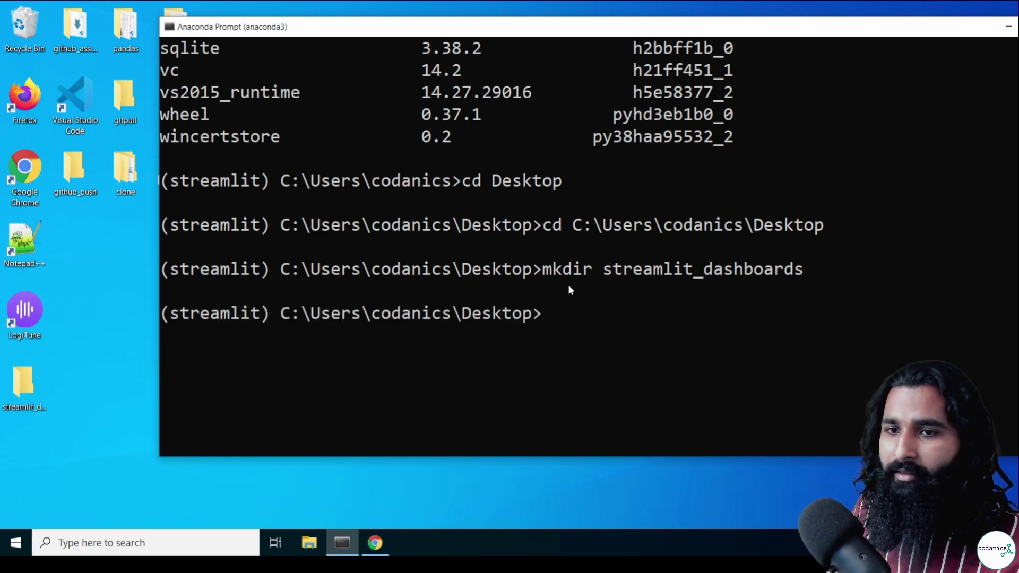
key("ctrl+v")
left_click(38, 386)
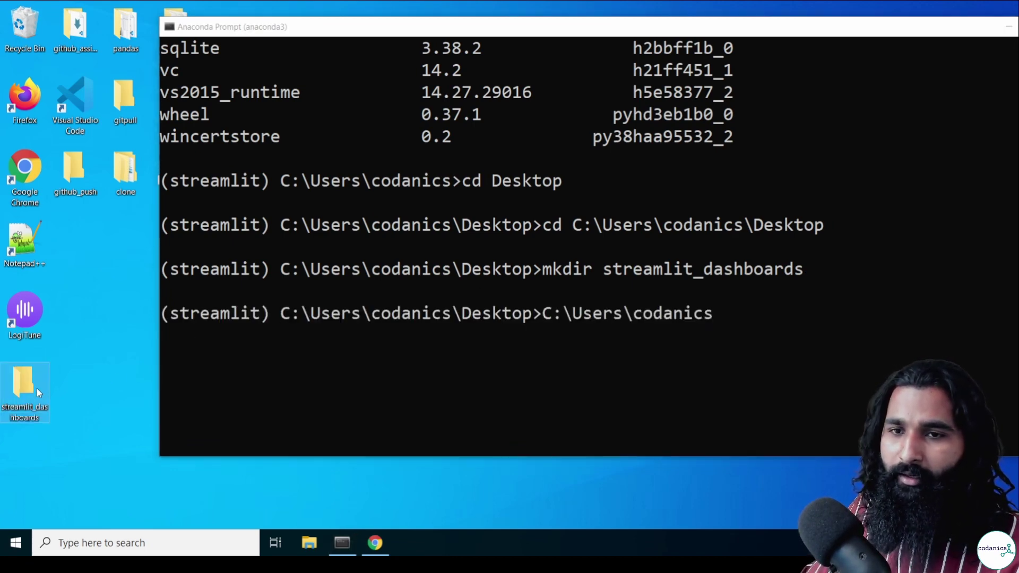
left_click_drag(736, 335, 717, 343)
key("BackSpace")
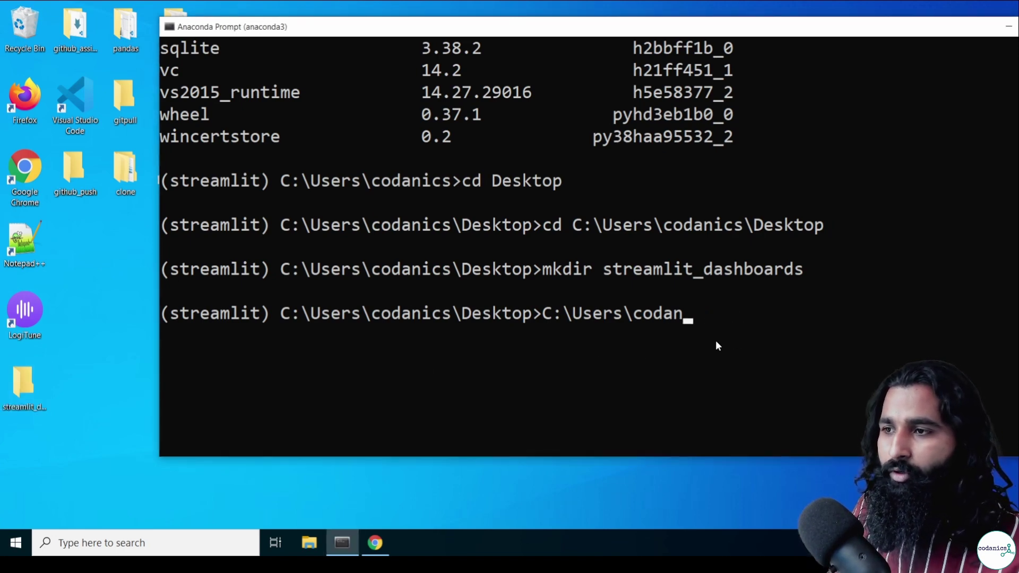
key("BackSpace")
key("BackSpace")
key("BackSpace")
key("BackSpace")
key("BackSpace")
key("BackSpace")
key("BackSpace")
key("BackSpace")
key("BackSpace")
key("BackSpace")
key("BackSpace")
key("BackSpace")
key("BackSpace")
key("BackSpace")
- Change the working directory to the new project folder with cd streamlit_dashboards
type("cd strea")
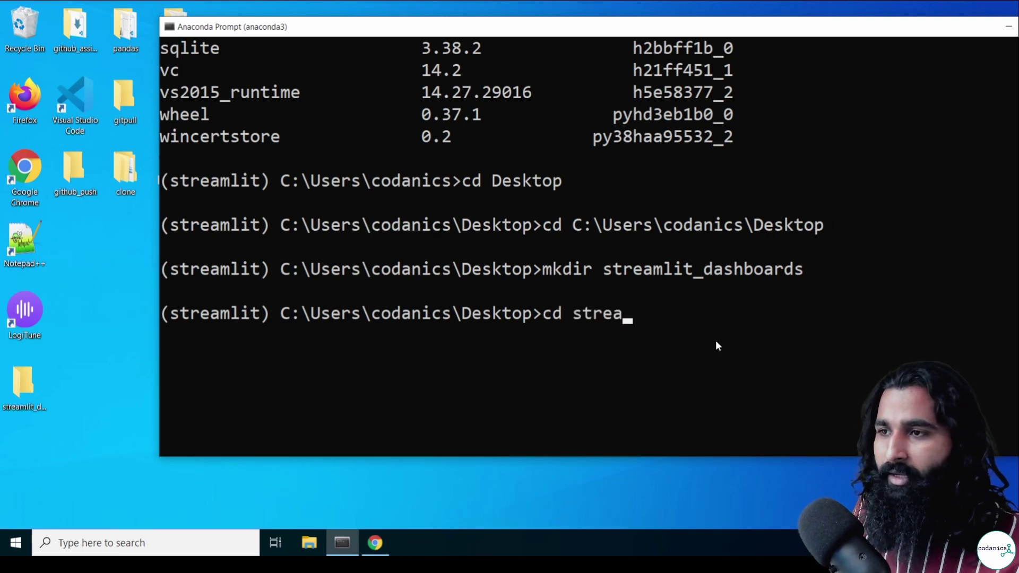
key("Tab")
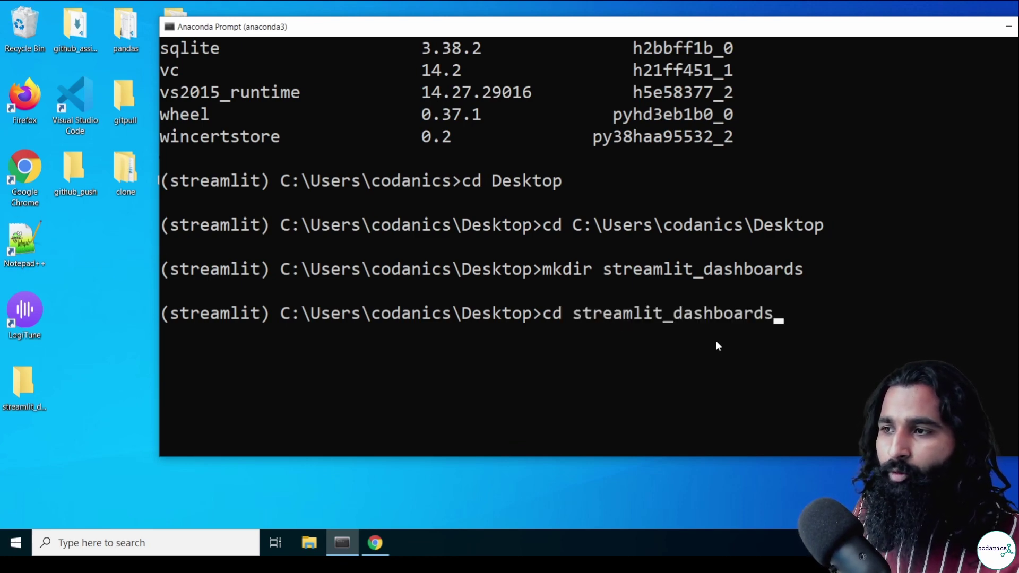
key("Return")
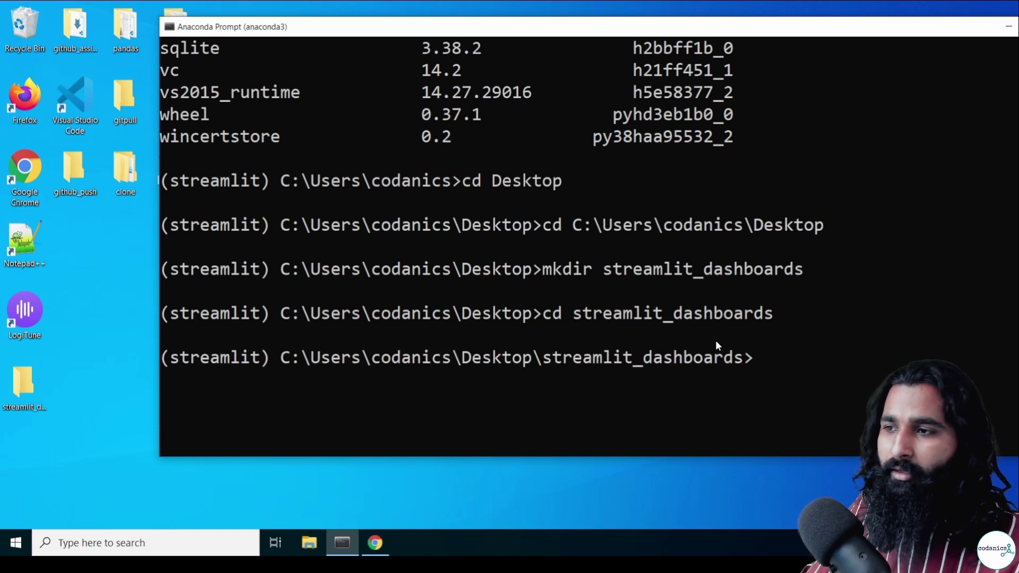
- Open the streamlit_dashboards folder from the desktop in a maximized File Explorer window and bring the Anaconda Prompt in front of it
double_click(32, 383)
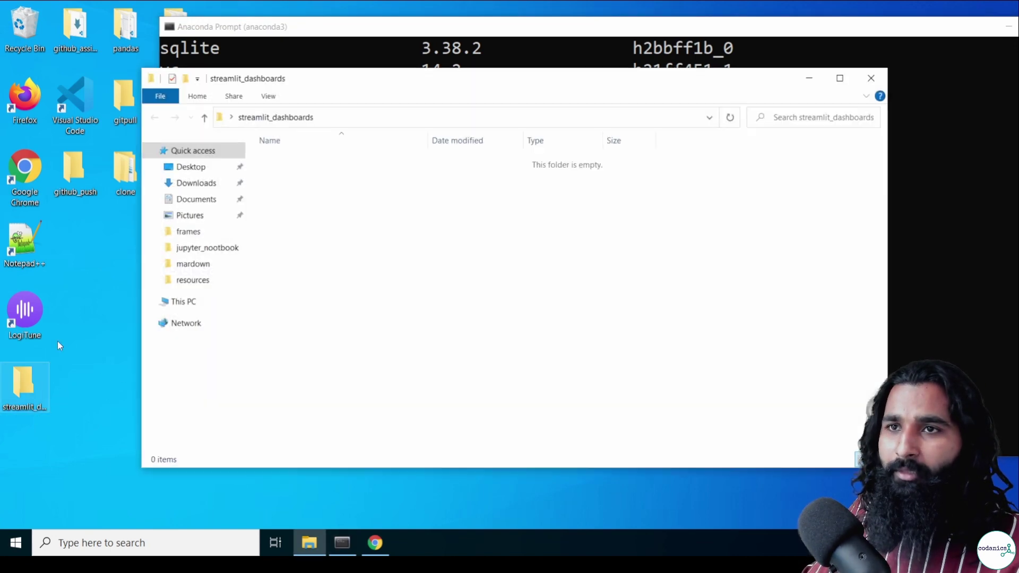
double_click(317, 86)
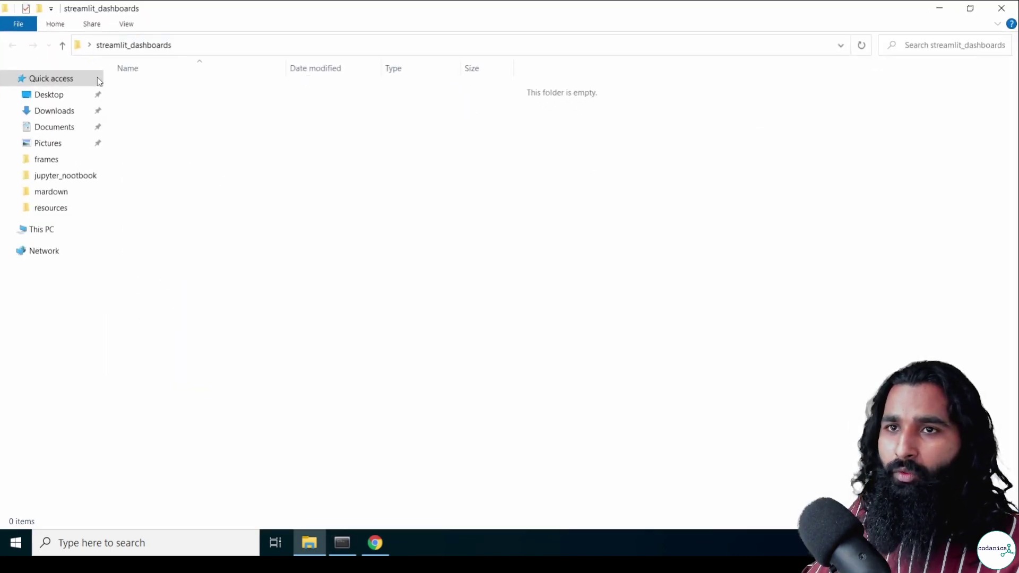
left_click(311, 545)
left_click(772, 364)
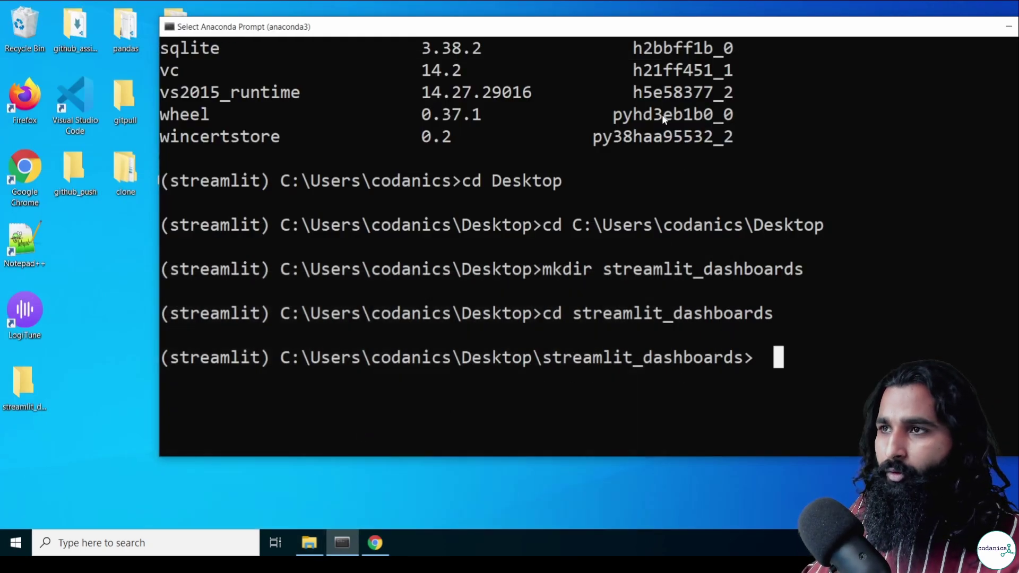
left_click_drag(657, 32, 579, 31)
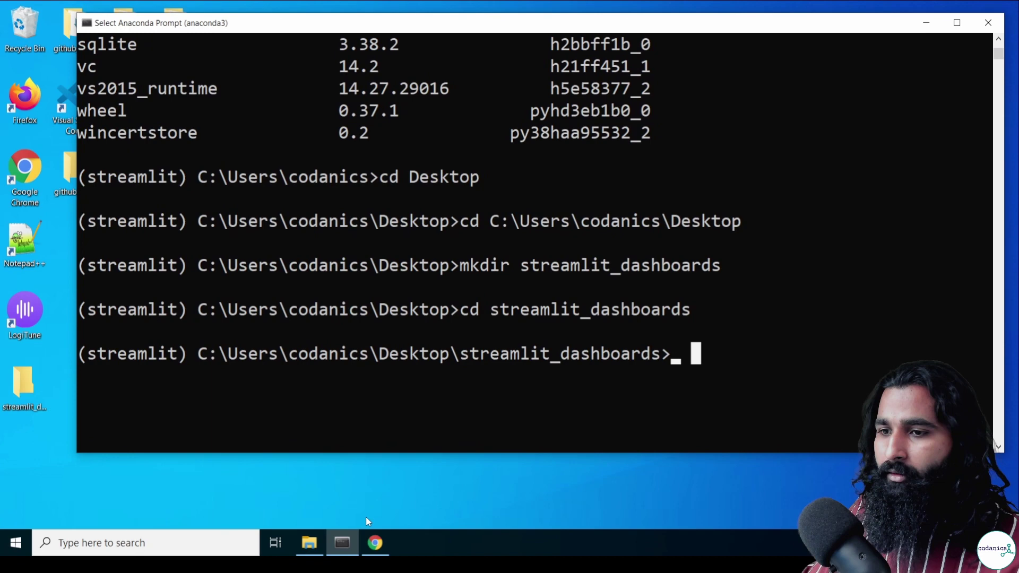
left_click(310, 542)
left_click(348, 543)
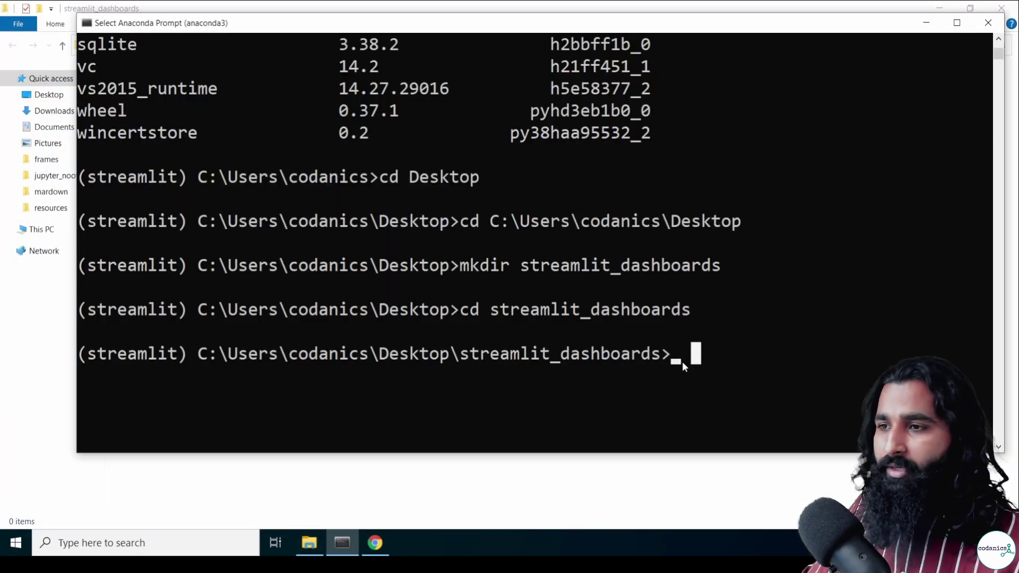
left_click_drag(700, 23, 673, 22)
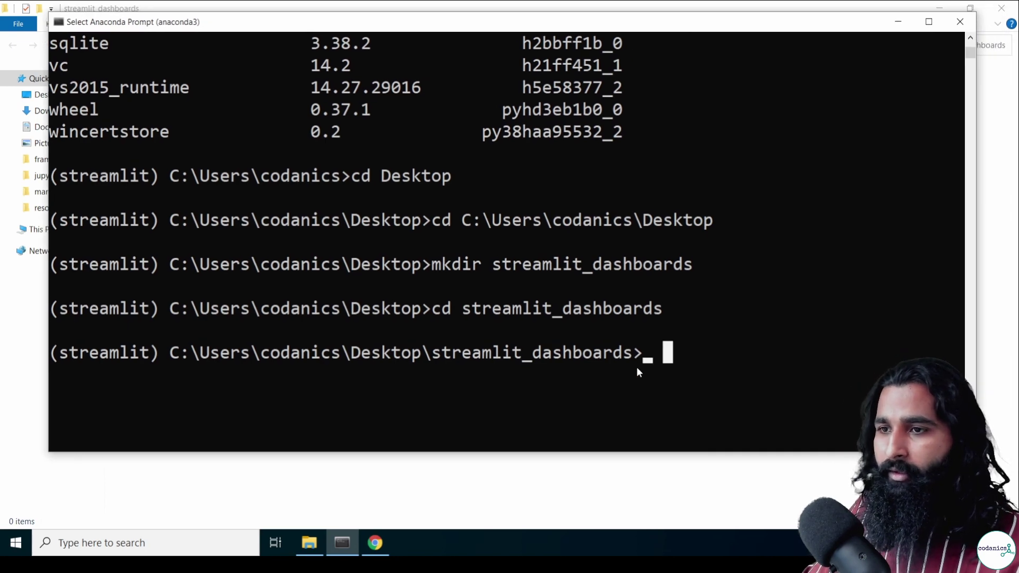
- Create a new text document named requirements.txt in the streamlit_dashboards folder in File Explorer
left_click(476, 478)
right_click(212, 140)
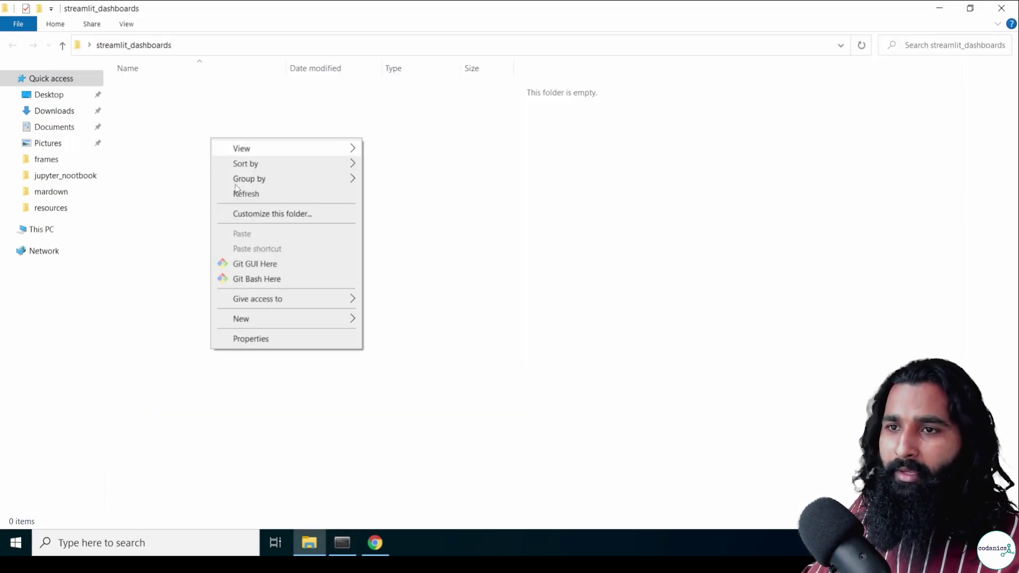
mouse_move(297, 320)
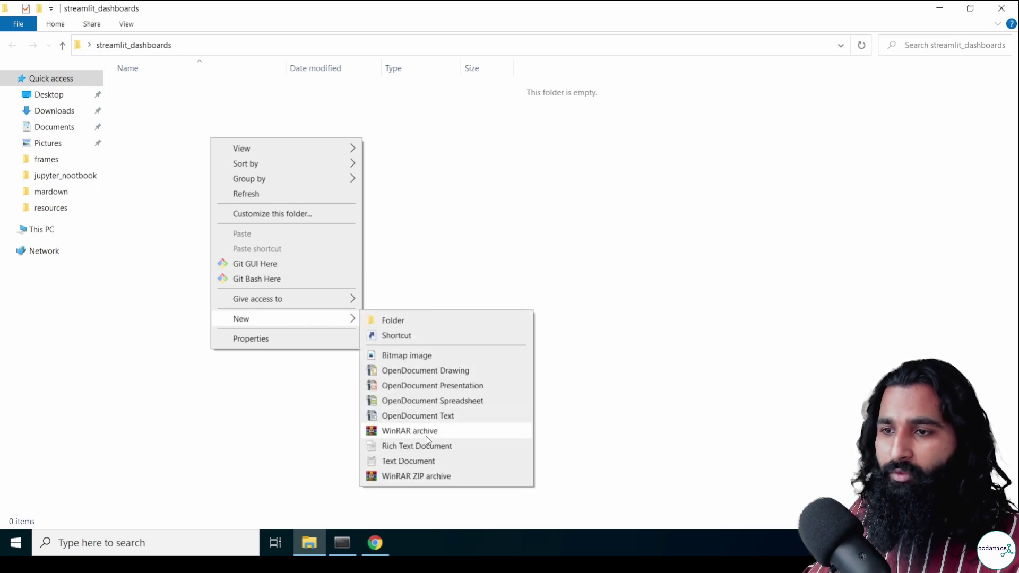
left_click(425, 462)
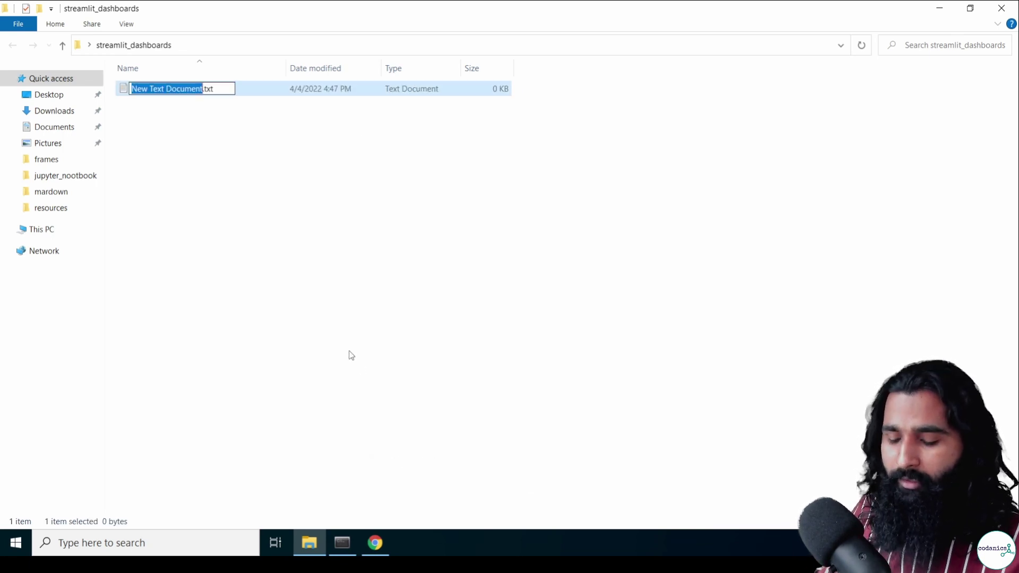
type("requirement")
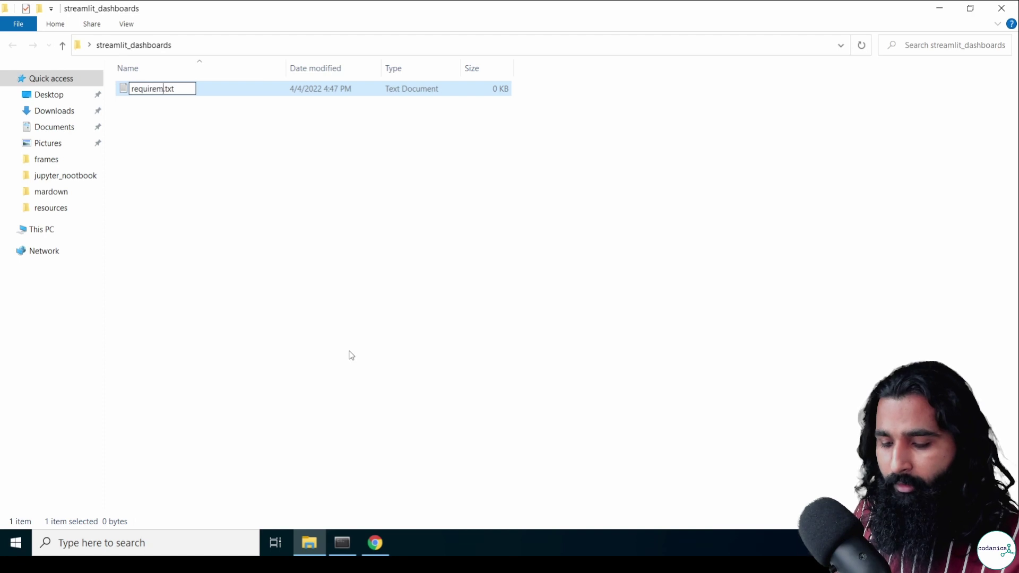
type("s")
key("Return")
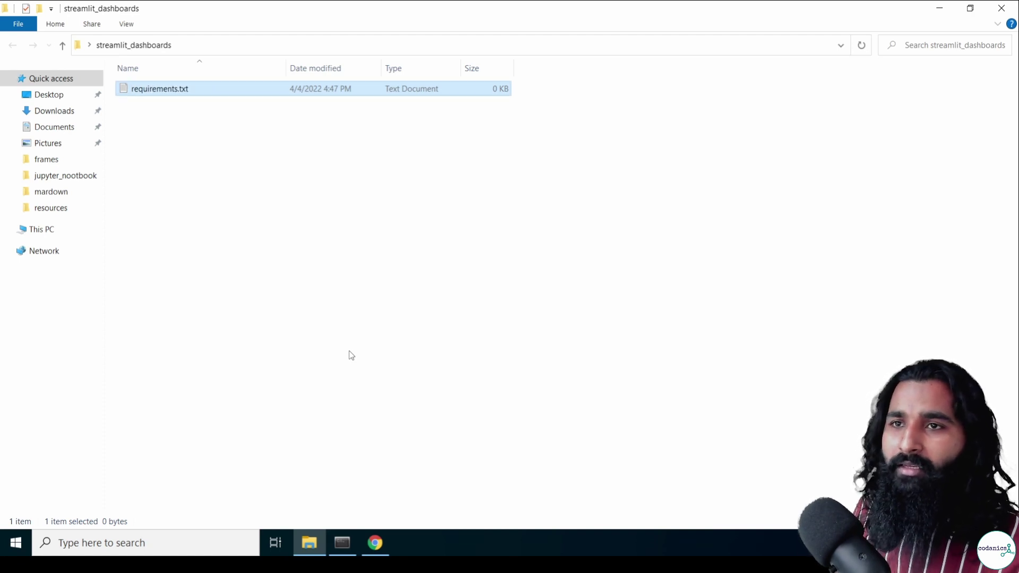
- Open requirements.txt in Notepad, zoom the text to 220% and enlarge the window over the folder
key("Return")
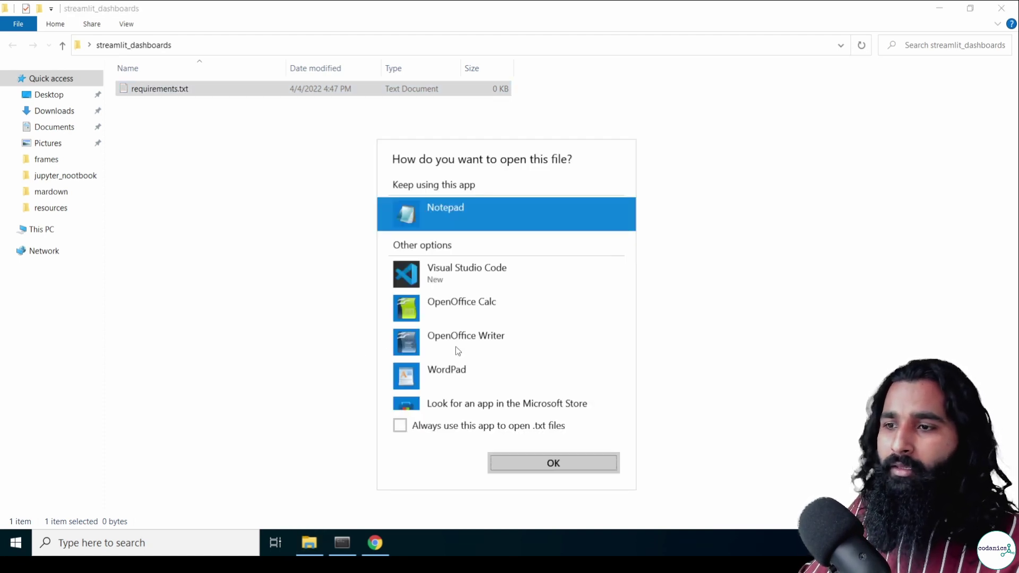
left_click(508, 463)
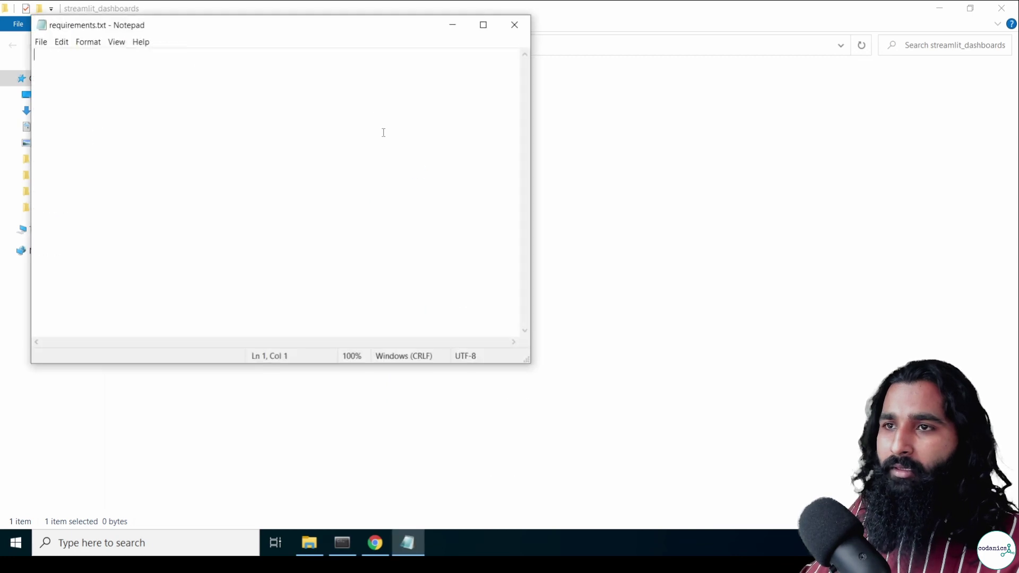
left_click_drag(288, 28, 450, 75)
scroll(273, 180, "up", 7)
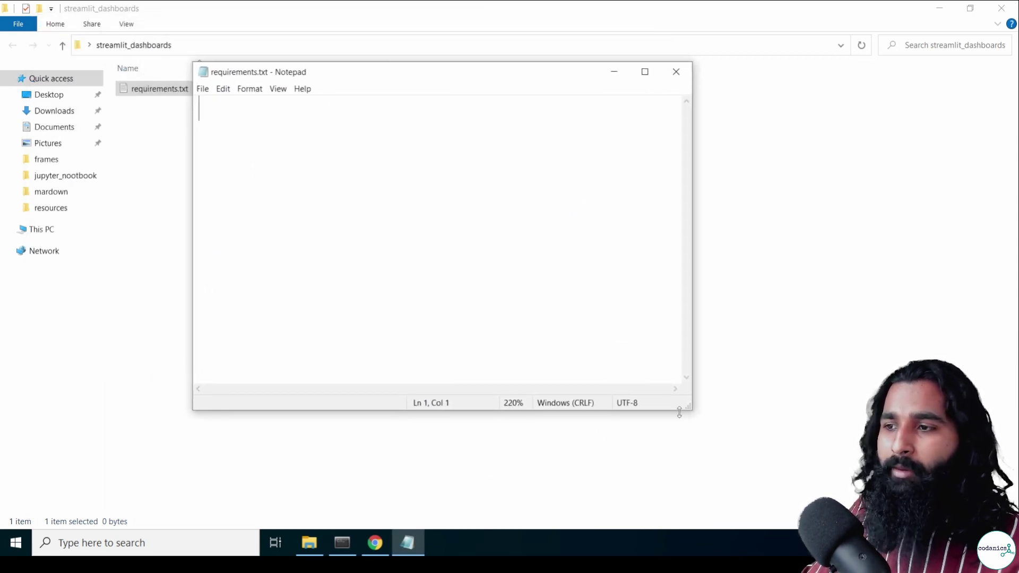
left_click_drag(688, 408, 753, 468)
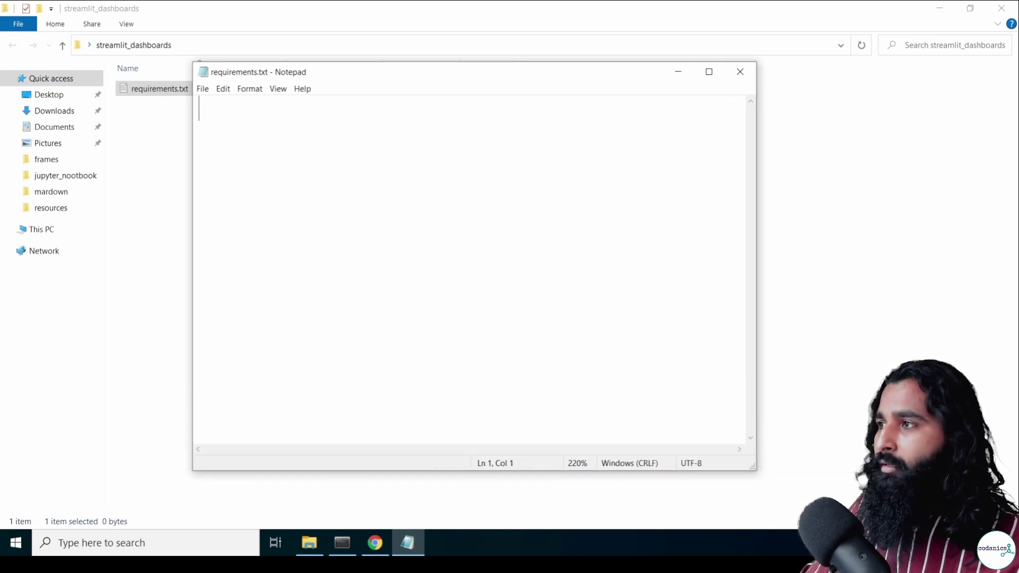
- List the packages numpy, pandas, seaborn, matplotlib, plotly and scikit-learn in requirements.txt, each on its own line
type("nu")
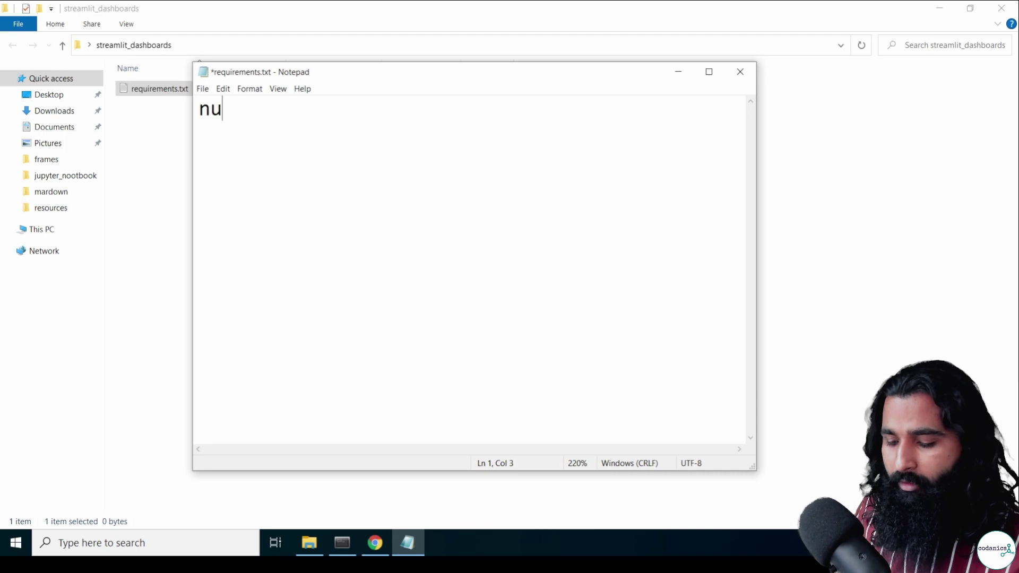
type("mpy pandas ")
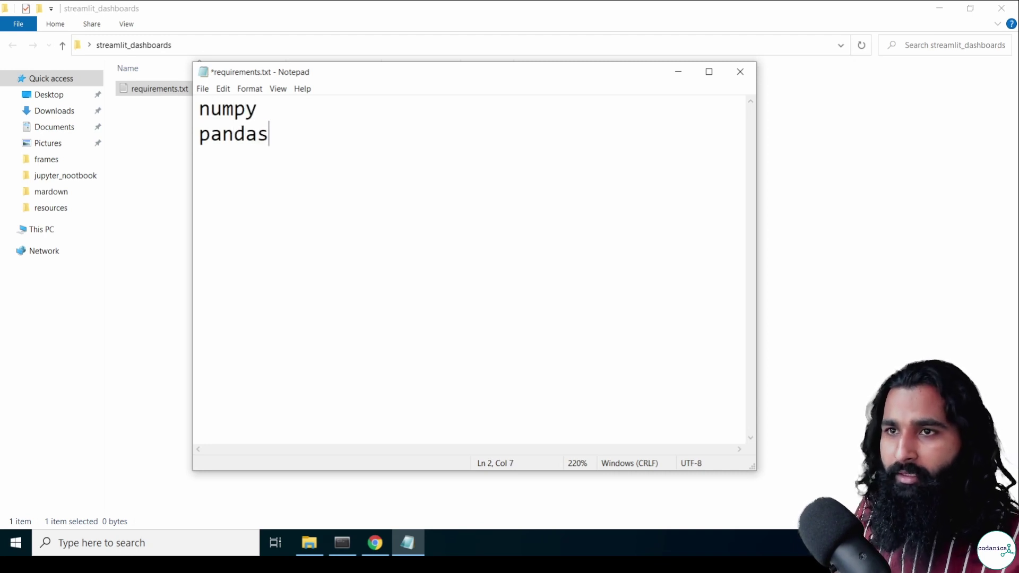
type("seaborn ")
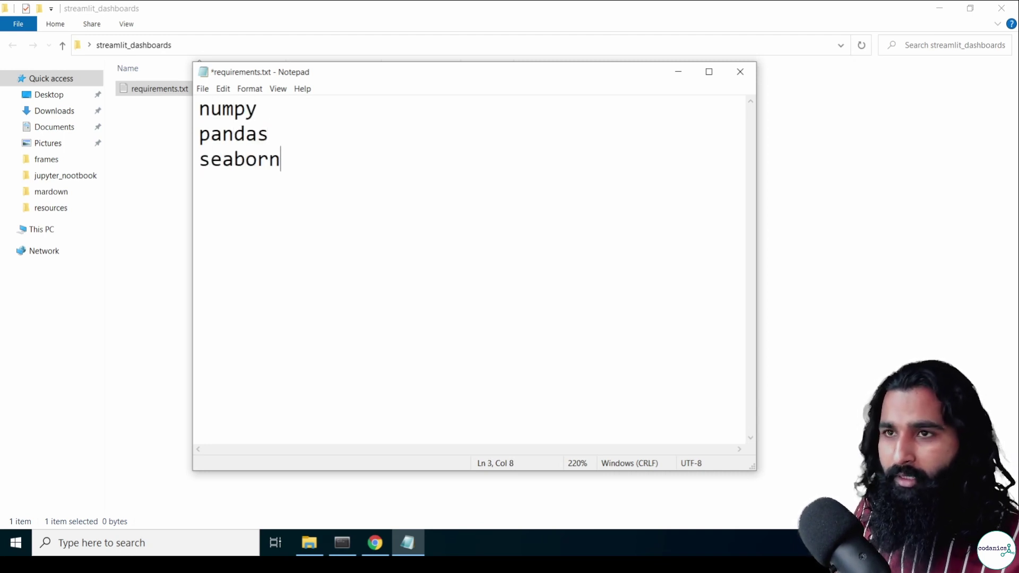
type("matplo")
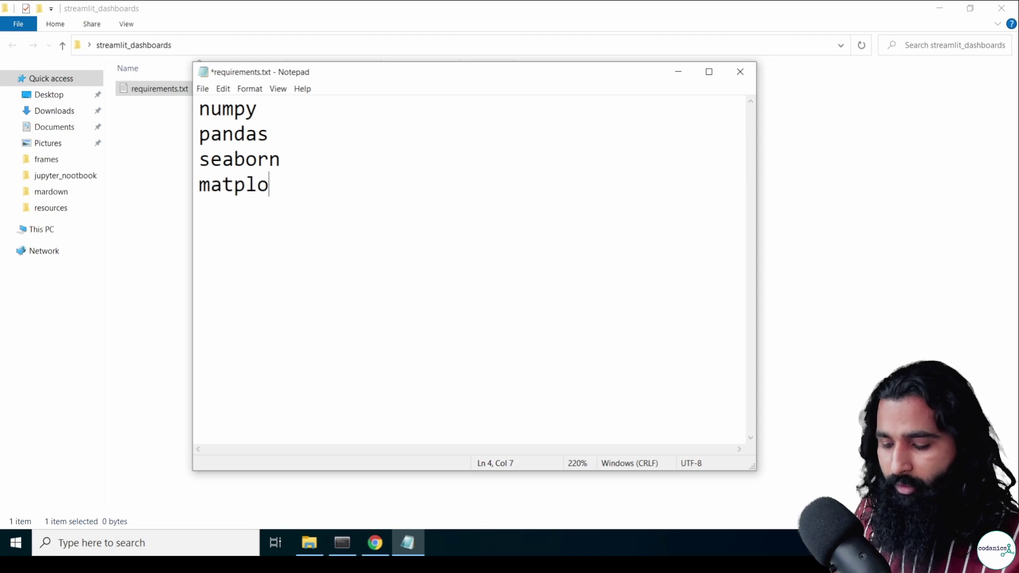
type("tlib")
key("Return")
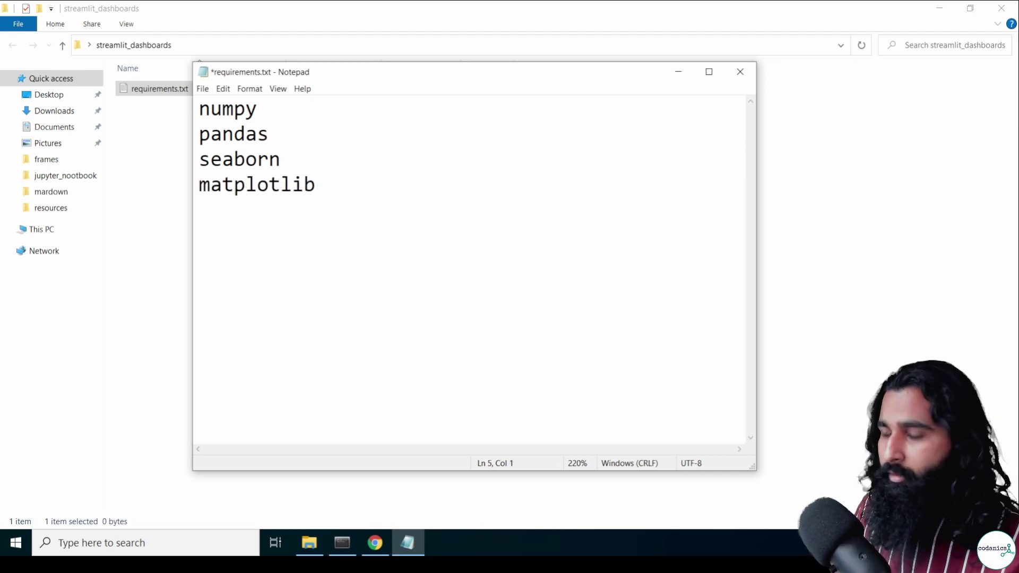
type("plotly")
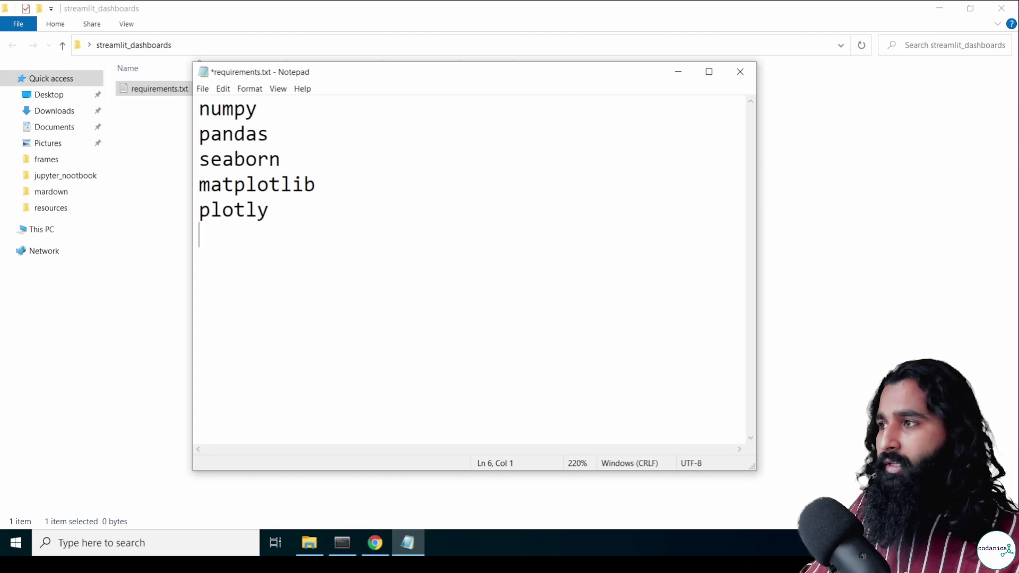
type("sk")
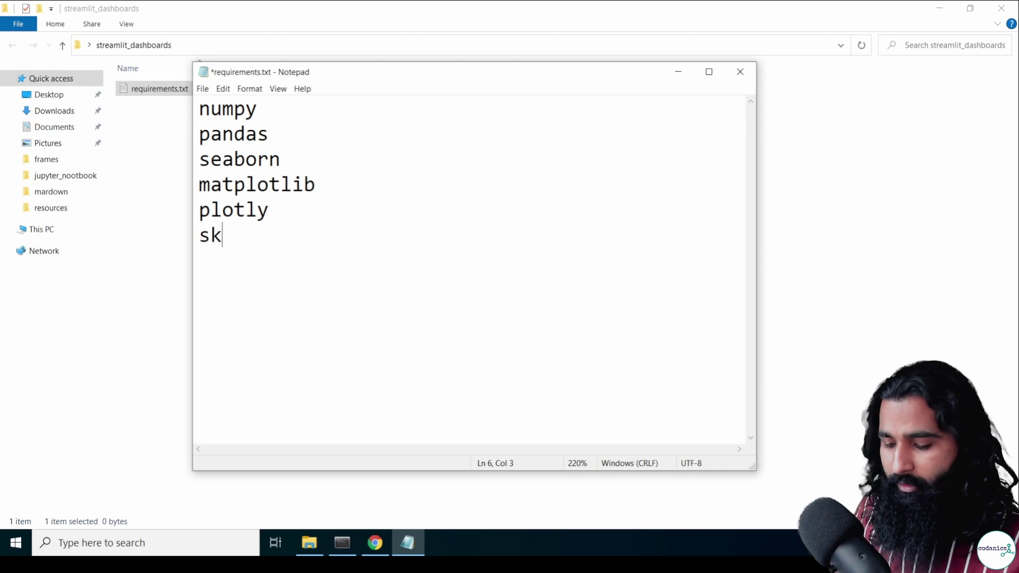
type("i")
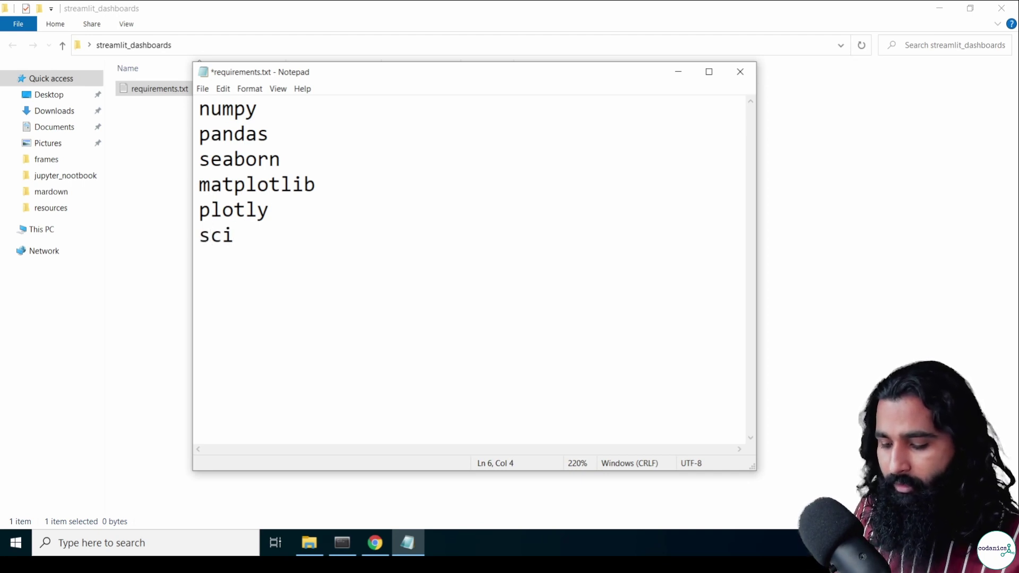
type("kit-learn")
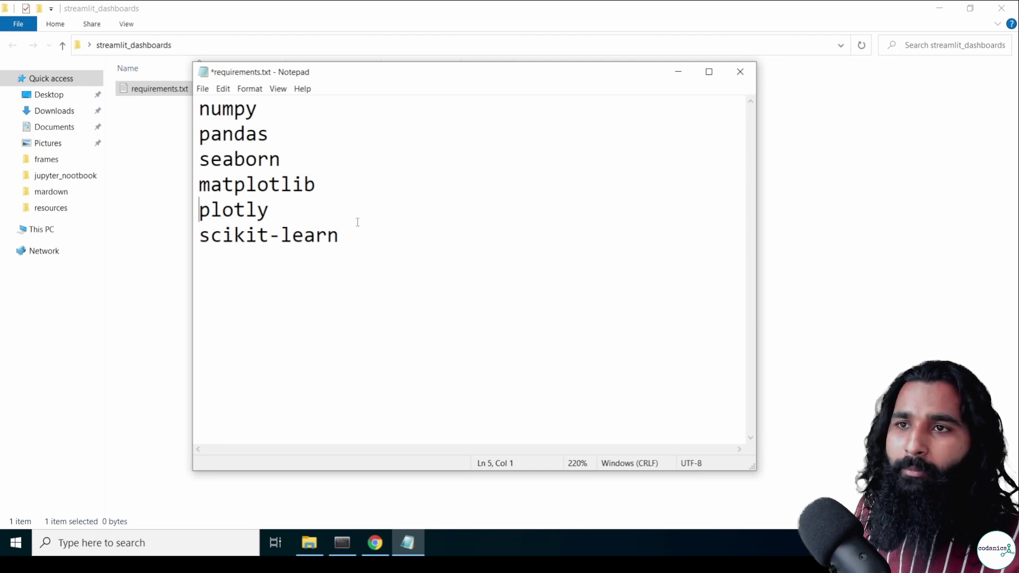
- Add streamlit as the first line of requirements.txt, save and close the file, and switch to the Anaconda Prompt
key("Return")
key("Up")
type("s")
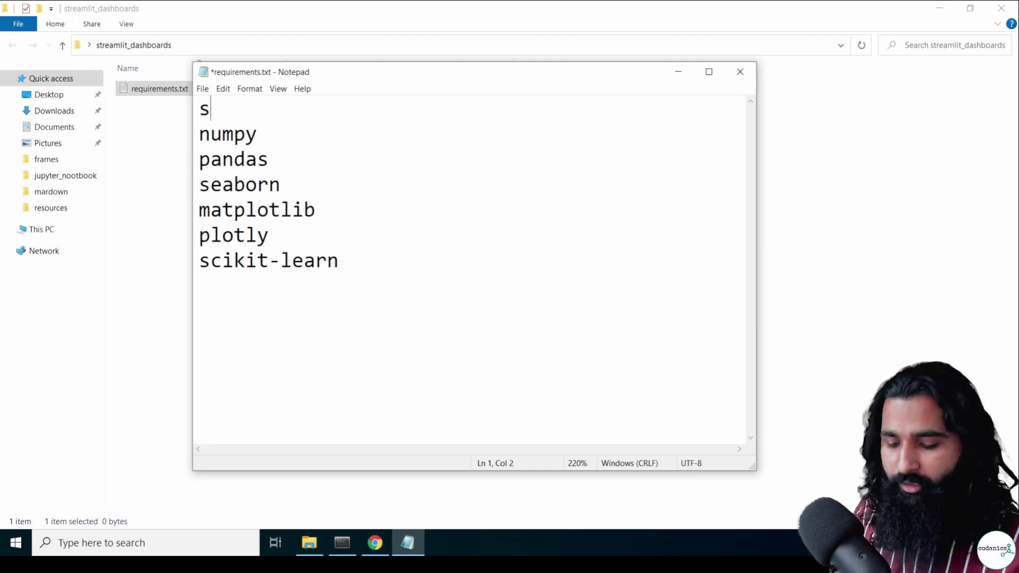
type("treamlit")
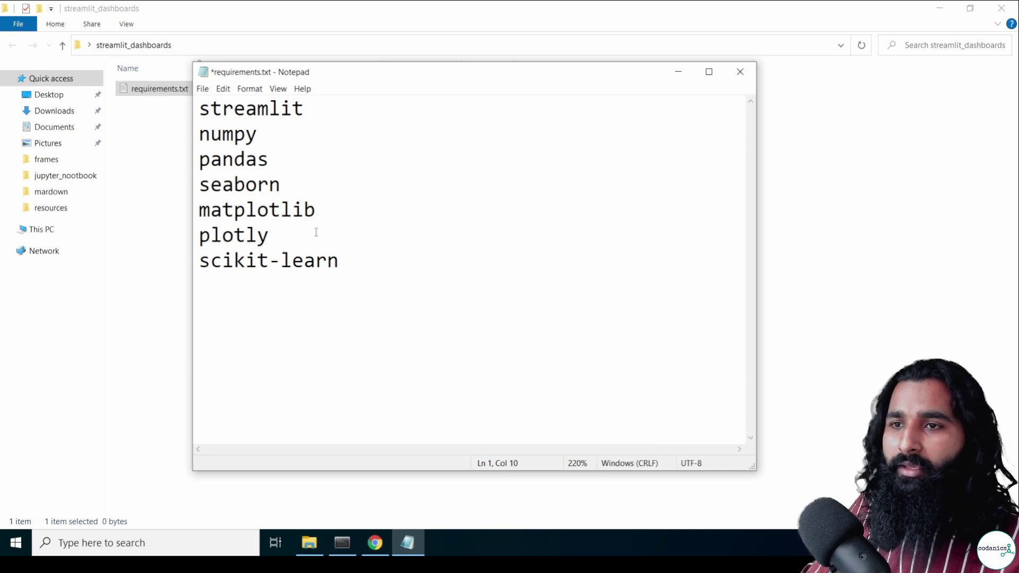
key("ctrl+s")
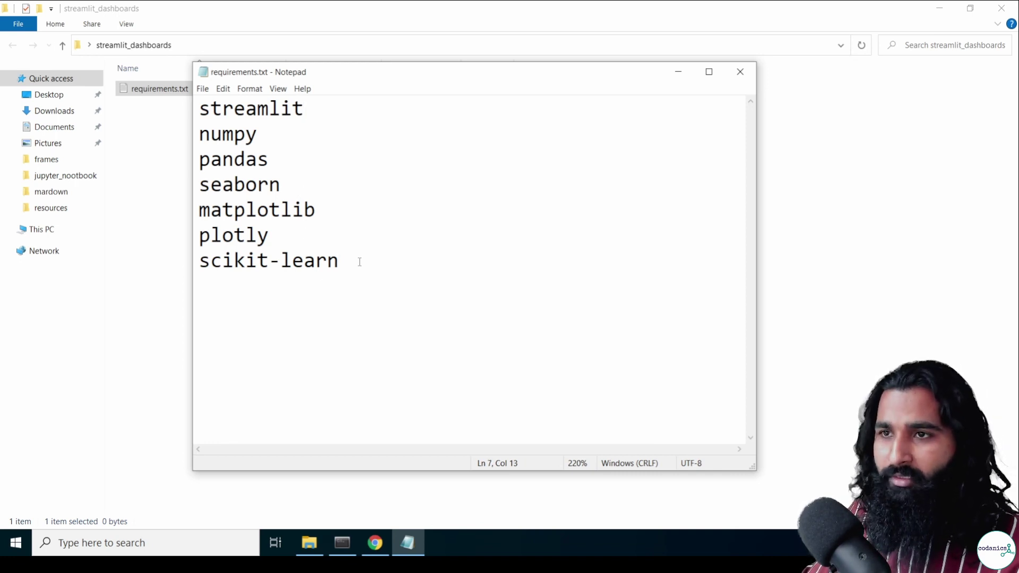
left_click(739, 72)
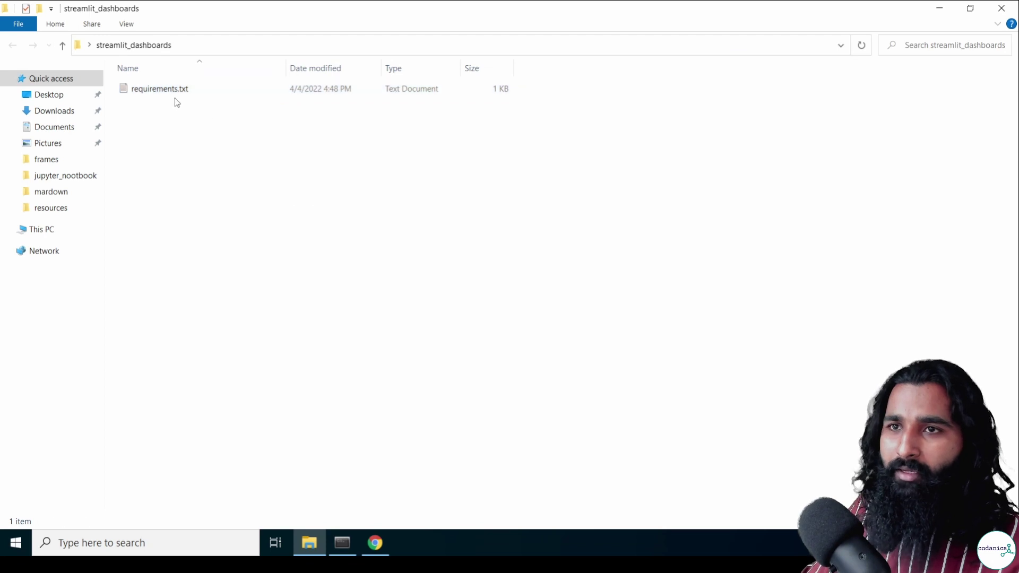
left_click(342, 542)
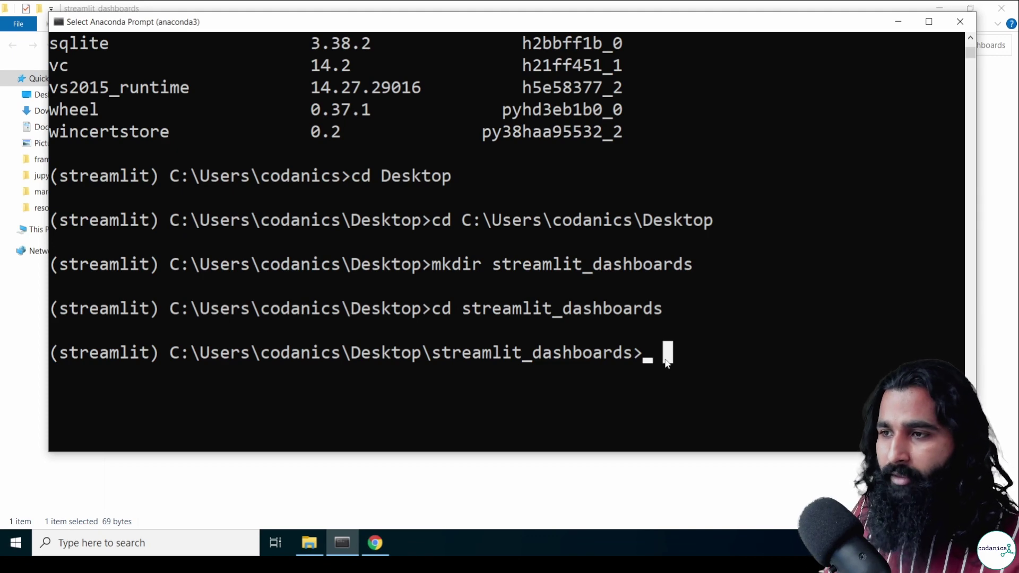
type("pip")
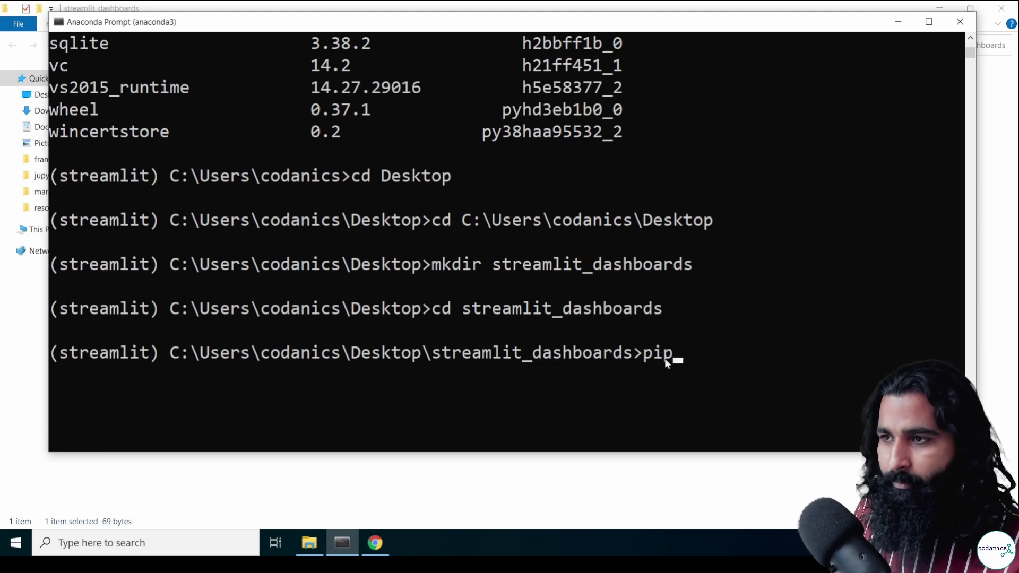
type(" install")
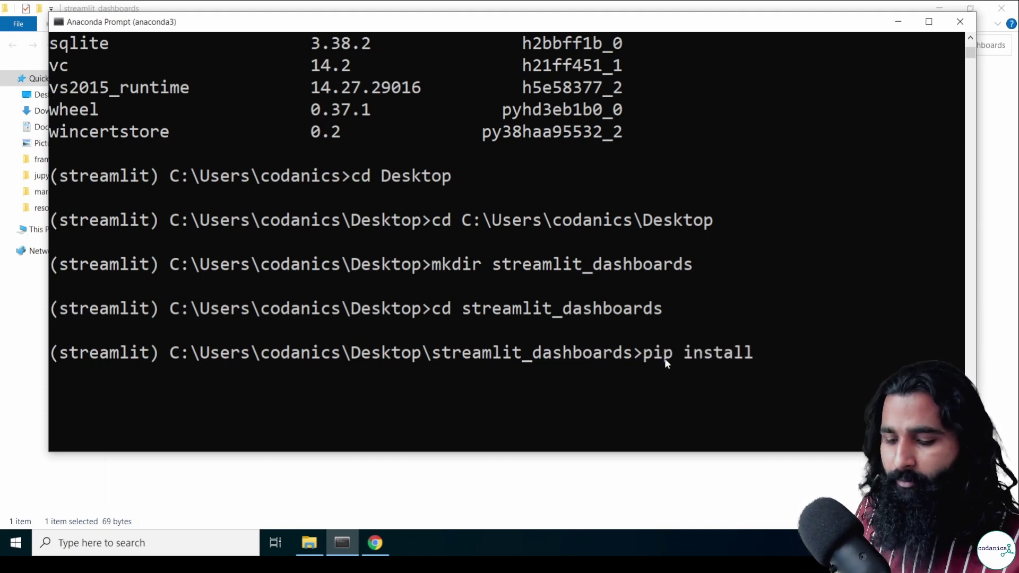
type(" streamlit")
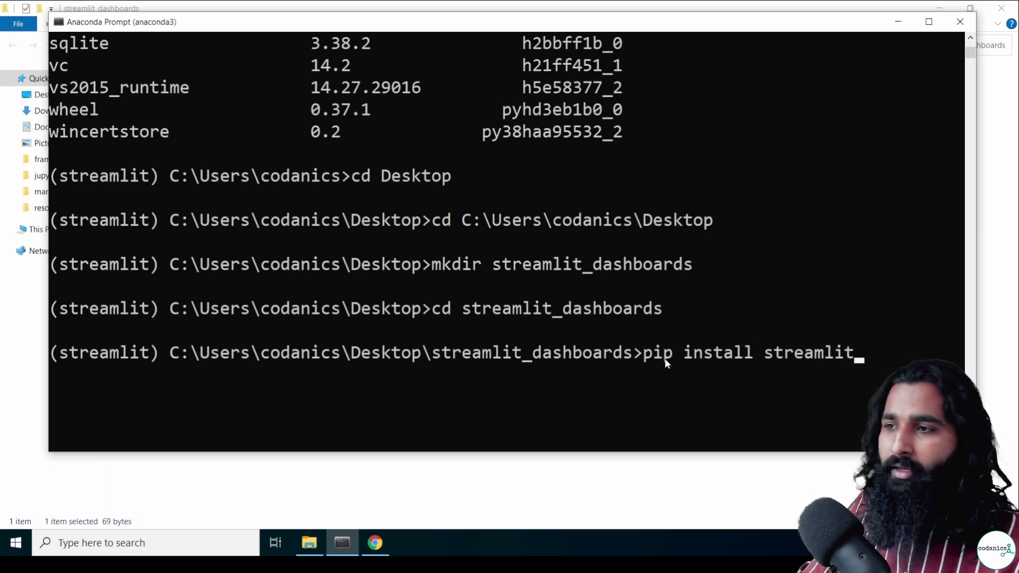
left_click_drag(674, 21, 630, 17)
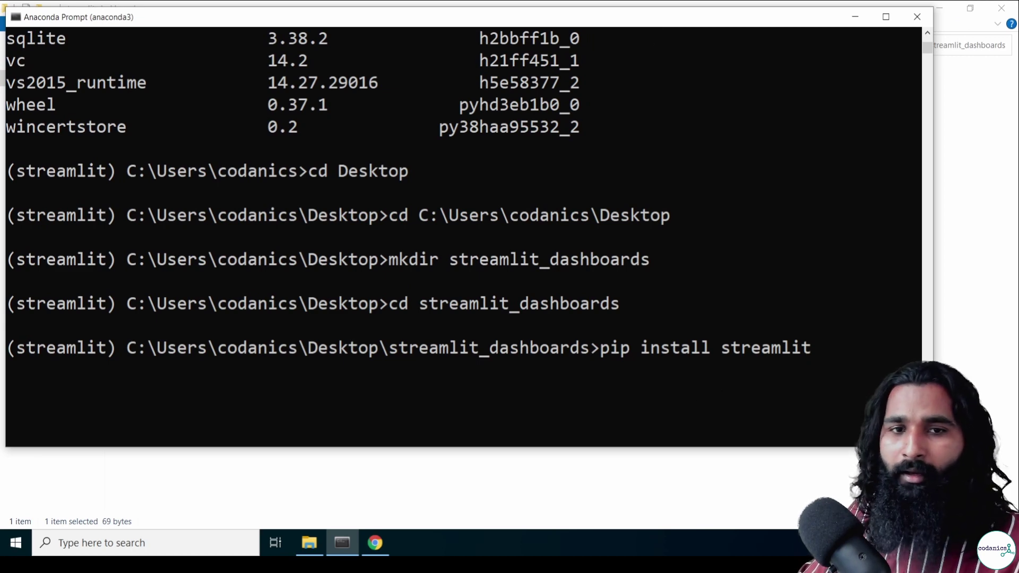
left_click(836, 355)
key("BackSpace")
key("BackSpace")
key("BackSpace")
key("BackSpace")
key("BackSpace")
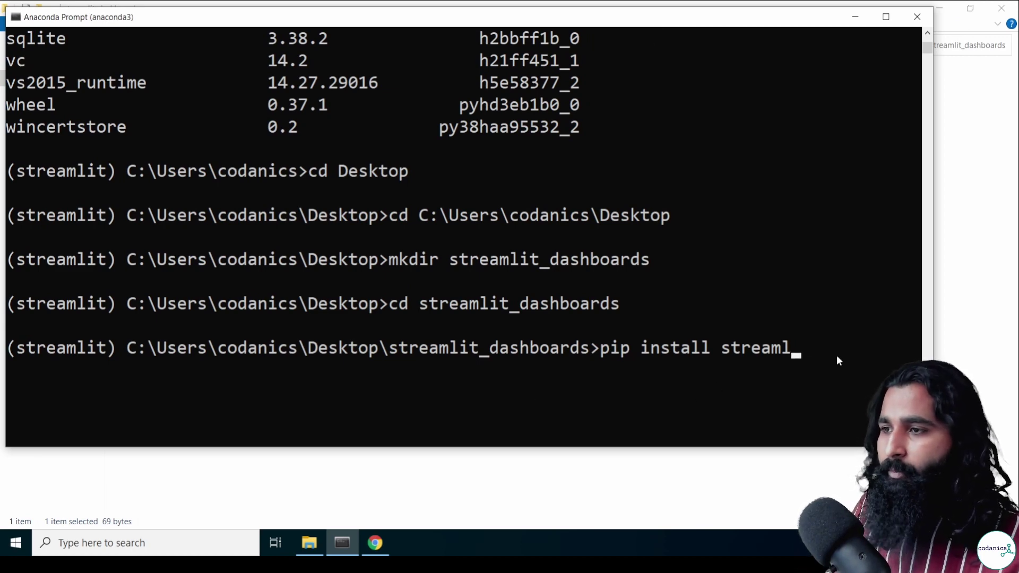
key("BackSpace")
key("BackSpace")
key("BackSpace")
key("BackSpace")
key("BackSpace")
key("BackSpace")
key("BackSpace")
key("BackSpace")
key("BackSpace")
key("BackSpace")
key("BackSpace")
key("BackSpace")
key("BackSpace")
key("BackSpace")
key("BackSpace")
key("BackSpace")
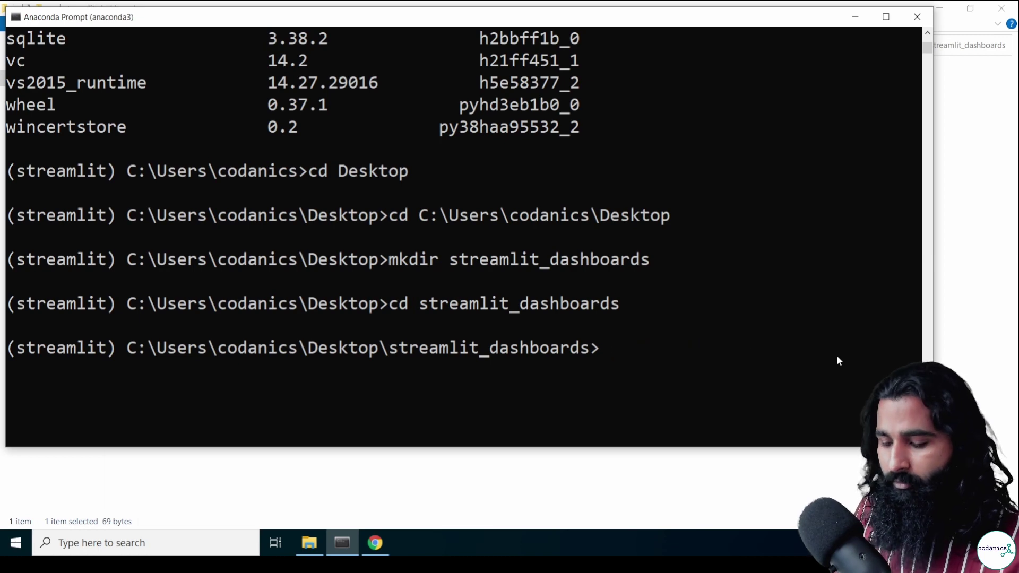
- Install the listed packages with pip install -r requirements.txt in the streamlit environment, widening the prompt window to fit the command
type("pip install ")
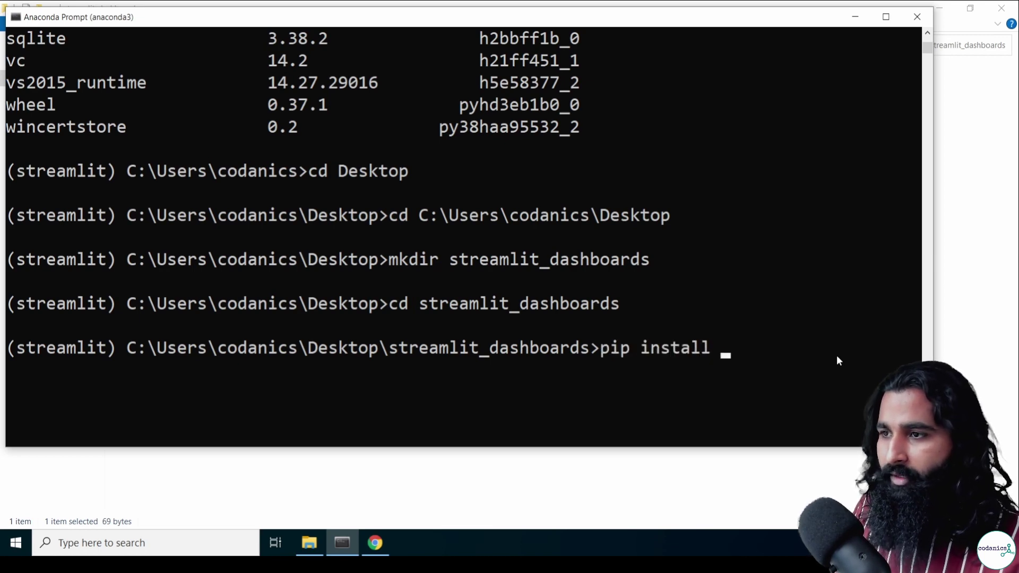
type("-r ")
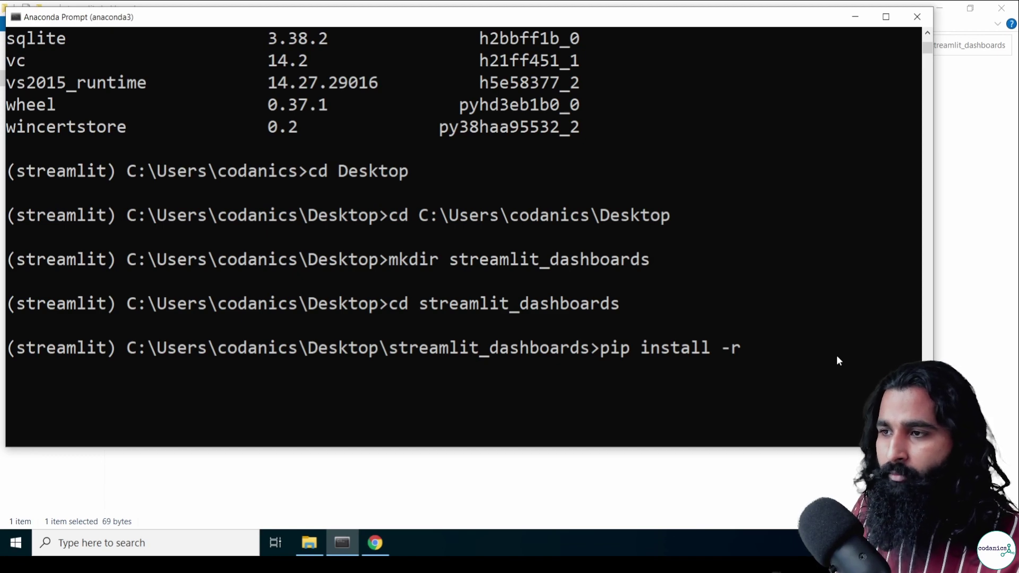
type("re")
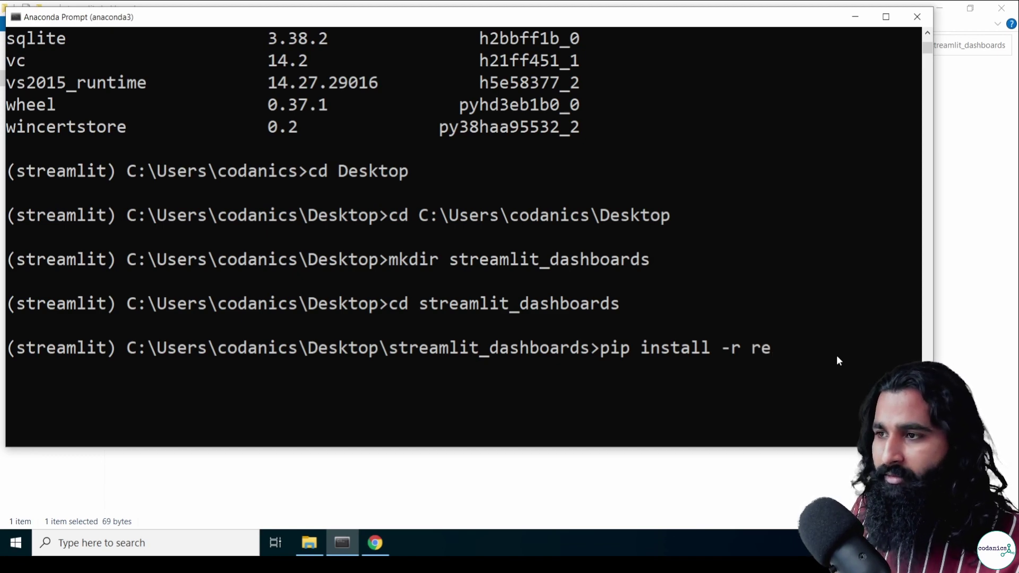
key("Tab")
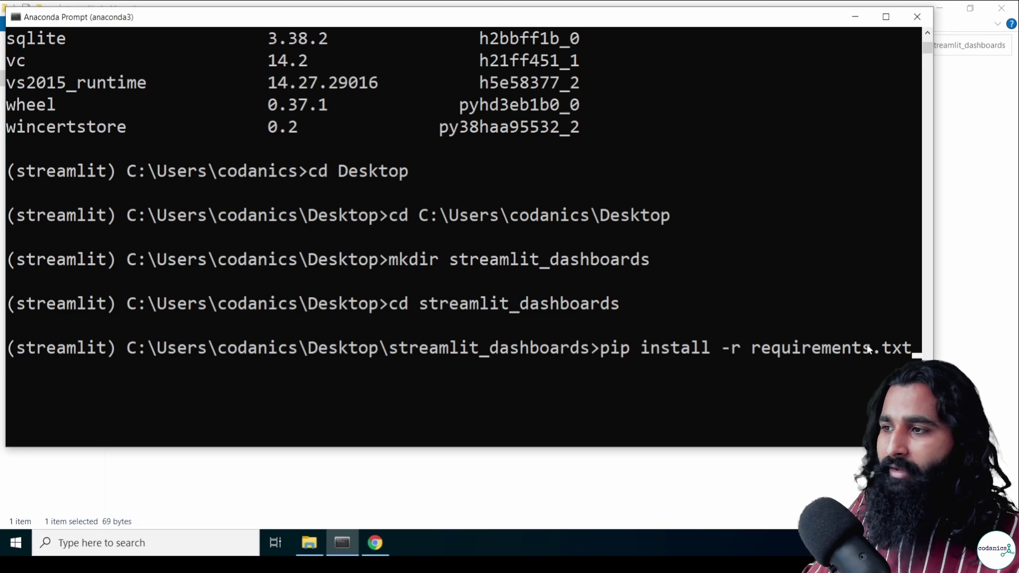
left_click_drag(934, 347, 976, 348)
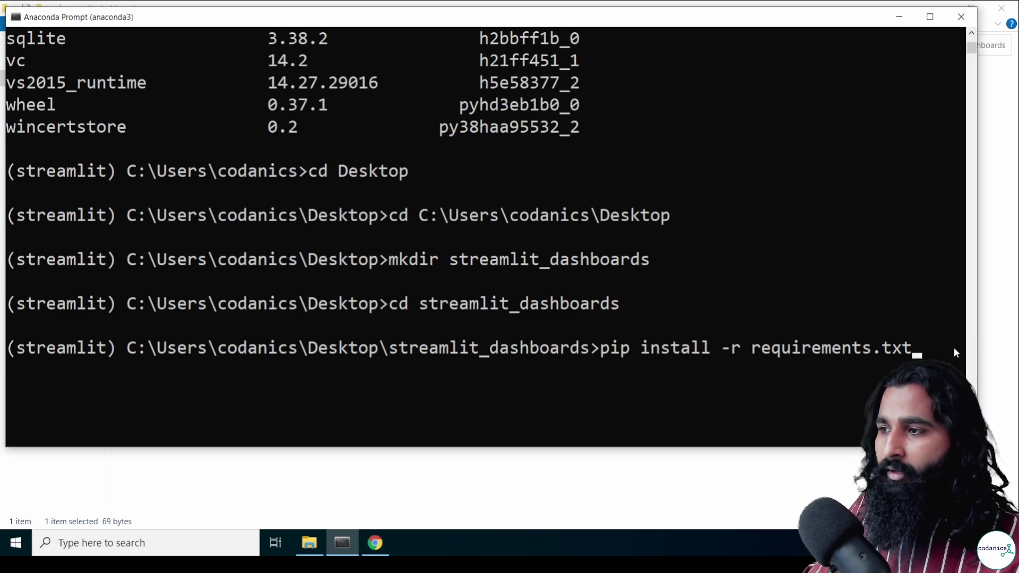
key("Return")
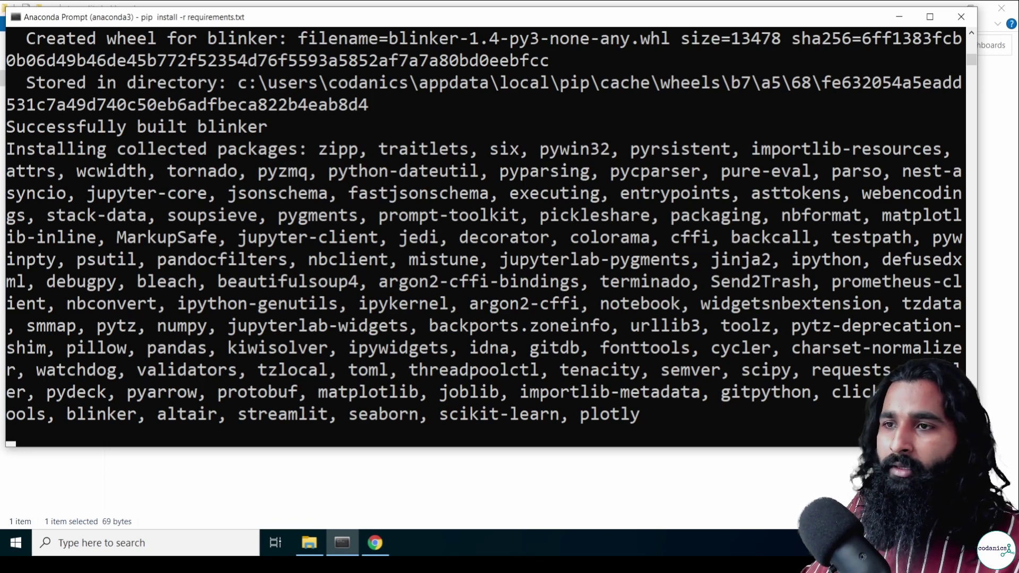
- Reduce the Anaconda Prompt's text size and enlarge its window to fit more of the installation output
scroll(442, 285, "down", 3)
scroll(442, 285, "up", 3)
left_click(442, 281)
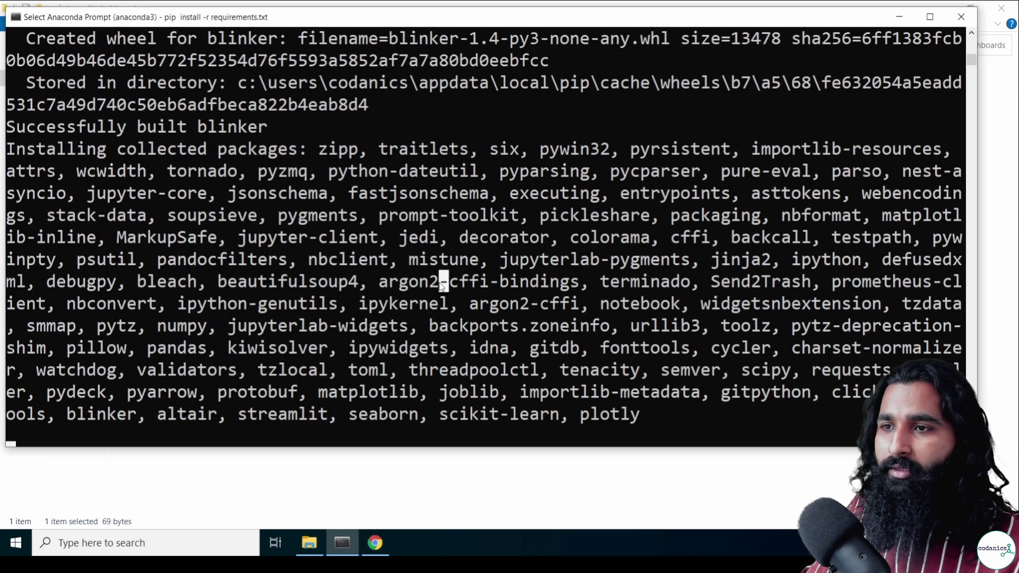
scroll(440, 285, "down", 4, "ctrl")
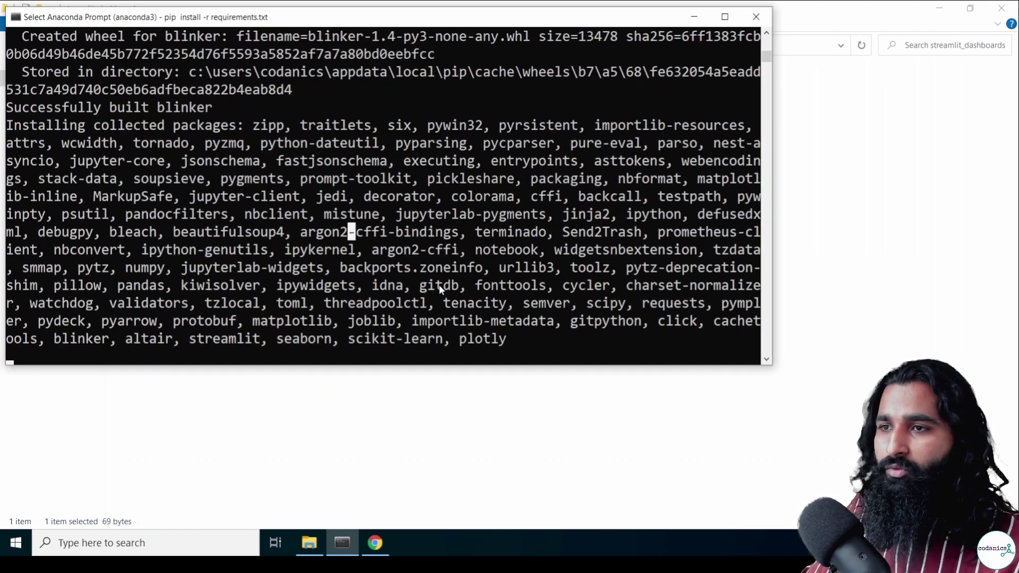
left_click_drag(774, 367, 961, 414)
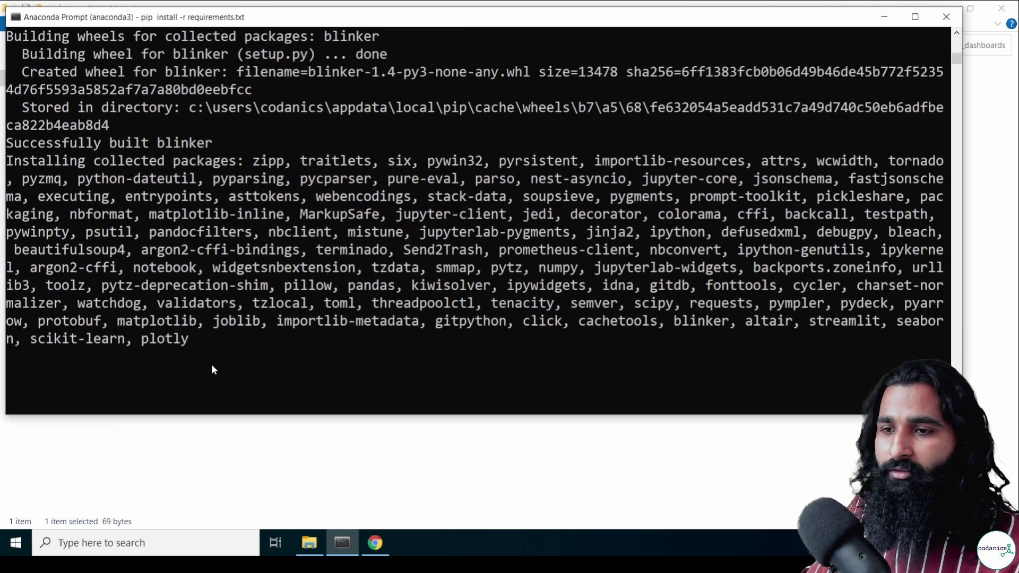
- Create a new text document in the streamlit_dashboards folder in File Explorer and name it test.py, accepting the extension change
left_click(204, 537)
left_click(671, 463)
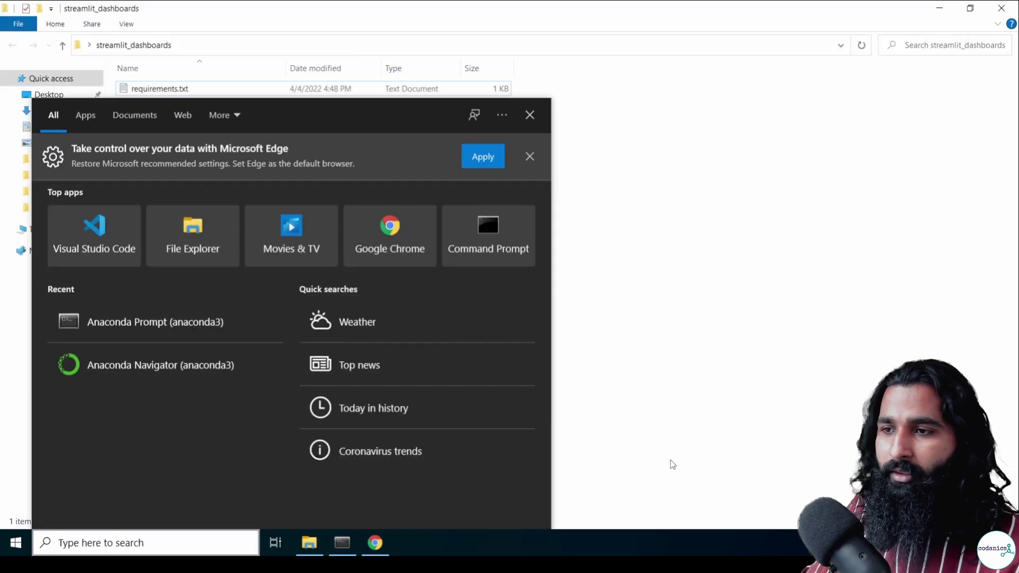
right_click(206, 141)
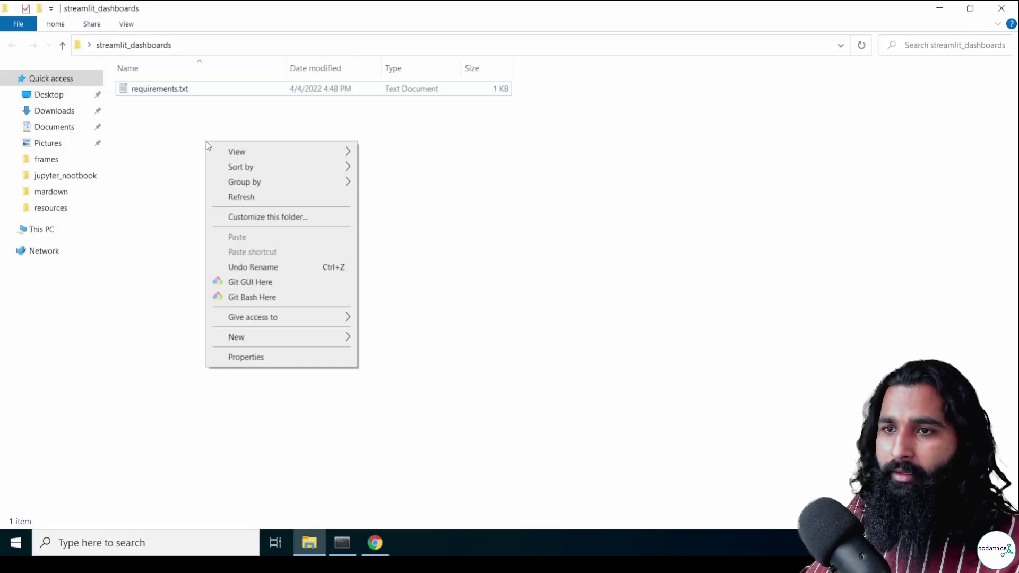
mouse_move(211, 149)
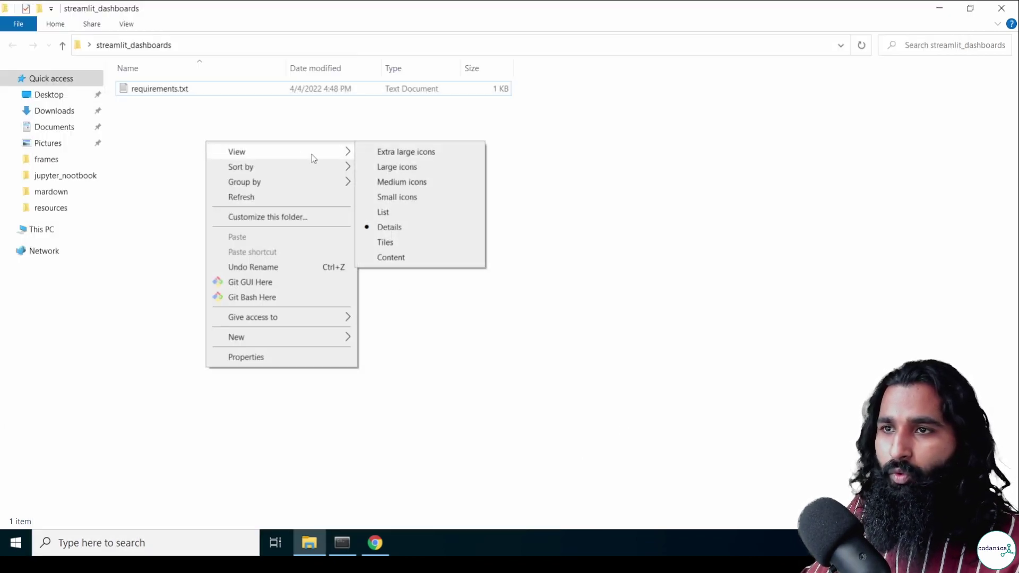
mouse_move(311, 345)
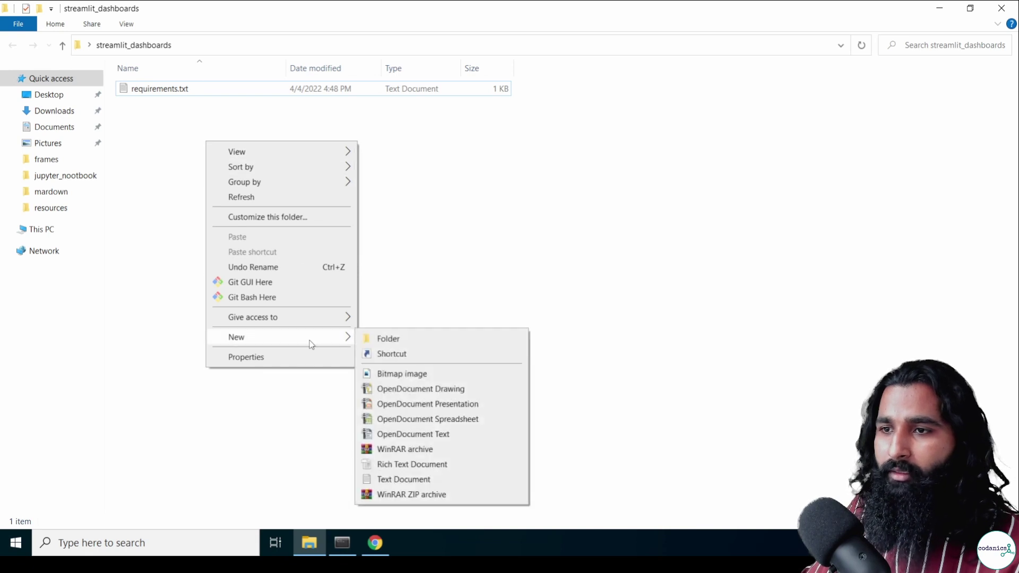
left_click(403, 479)
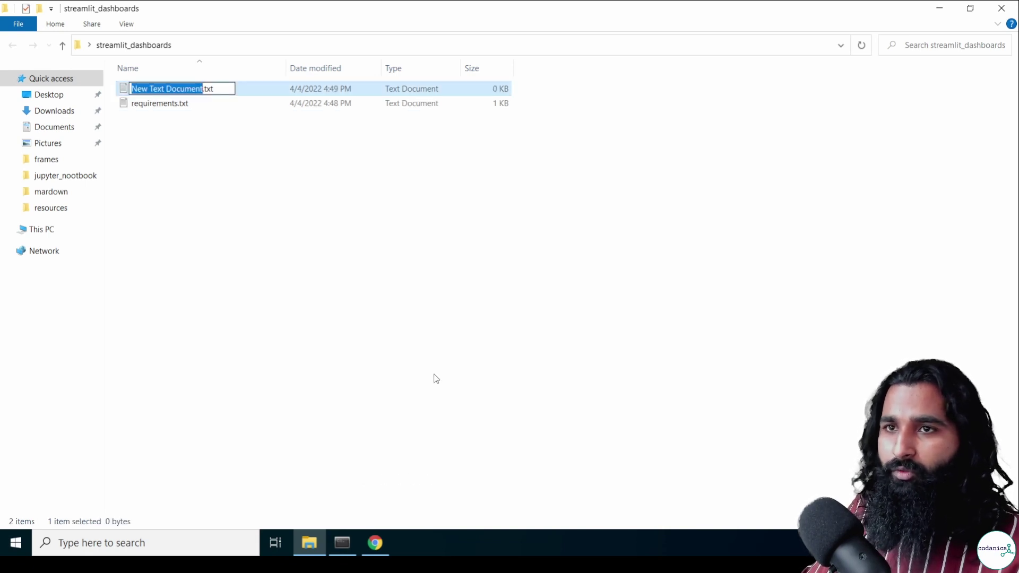
type("test")
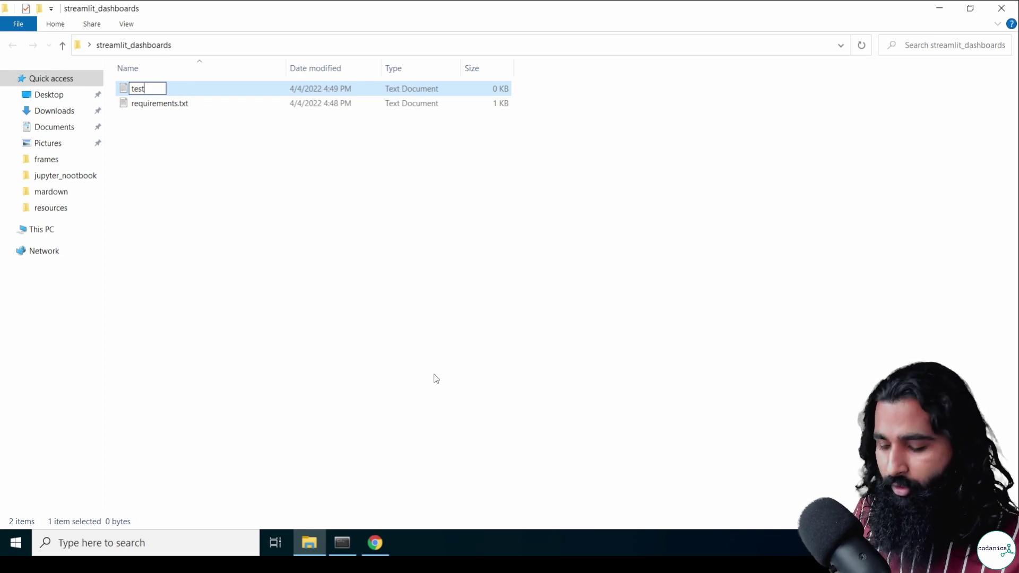
type(".py")
key("Return")
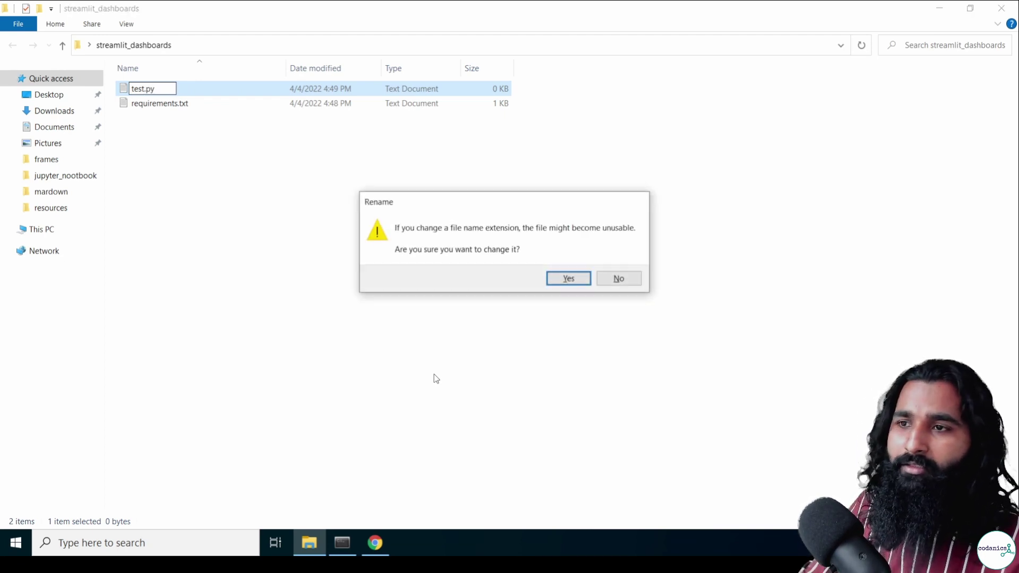
left_click(567, 281)
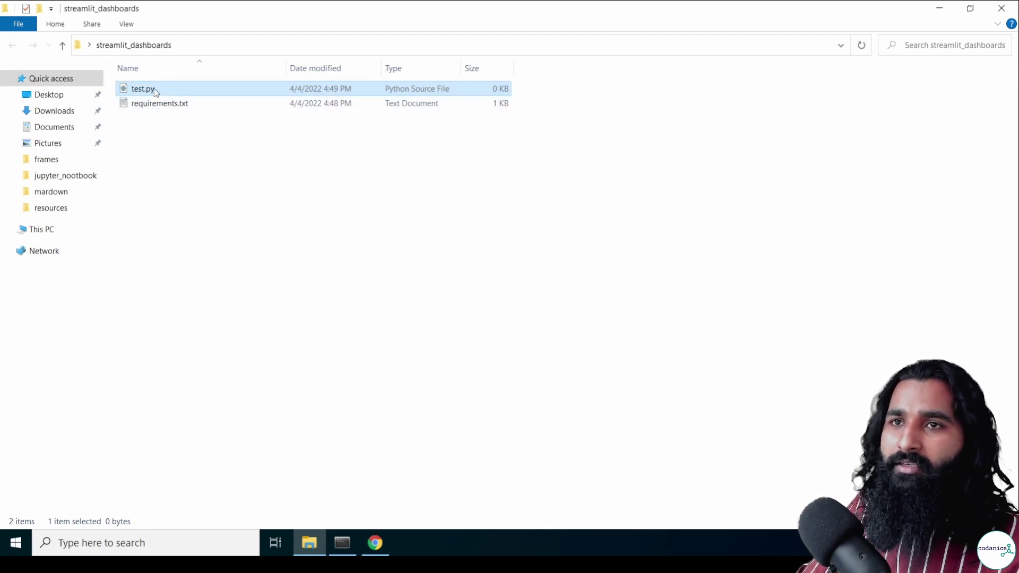
- Hide the file name extensions in the folder view and show them again
left_click(126, 25)
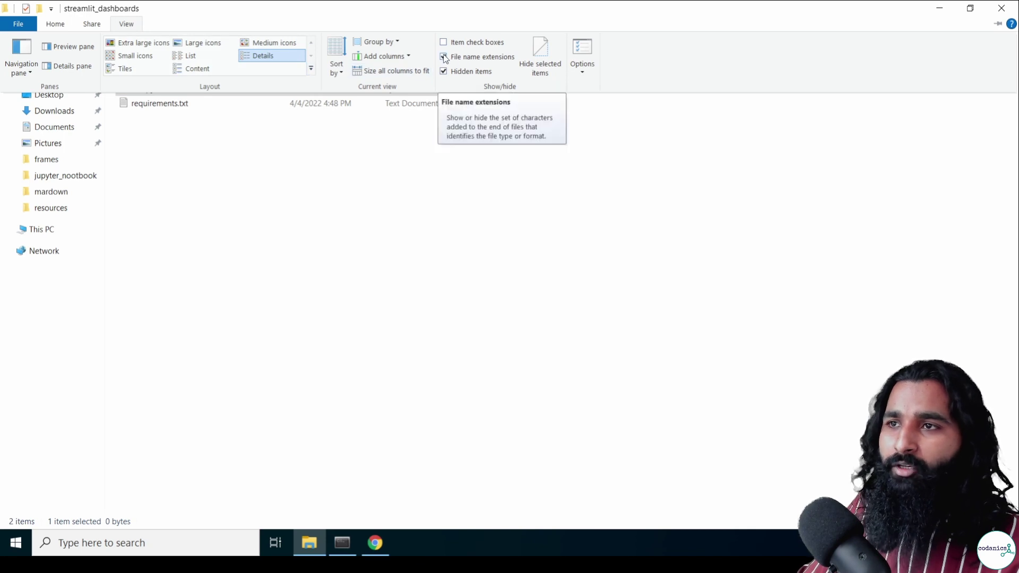
left_click(476, 57)
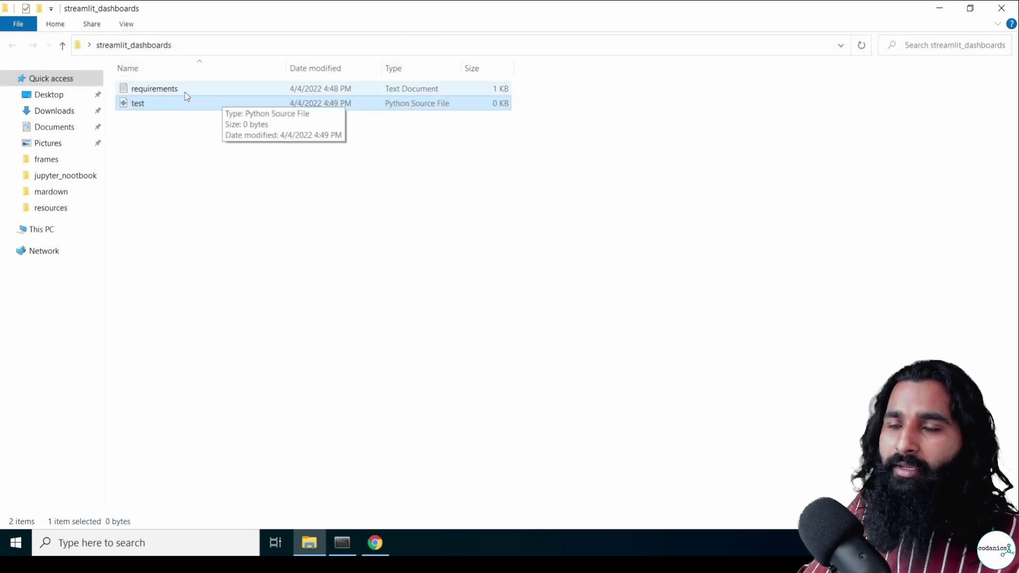
left_click(133, 25)
left_click(454, 57)
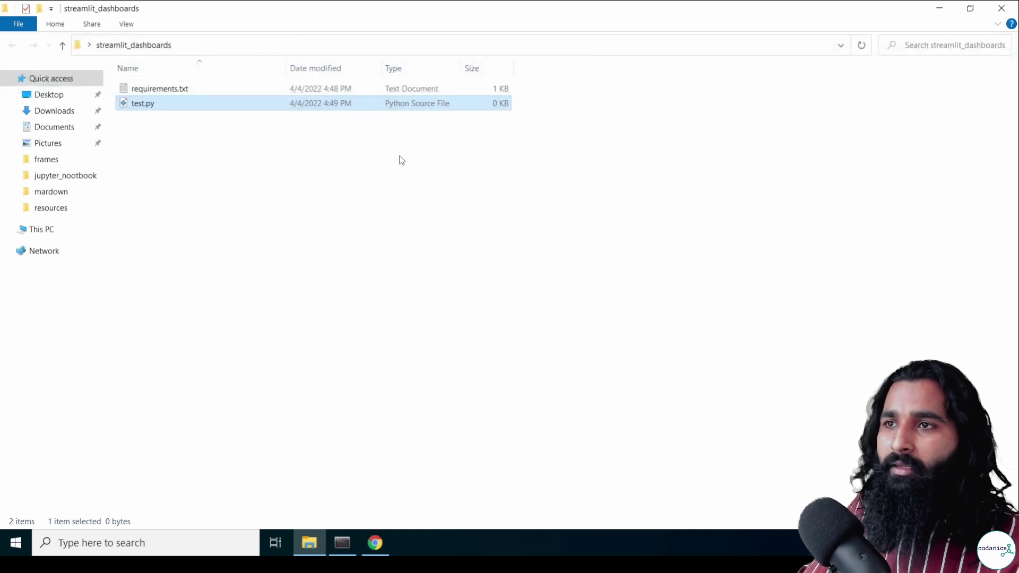
left_click(346, 189)
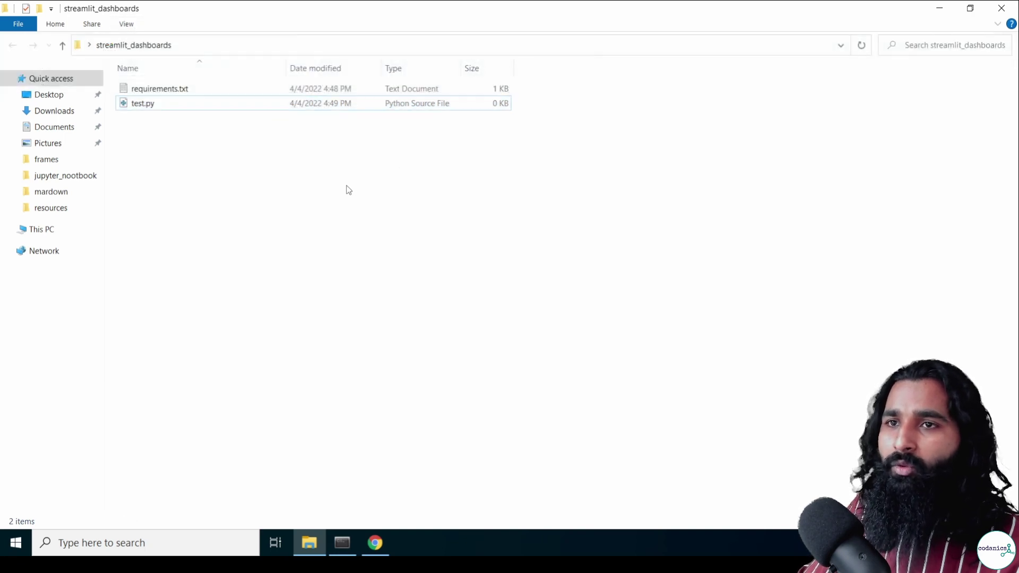
- Open test.py from the streamlit_dashboards folder in Visual Studio Code
left_click(144, 108)
right_click(142, 105)
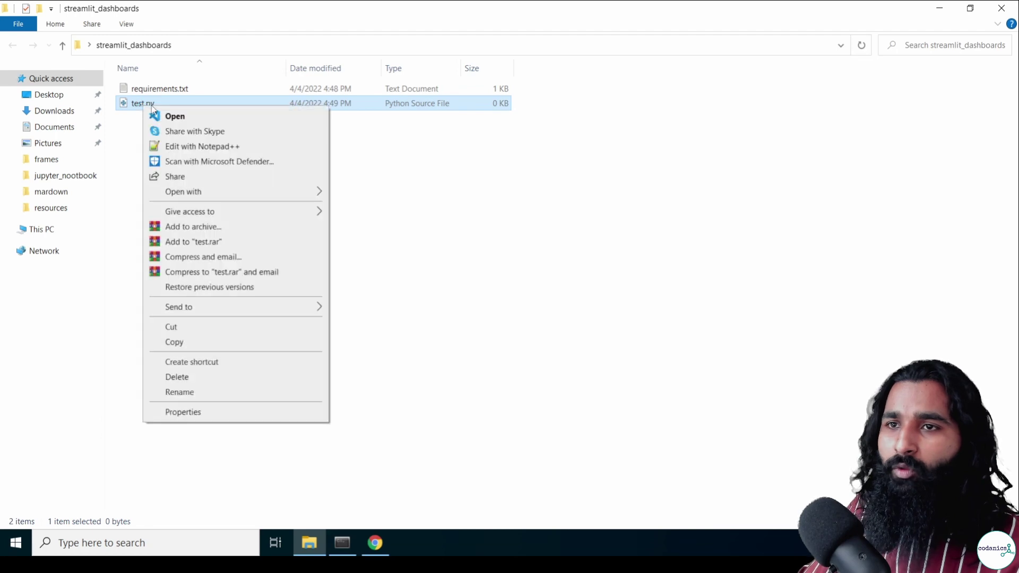
left_click(166, 114)
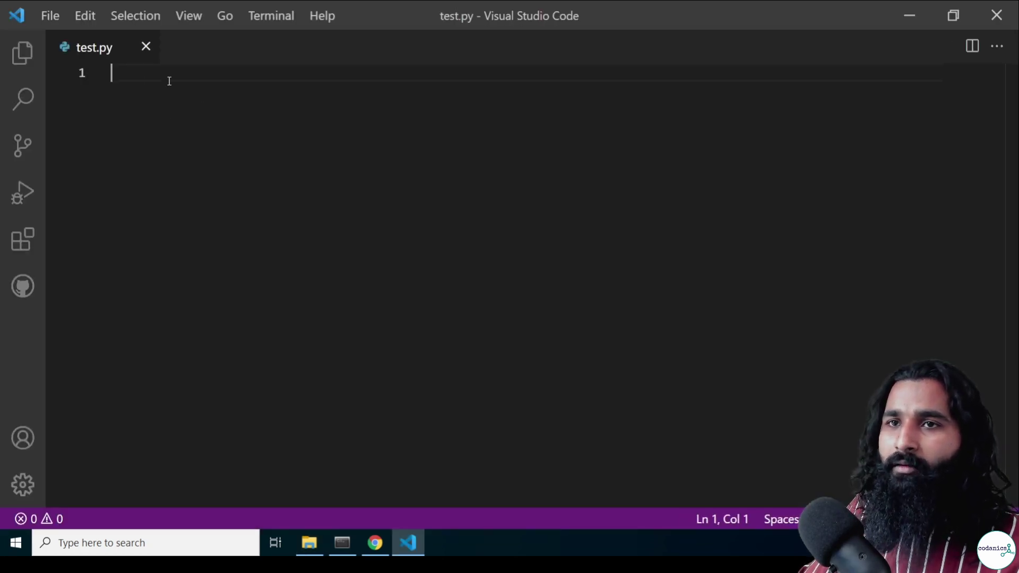
- Open the streamlit_dashboards folder from the Desktop as the workspace and open test.py from it
left_click(22, 53)
left_click(103, 156)
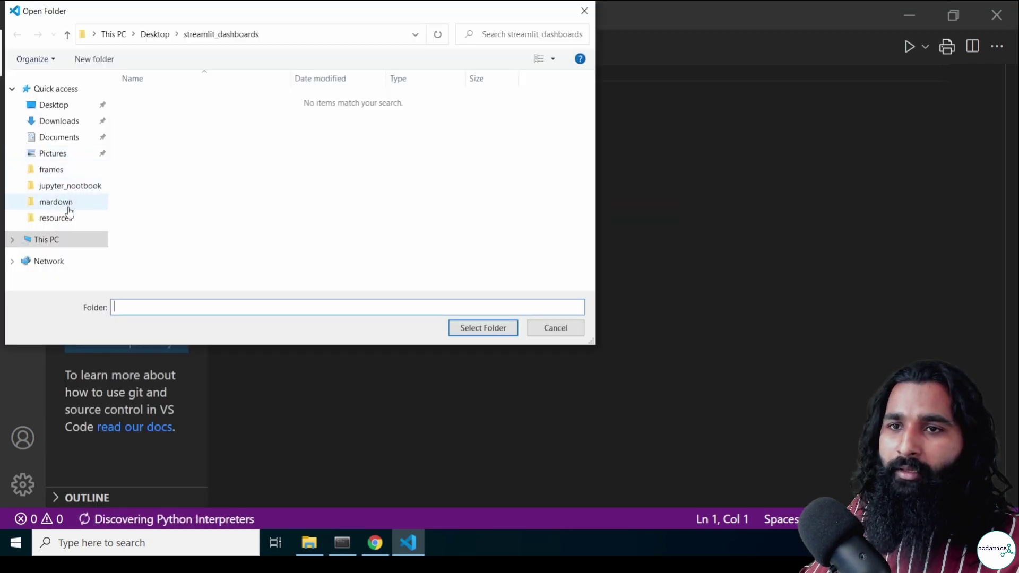
left_click(54, 106)
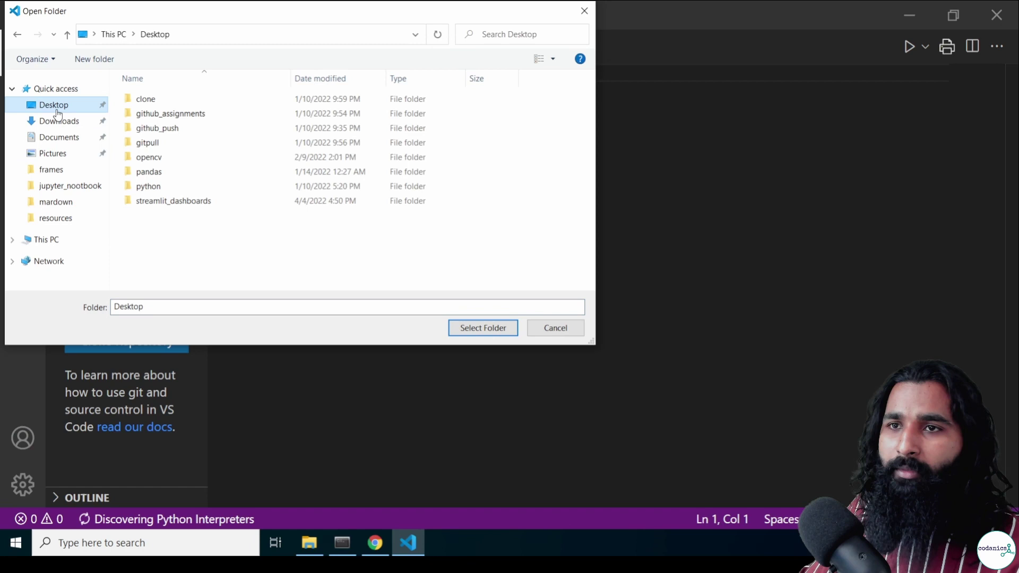
left_click(161, 204)
double_click(162, 204)
left_click(477, 327)
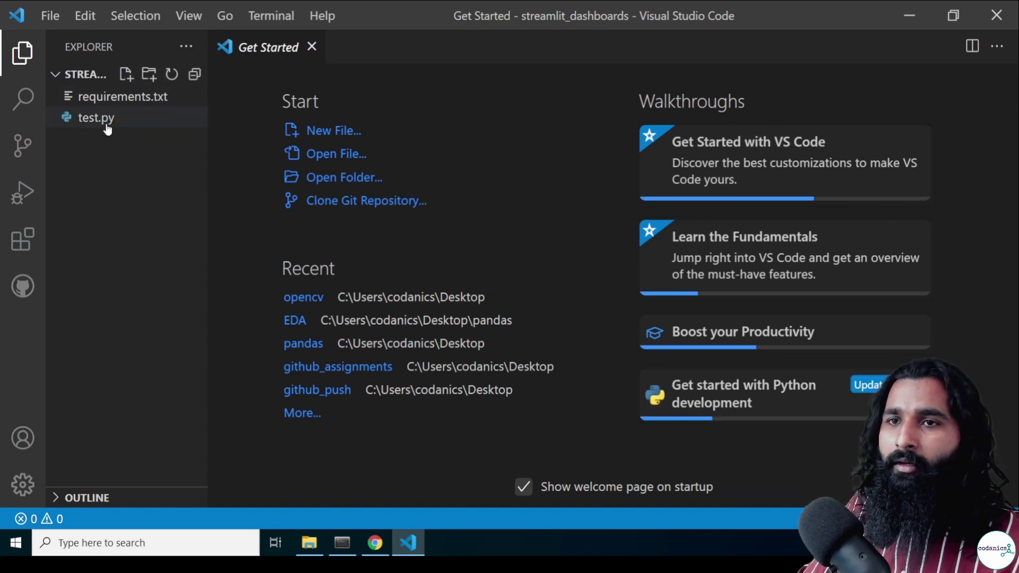
left_click(107, 127)
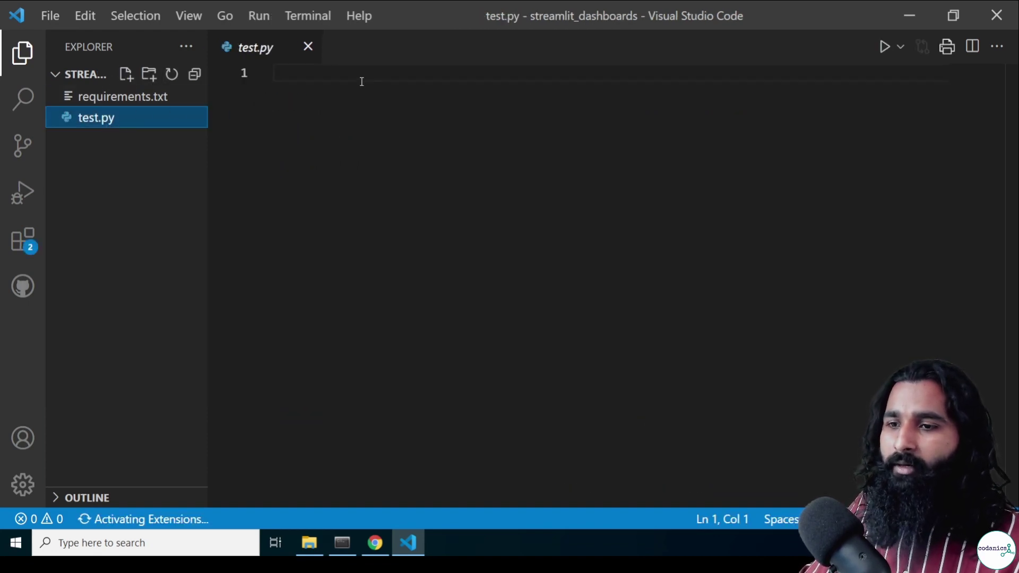
- Check the progress of the requirements.txt installation in the Anaconda Prompt and return to Visual Studio Code
left_click(346, 539)
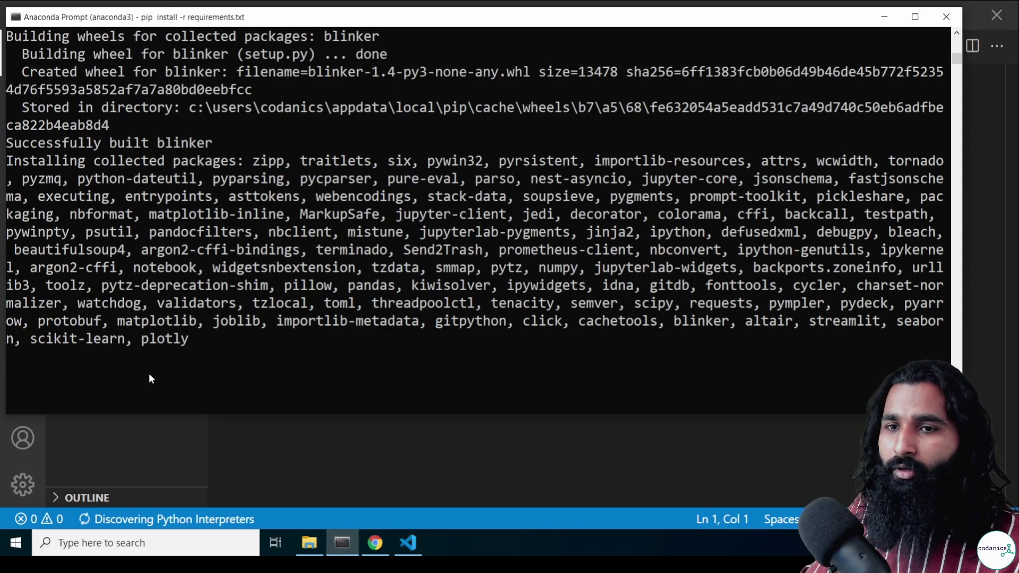
left_click(408, 542)
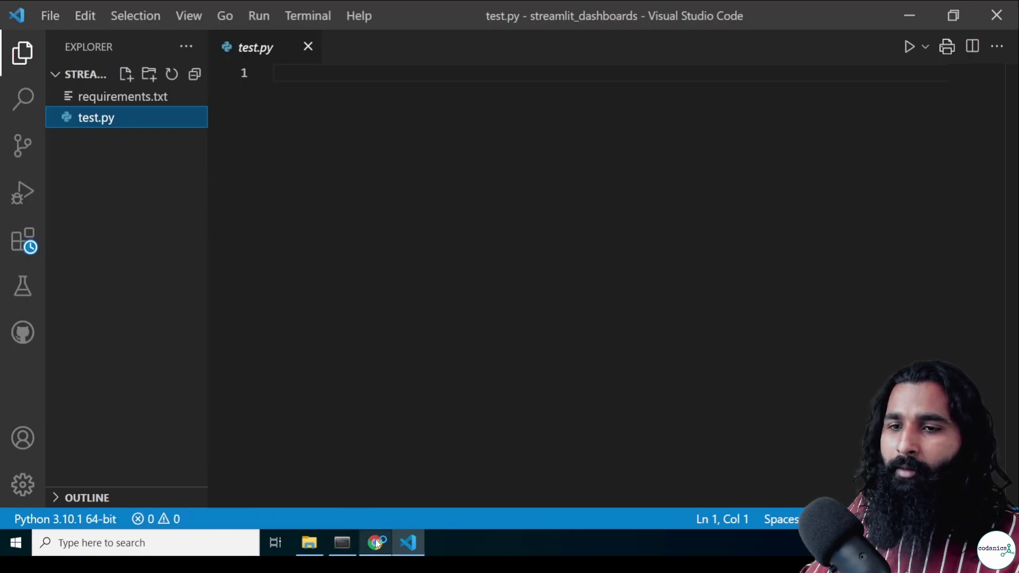
- Switch to Chrome, close the Miniconda documentation tab and go to the Streamlit home page
left_click(376, 542)
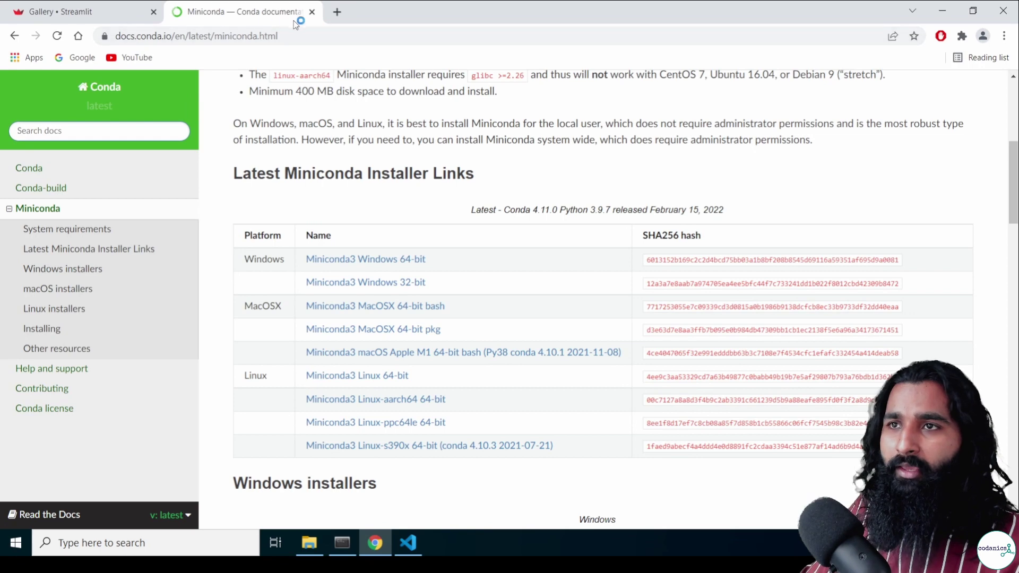
left_click(313, 13)
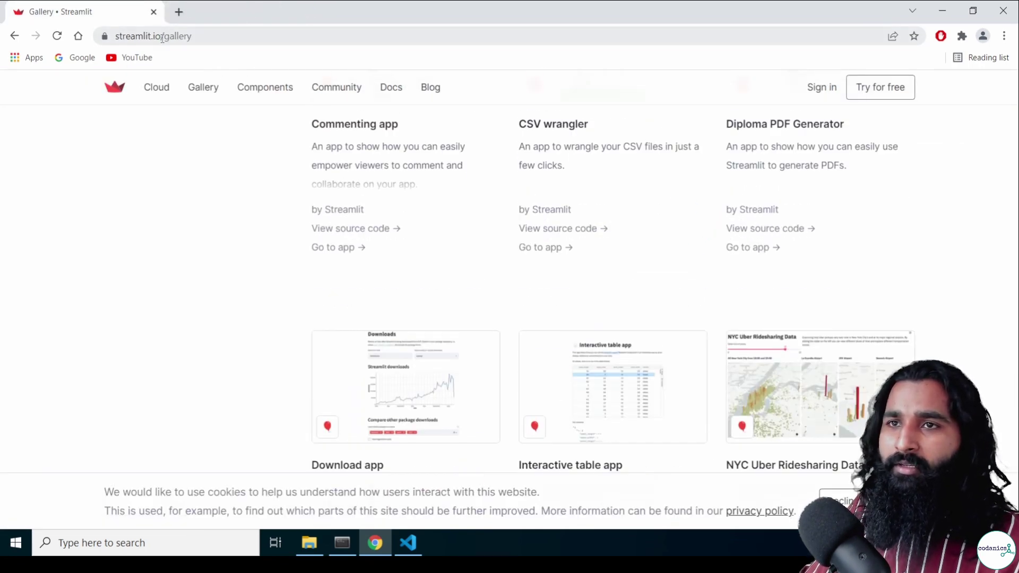
left_click(115, 87)
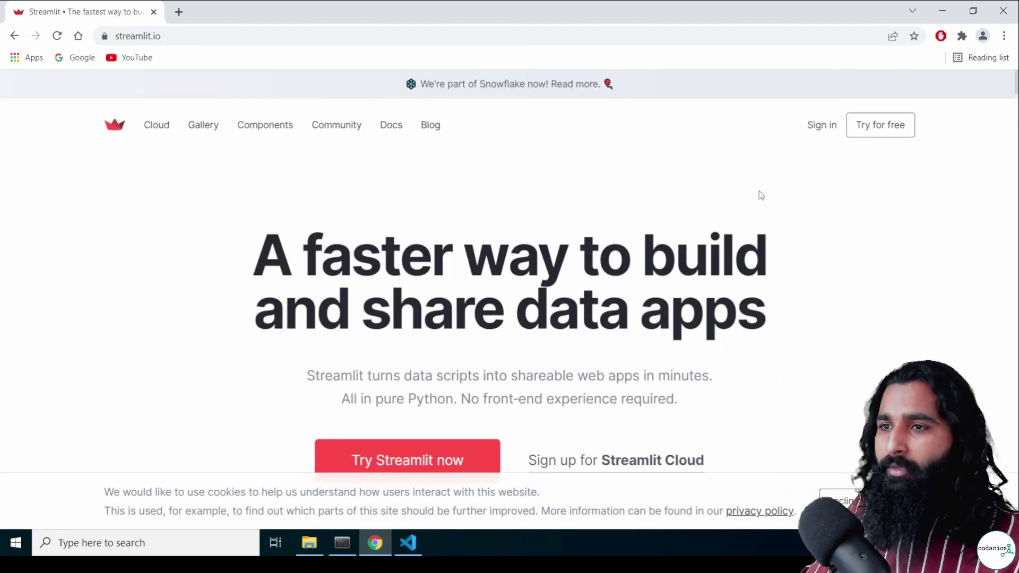
- Look through the Streamlit home page and its demo video with the page zoom reduced to 90%
scroll(762, 195, "down", 3)
scroll(661, 296, "down", 10)
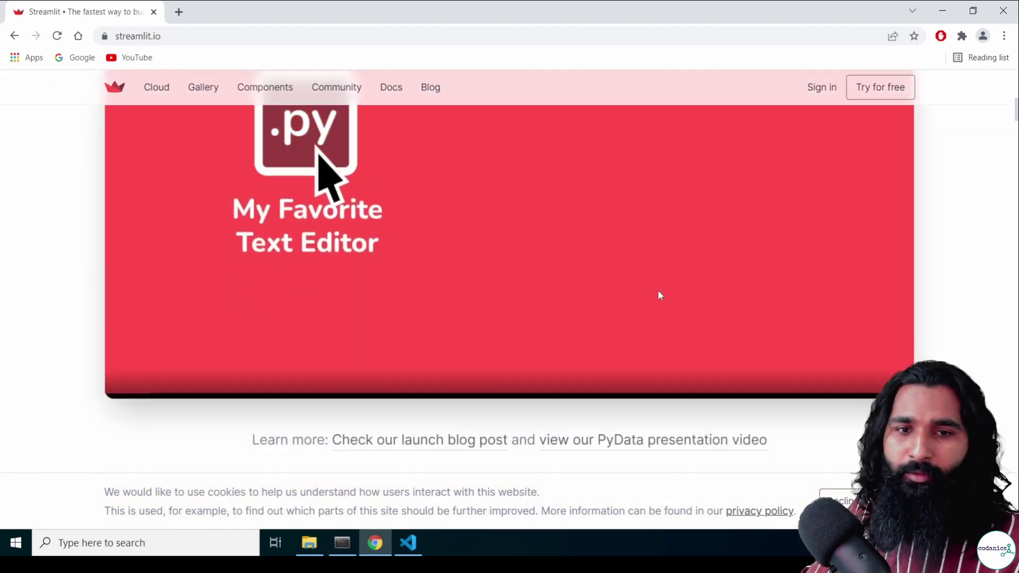
key("ctrl+minus")
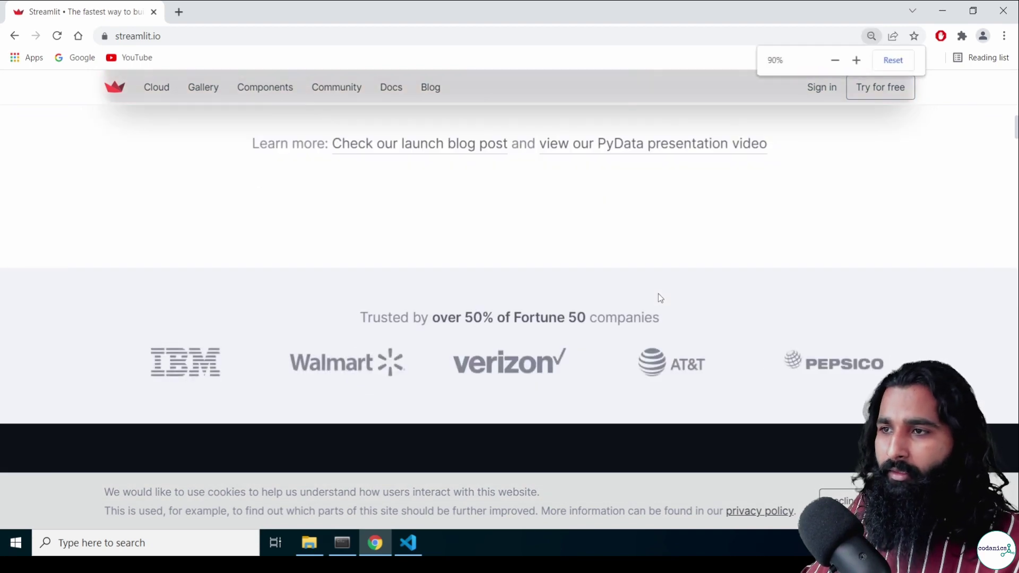
scroll(728, 256, "up", 10)
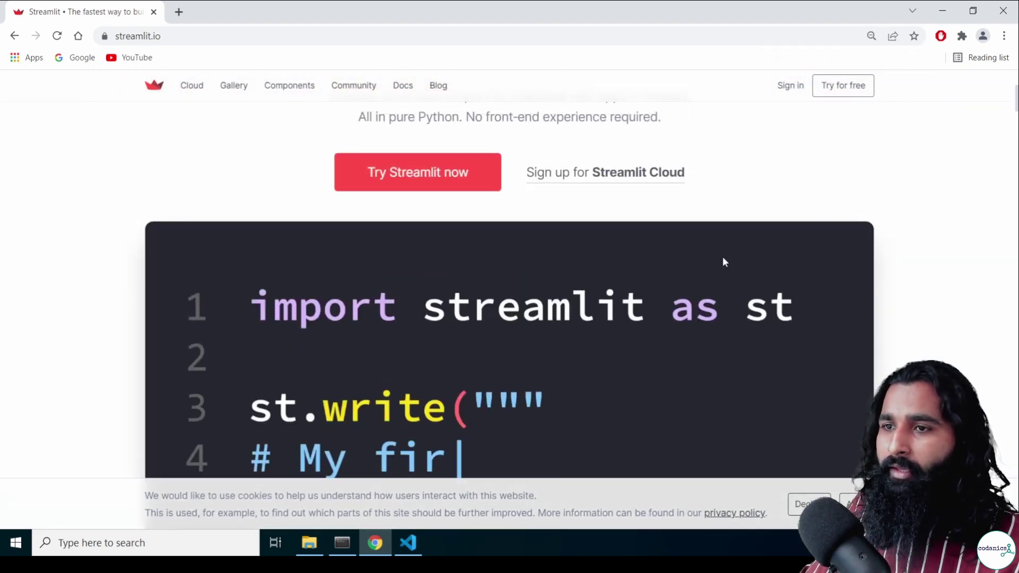
scroll(721, 258, "down", 4)
scroll(734, 234, "up", 1)
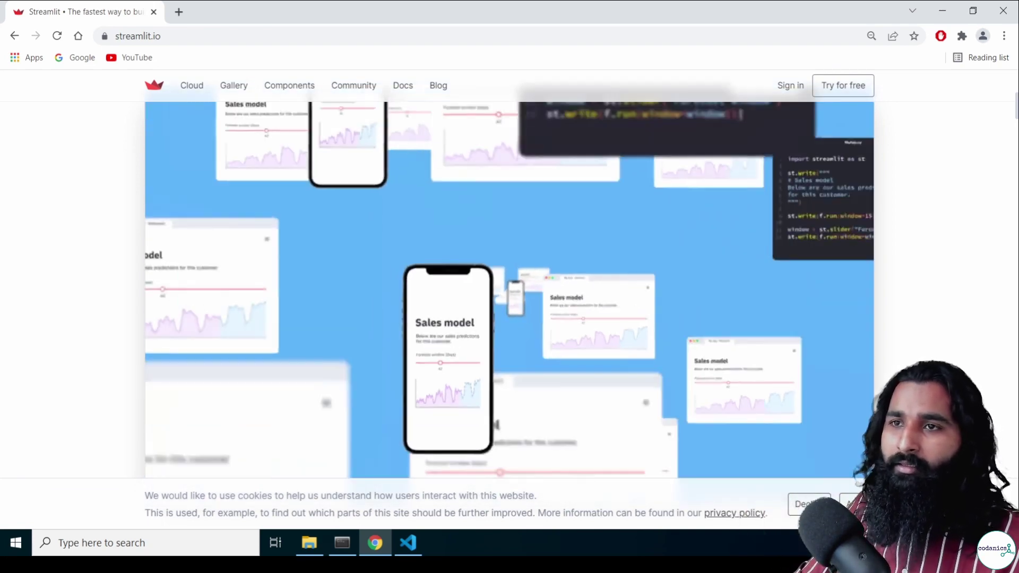
scroll(501, 247, "up", 7)
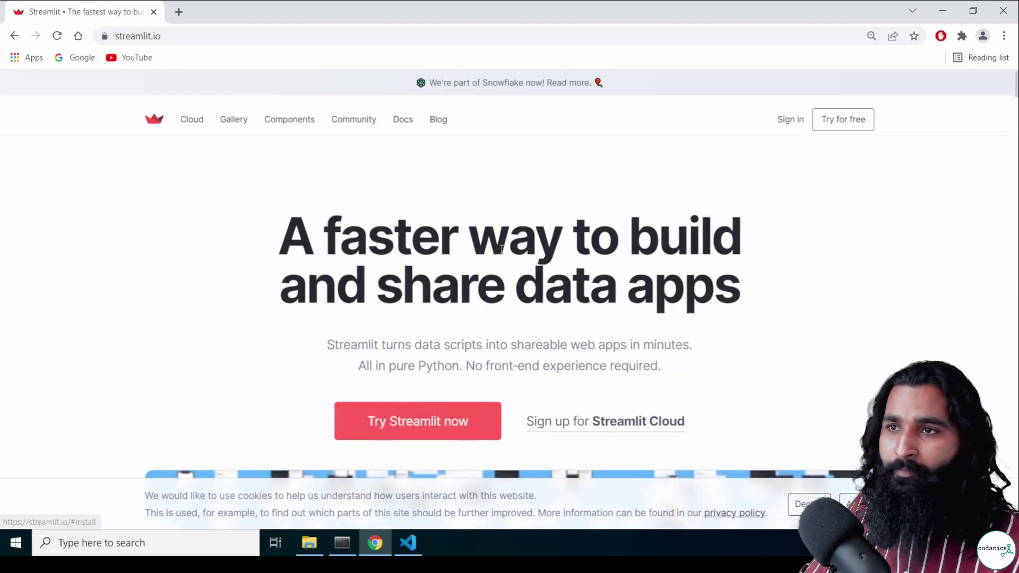
- Browse the template apps in the Streamlit gallery and open the Download app in a new tab
left_click(235, 126)
scroll(462, 243, "down", 5)
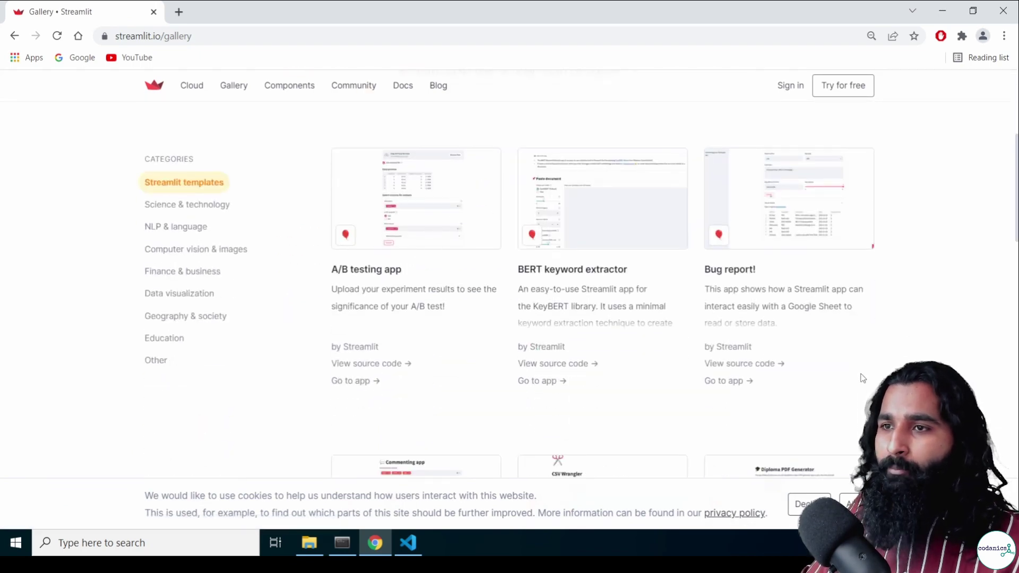
scroll(863, 378, "down", 10)
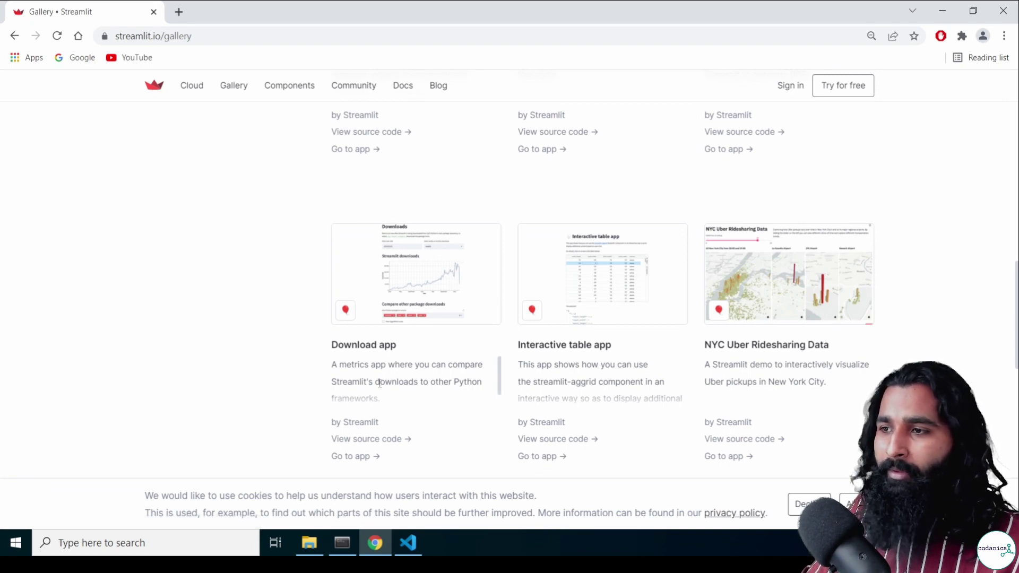
scroll(379, 383, "down", 1)
left_click(393, 272)
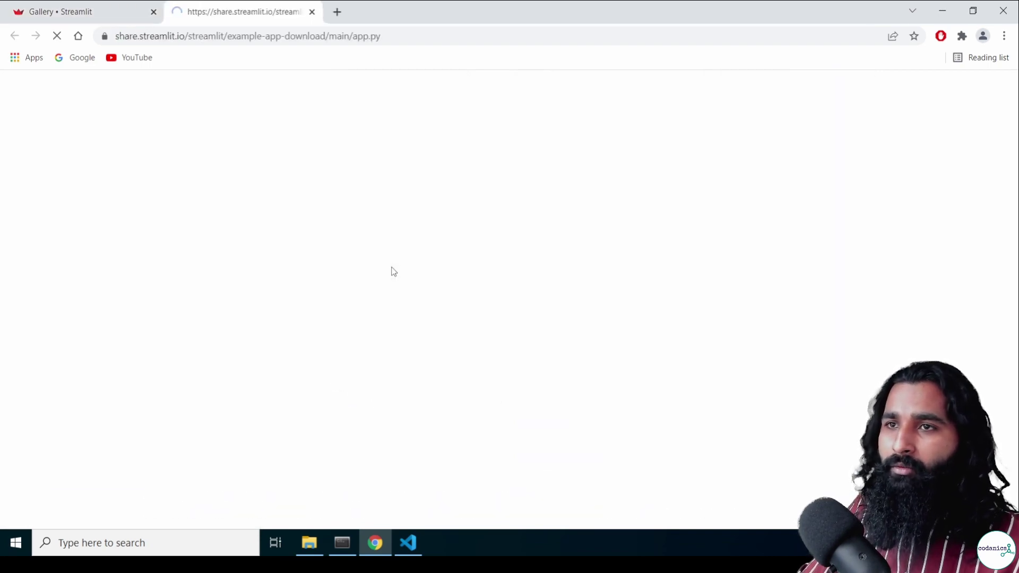